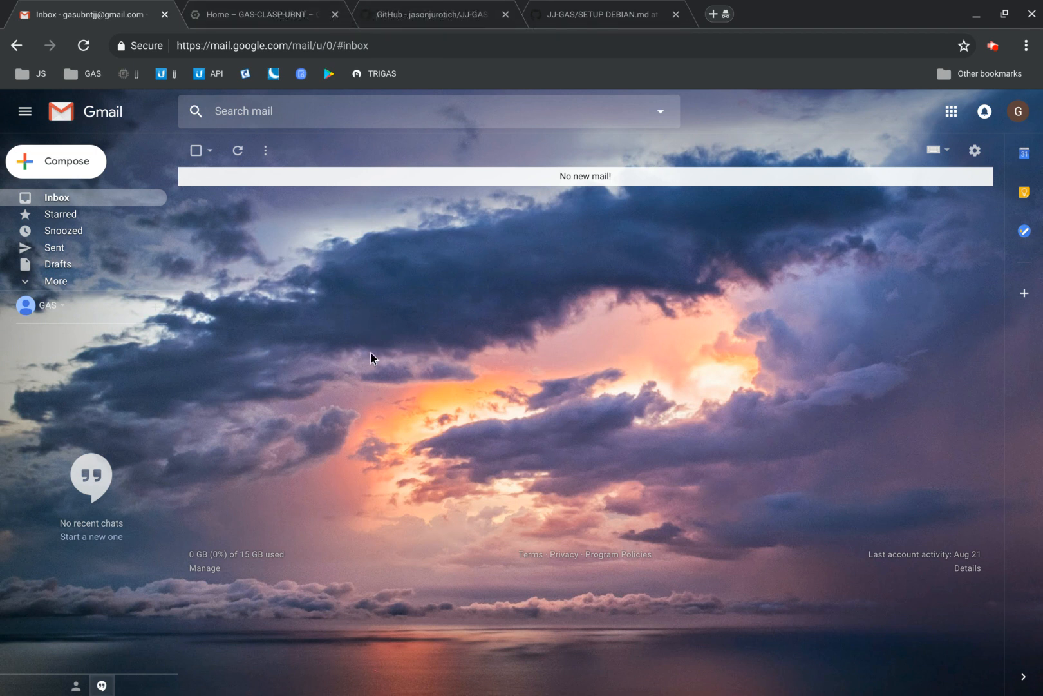
Step: Switch to the Google Cloud Platform console and pin APIs & Services and IAM & admin in the product navigation
left_click(219, 11)
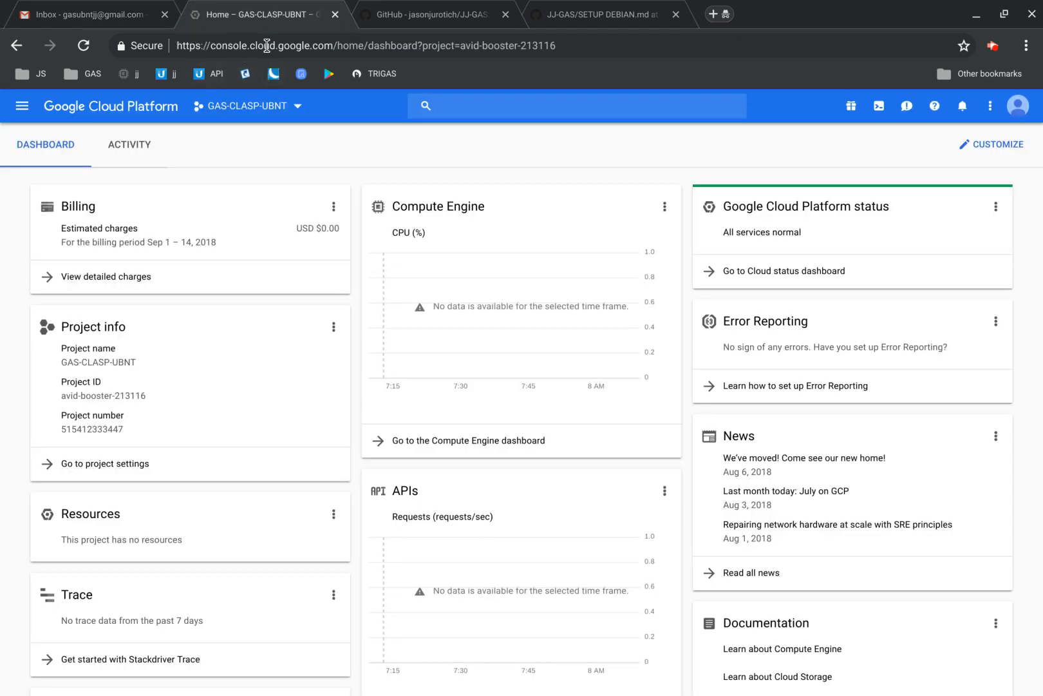
left_click_drag(333, 45, 211, 42)
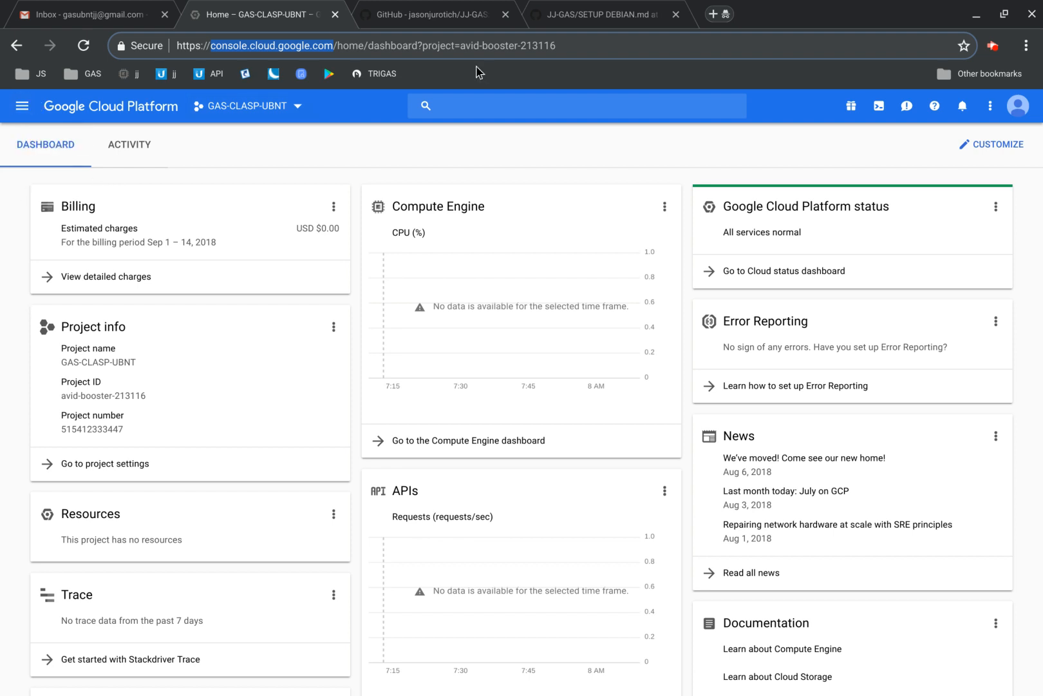
left_click(13, 105)
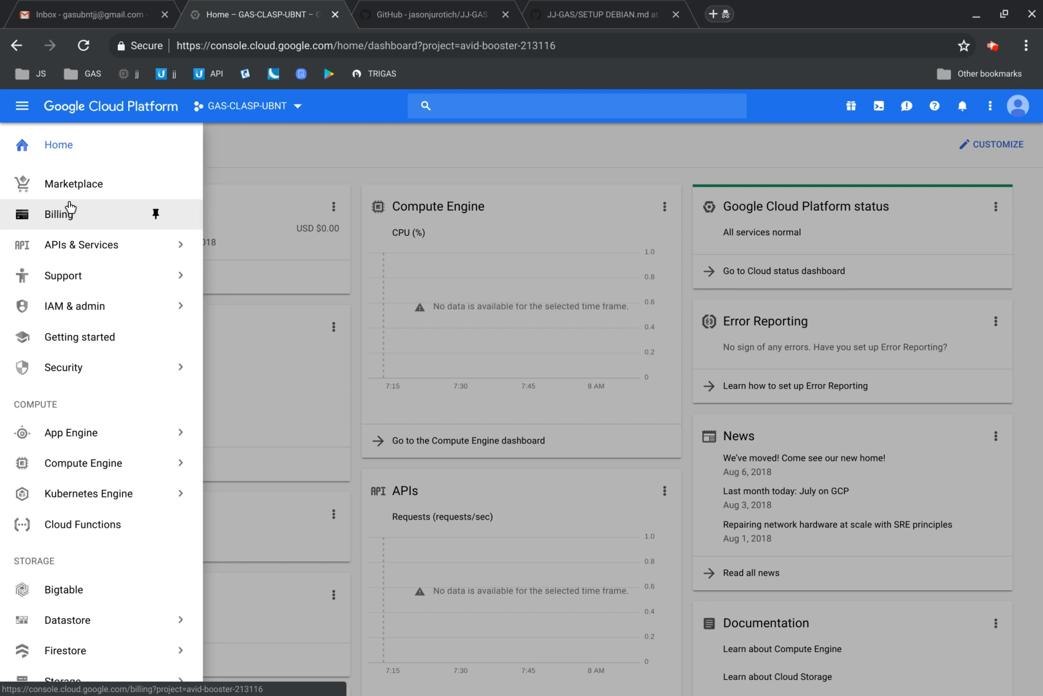
mouse_move(73, 236)
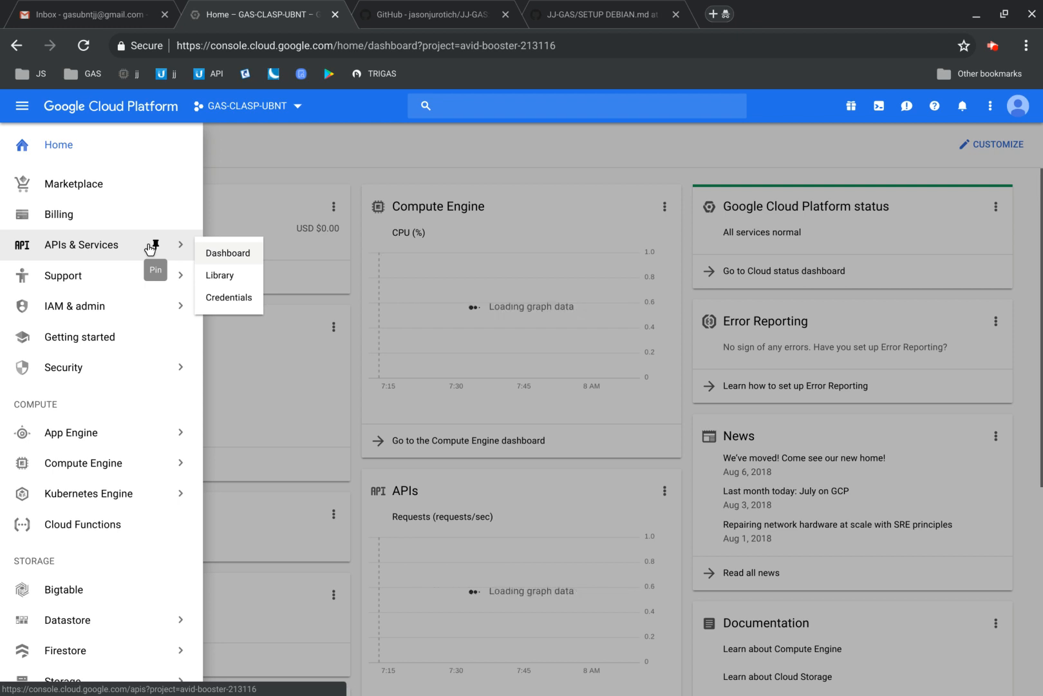
left_click(154, 245)
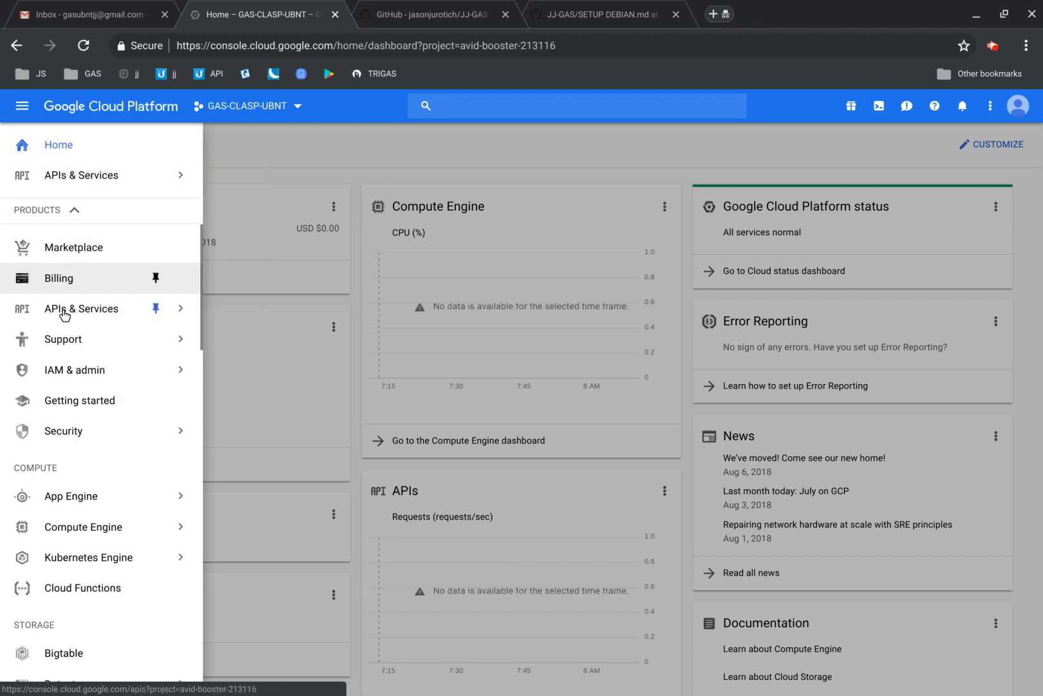
mouse_move(84, 367)
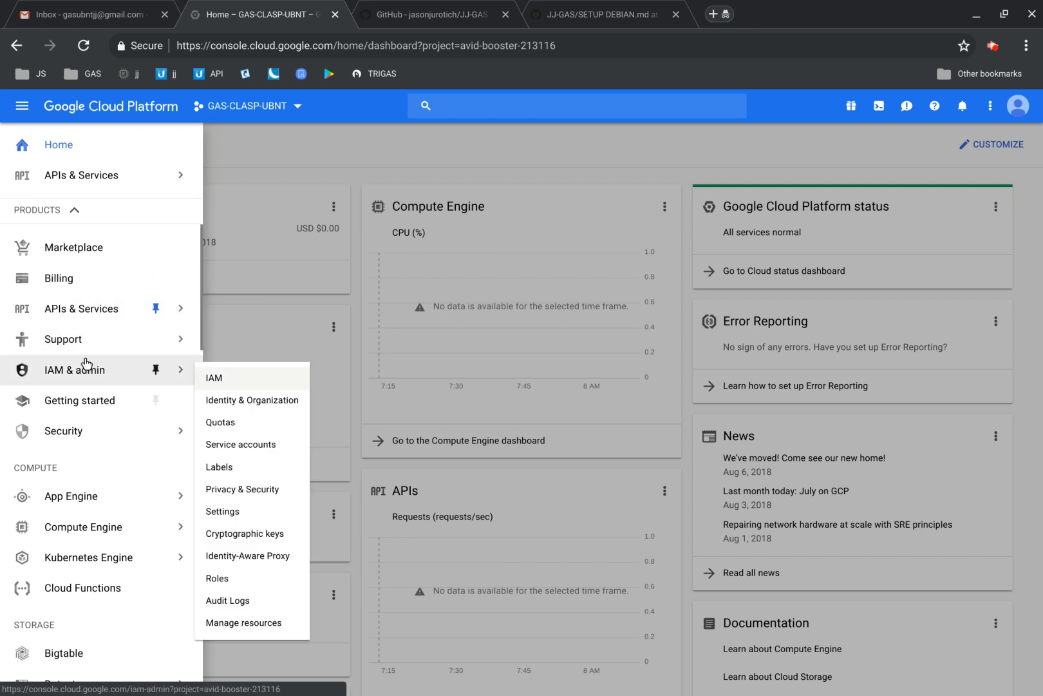
left_click(151, 371)
mouse_move(151, 372)
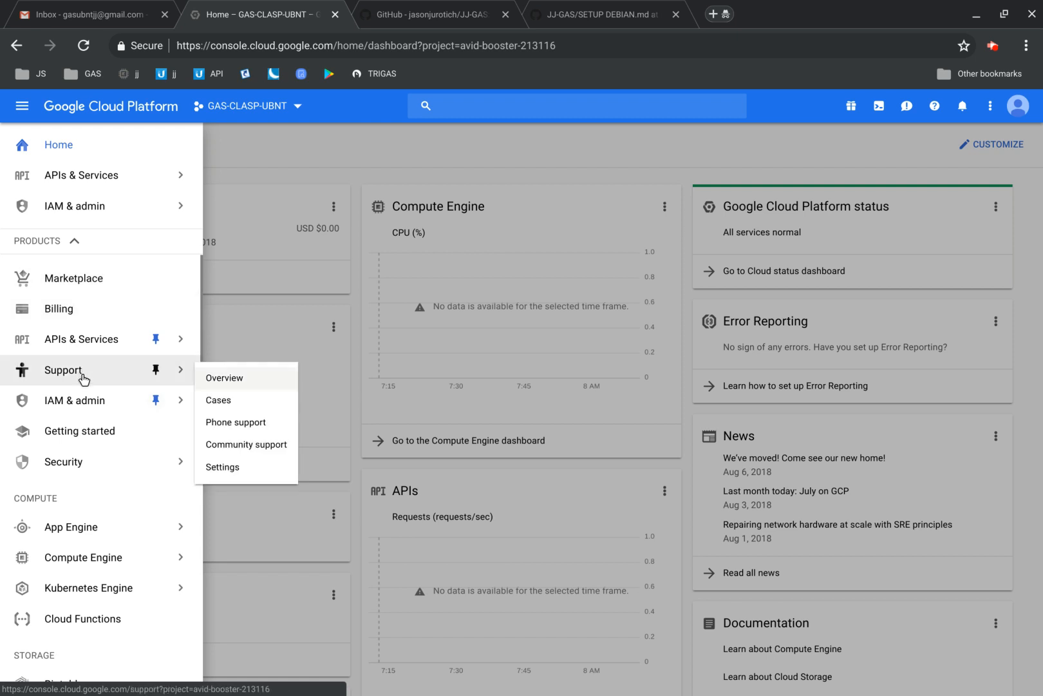
Step: Pin Compute Engine and VPC network alongside the other pinned products
mouse_move(154, 559)
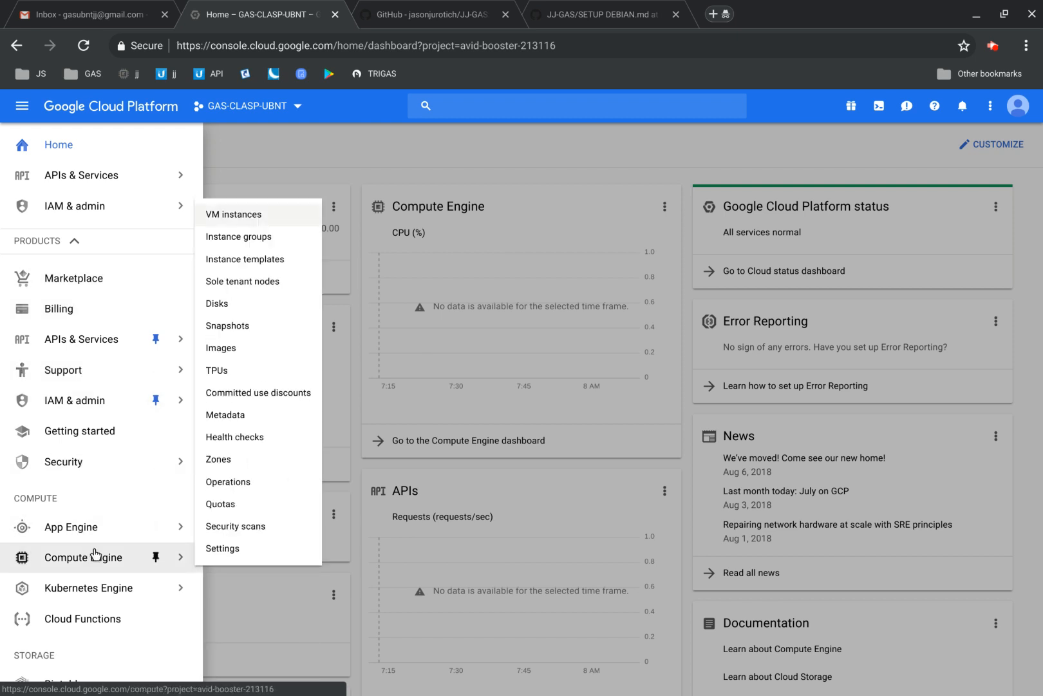
left_click(152, 558)
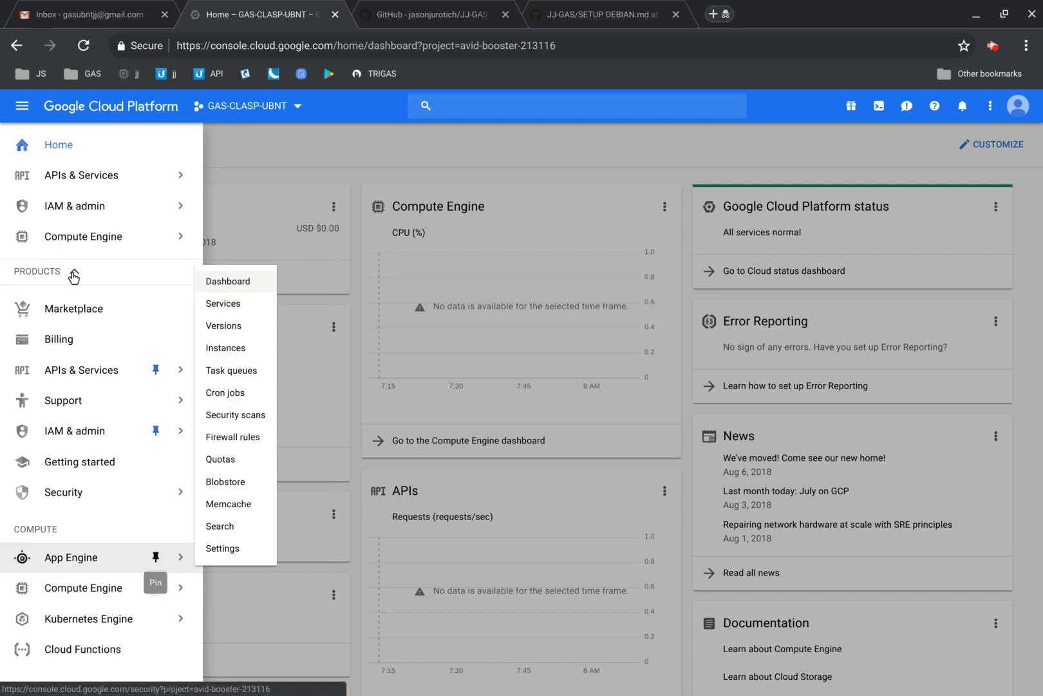
scroll(102, 487, "down", 1)
scroll(101, 486, "down", 8)
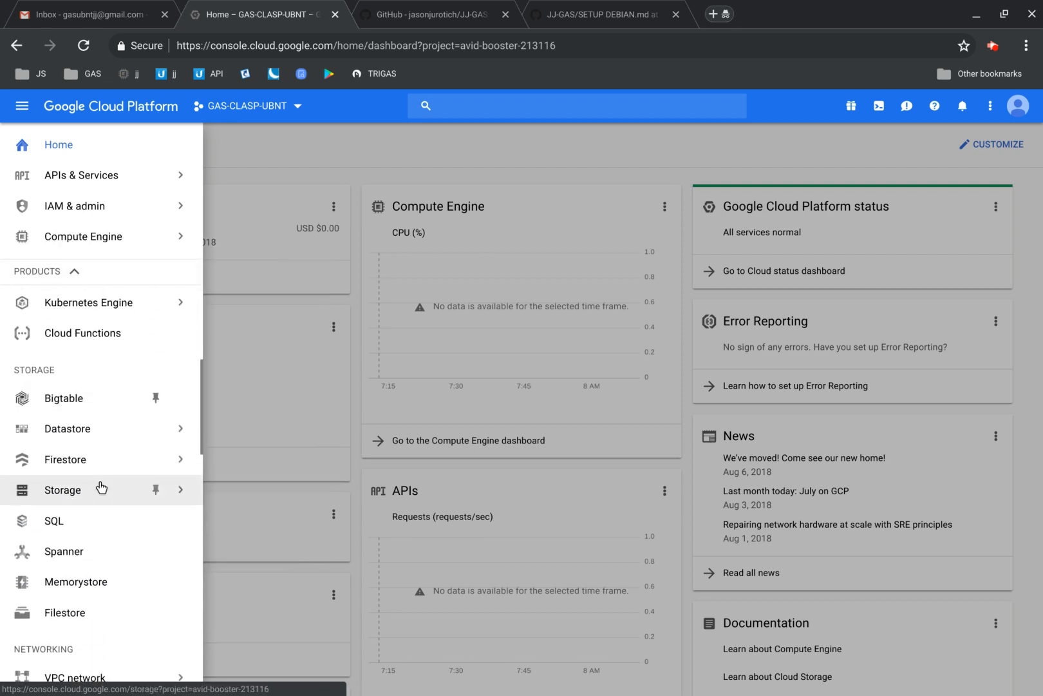
mouse_move(62, 401)
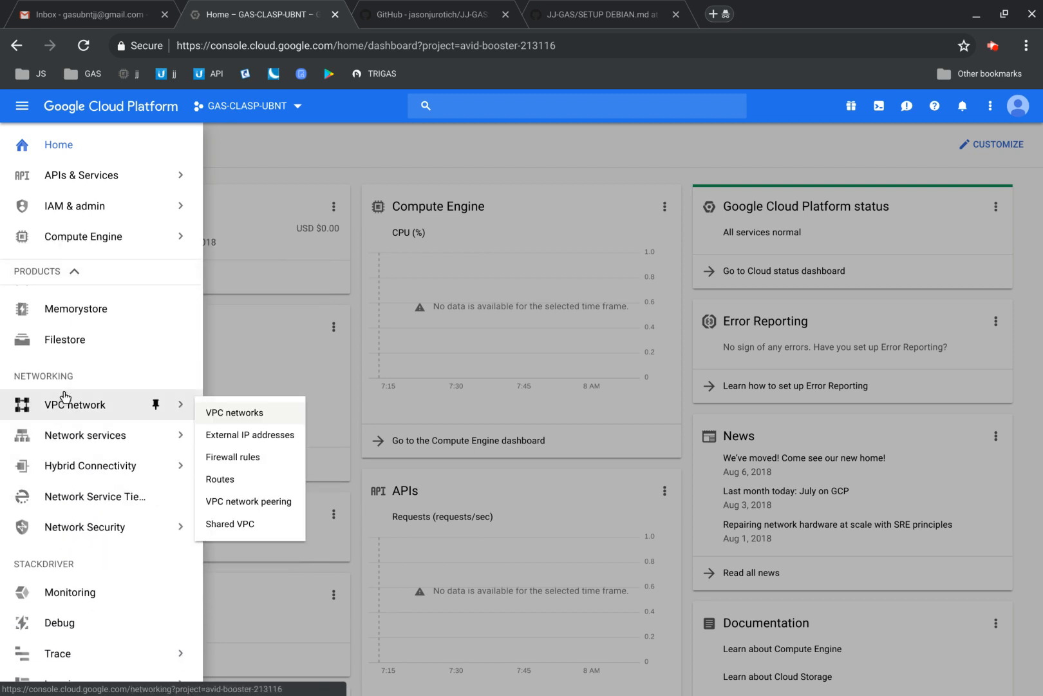
left_click(155, 403)
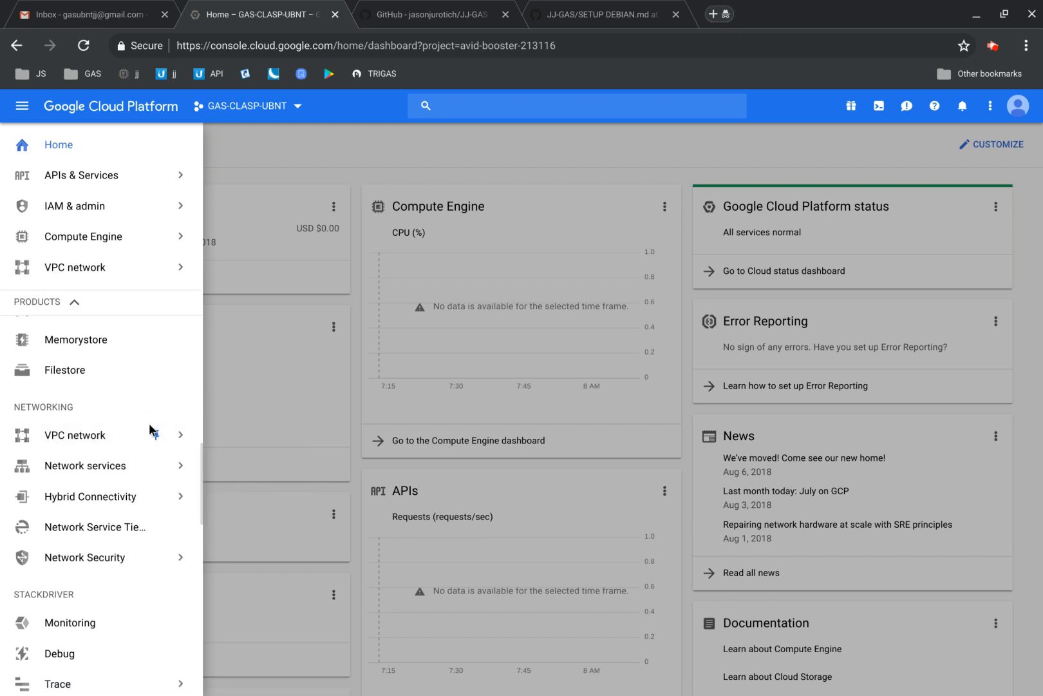
Step: Review the remaining product categories and the pages offered under the pinned products
scroll(135, 512, "down", 5)
scroll(136, 513, "down", 8)
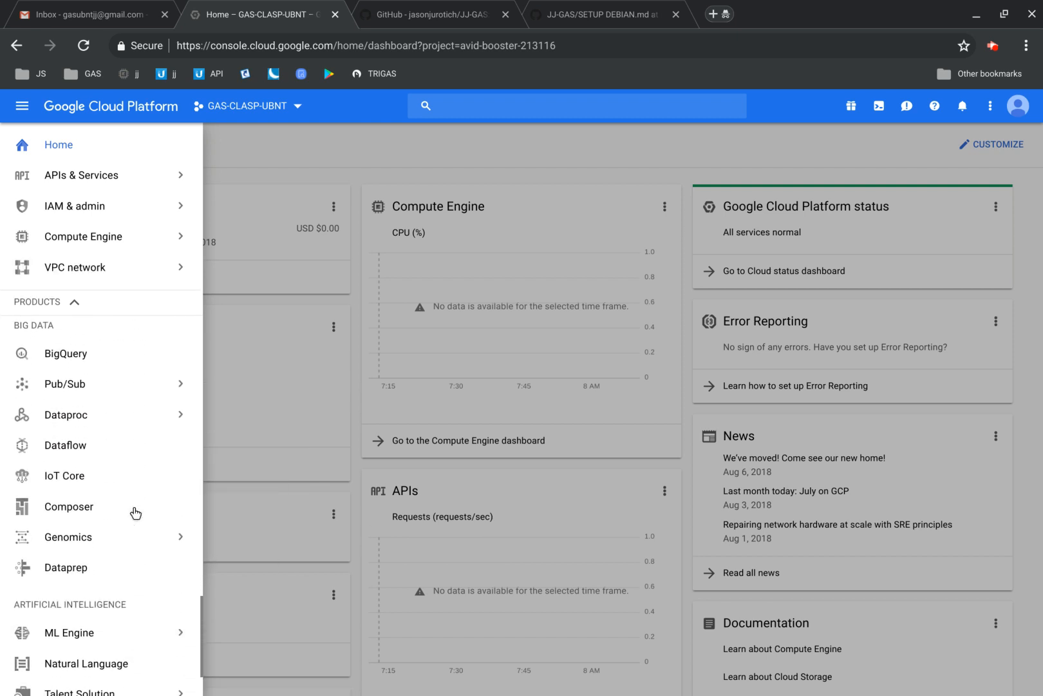
scroll(135, 512, "up", 15)
mouse_move(135, 518)
scroll(135, 509, "down", 5)
scroll(136, 509, "up", 5)
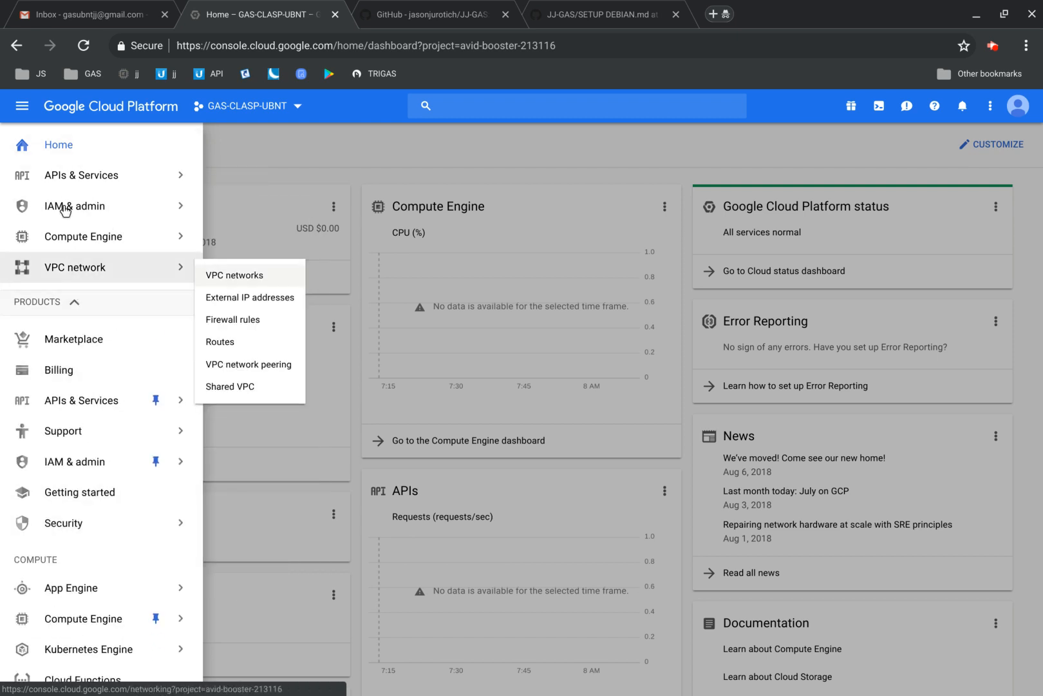
mouse_move(54, 195)
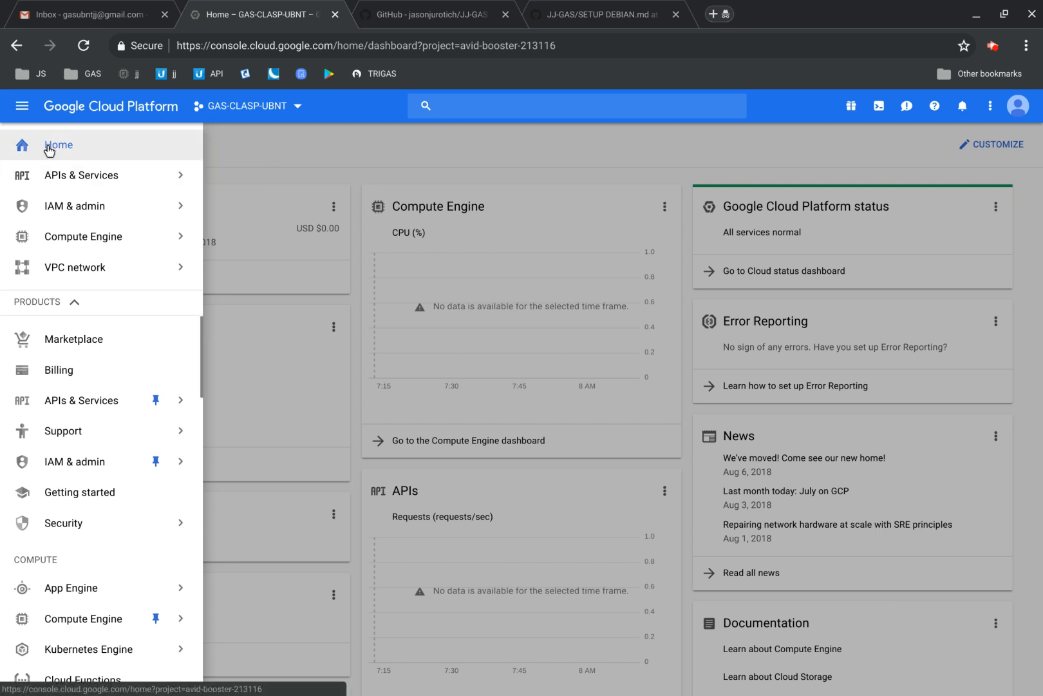
mouse_move(70, 171)
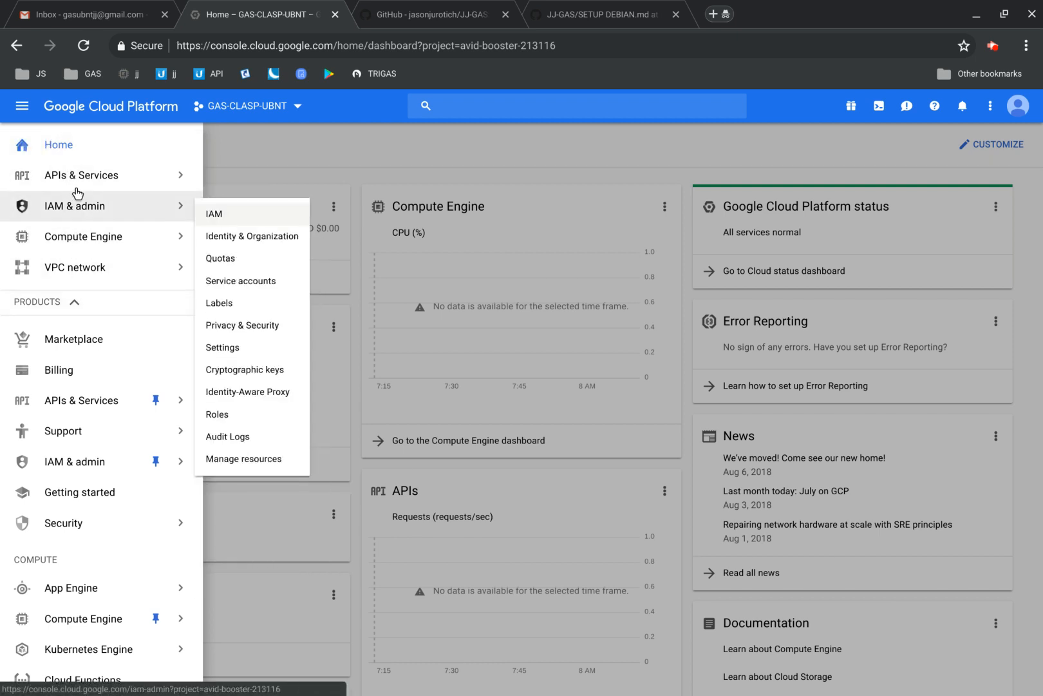
mouse_move(80, 246)
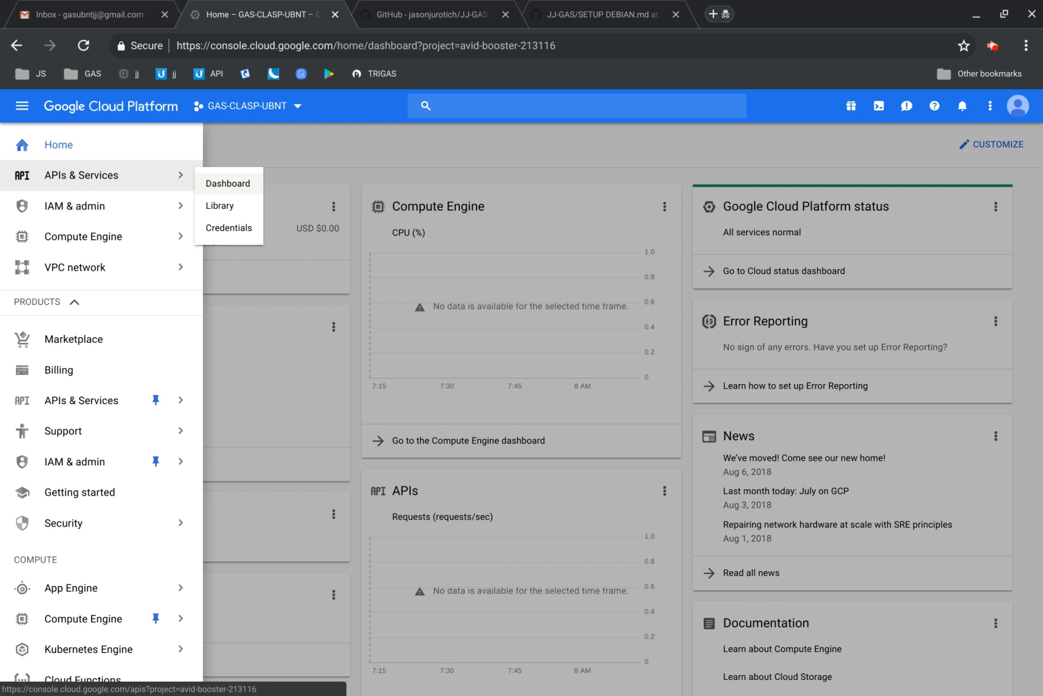
Step: Search the API Library for "drive" and view the Google Drive API's page to check whether it is enabled
left_click(109, 181)
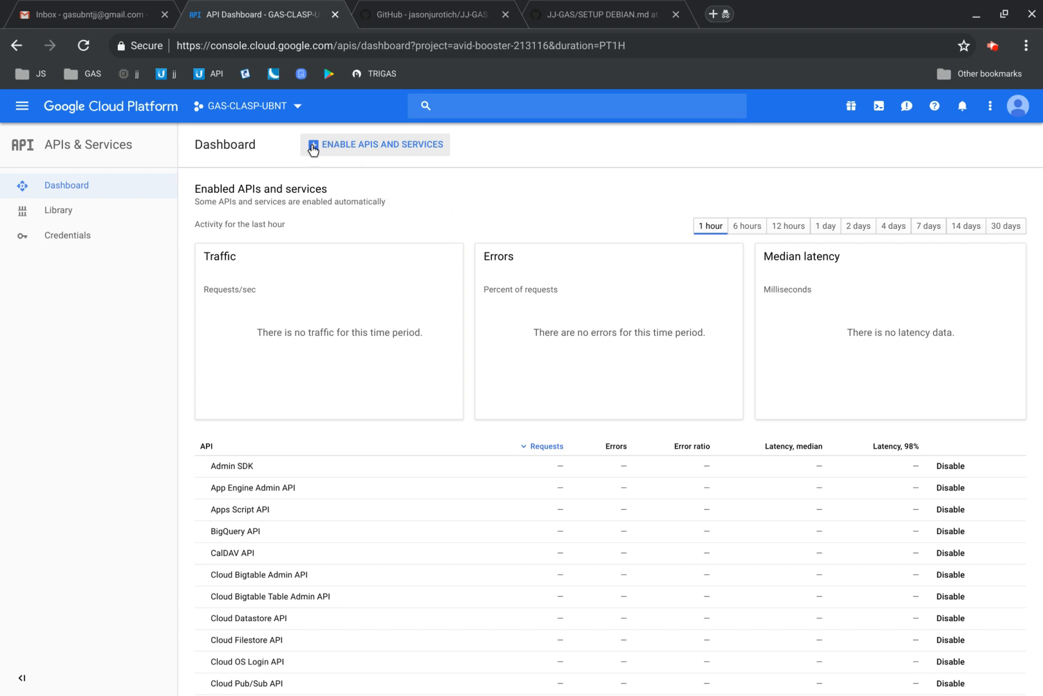
left_click(357, 144)
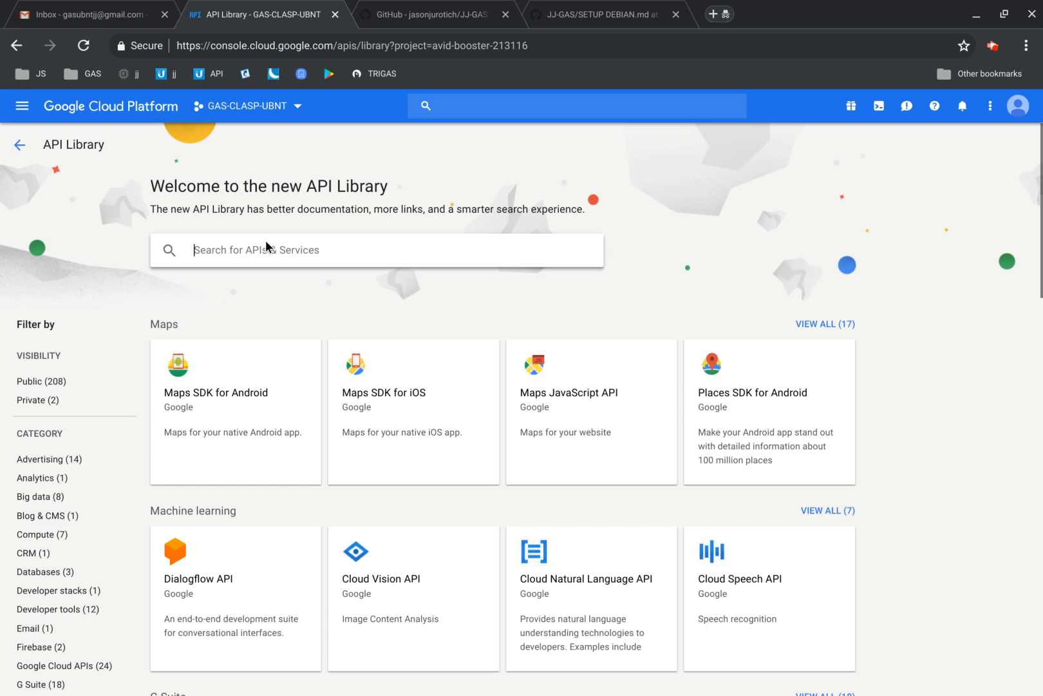
type("drvie")
key("Return")
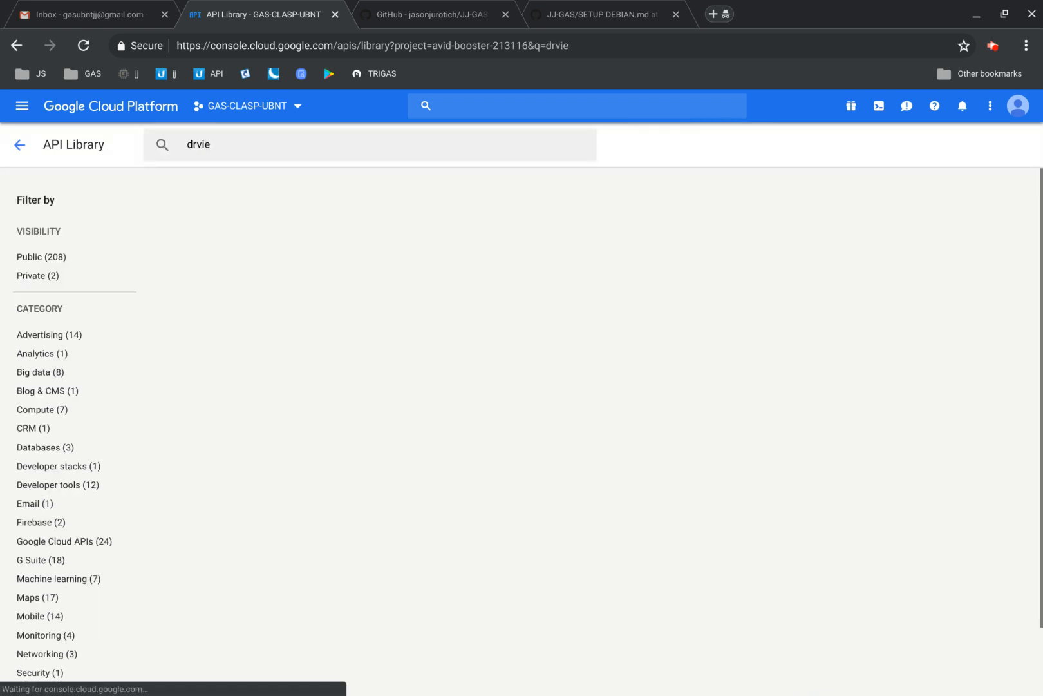
key("BackSpace")
key("BackSpace")
key("BackSpace")
type("ive")
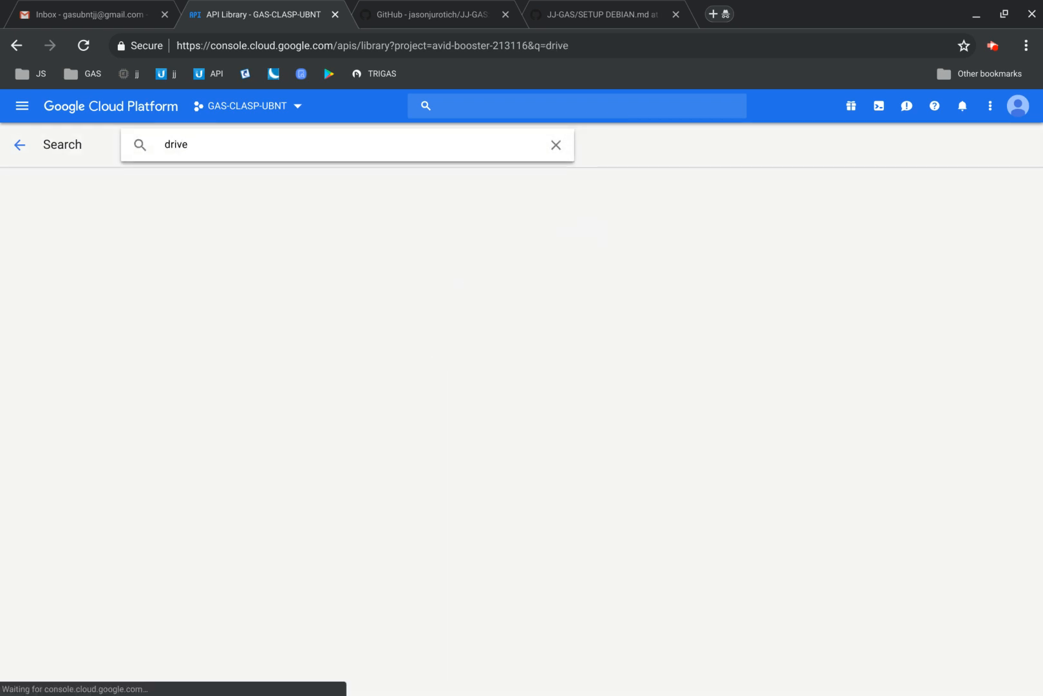
left_click(212, 295)
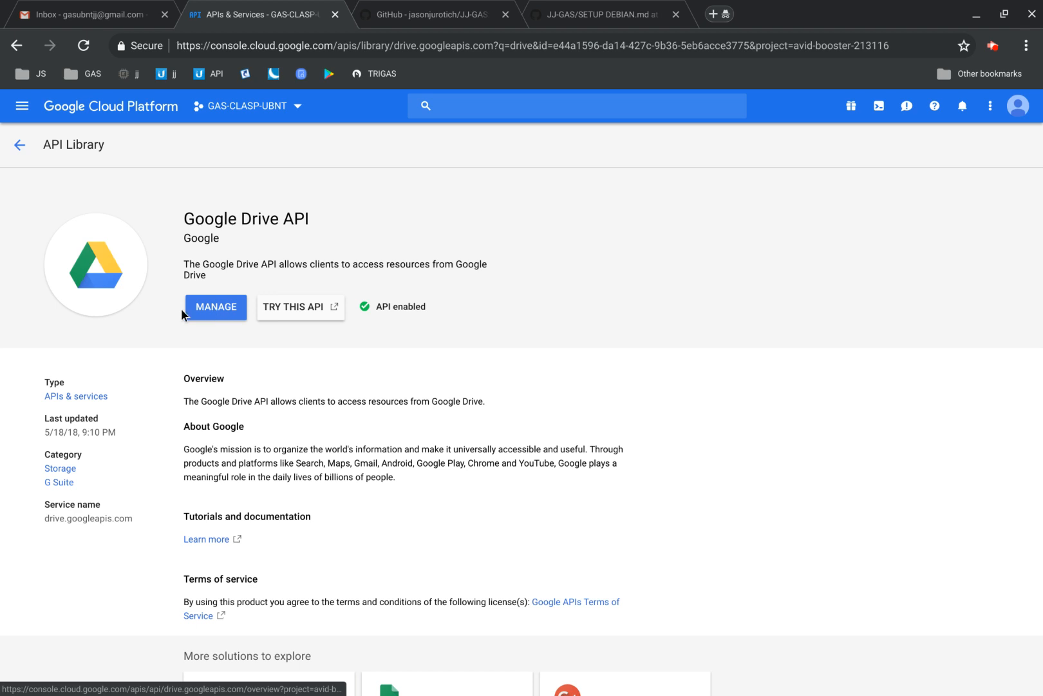
key("alt+Left")
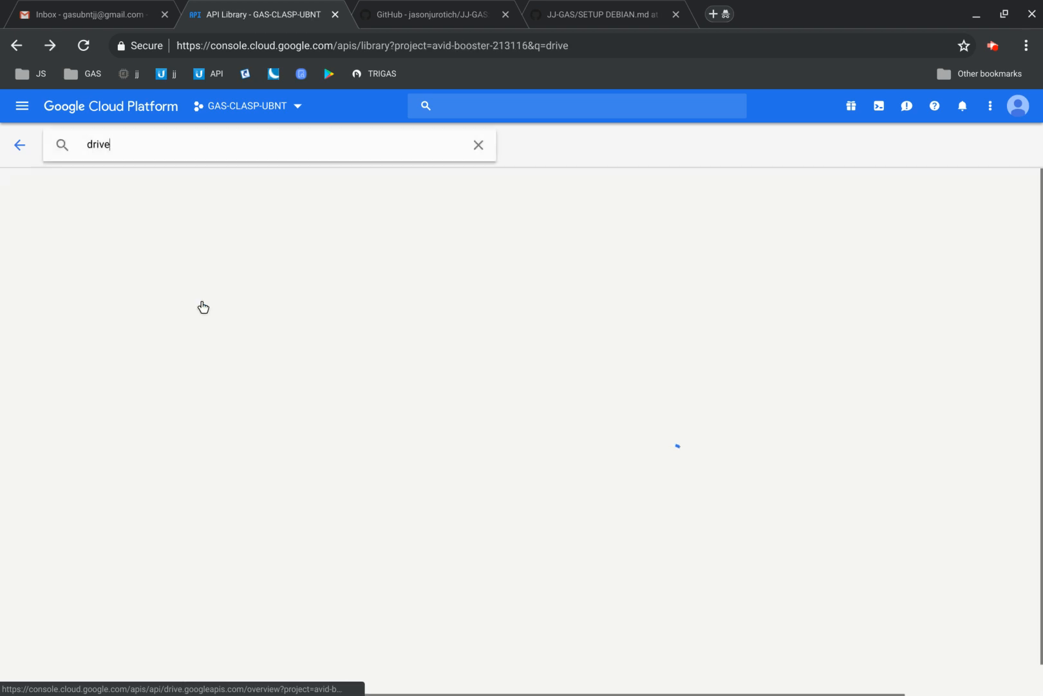
Step: Enable Google Cloud Messaging from the "drive" search results and return to those results
left_click(423, 301)
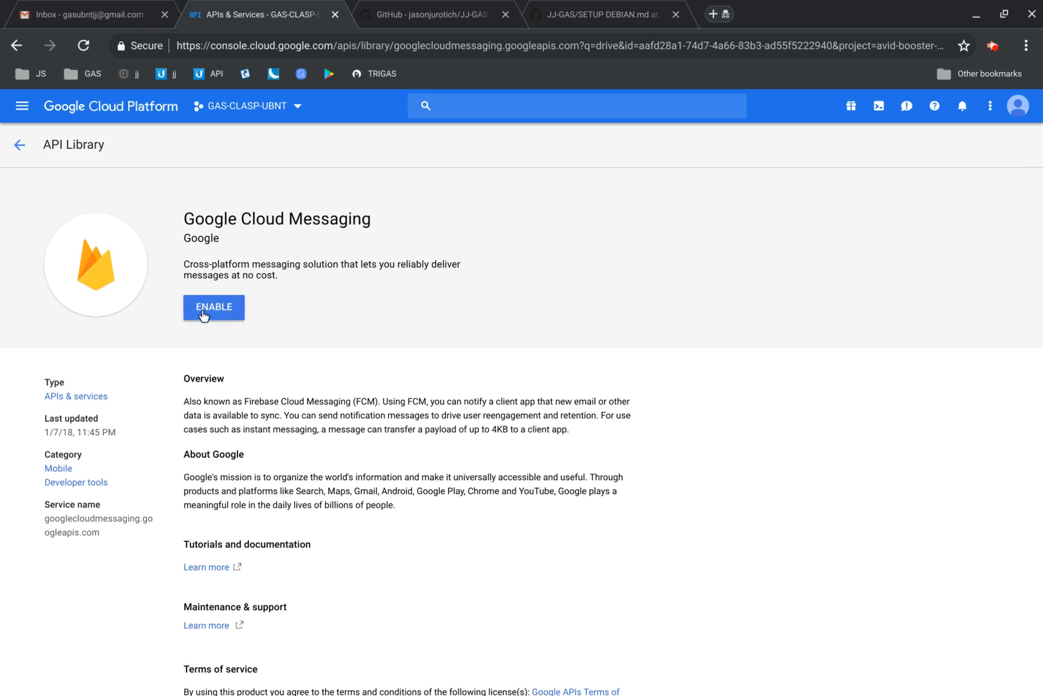
left_click(203, 313)
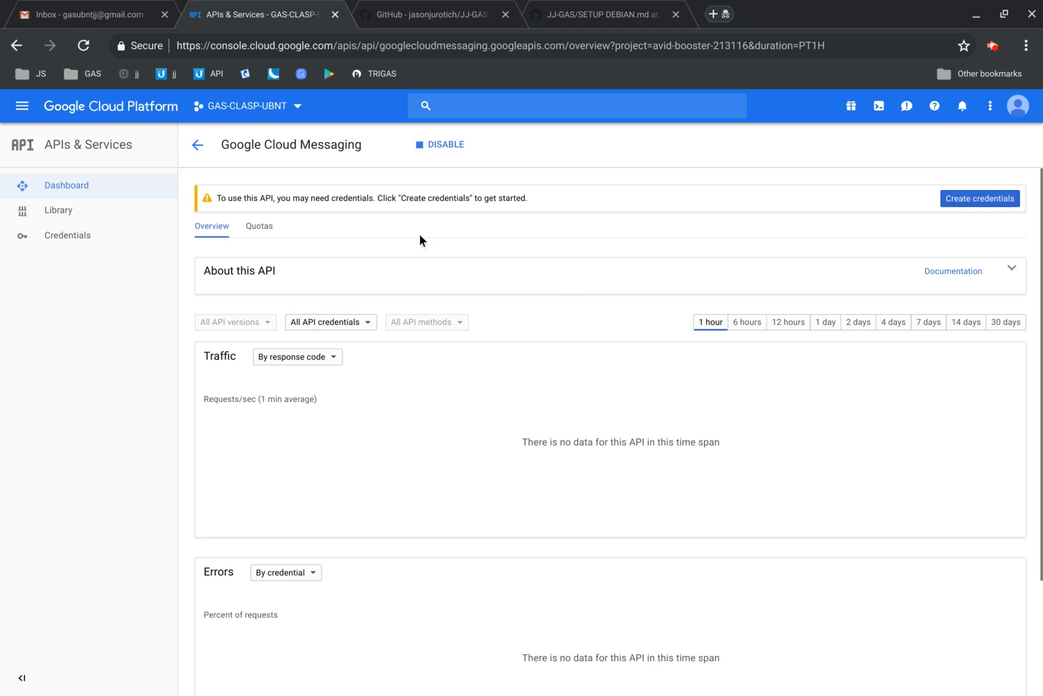
left_click(196, 145)
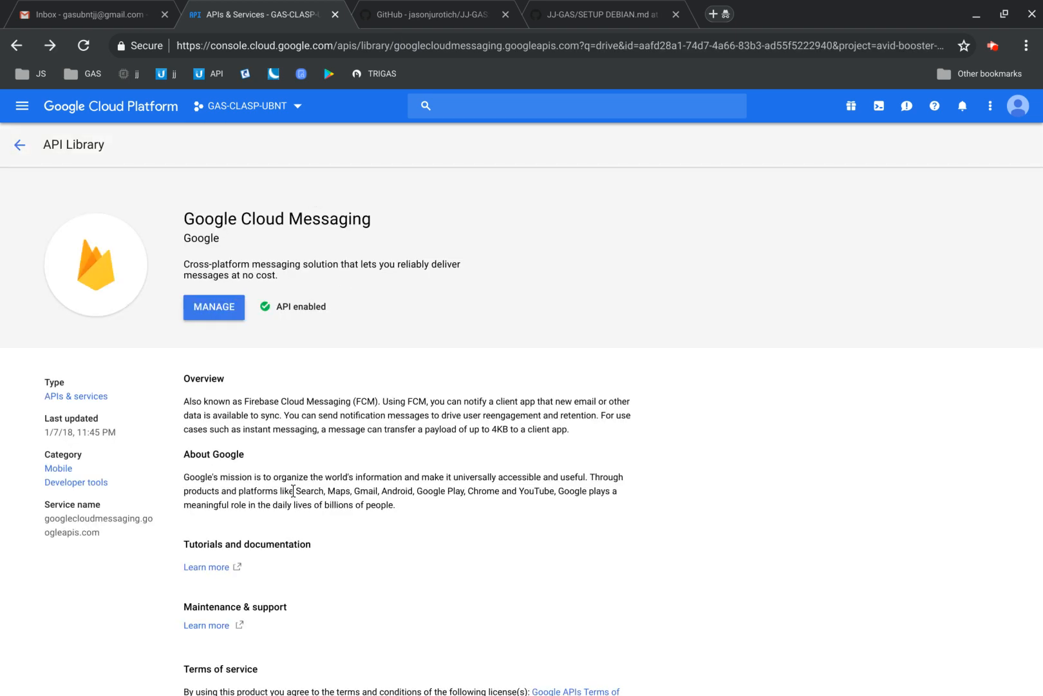
left_click(19, 145)
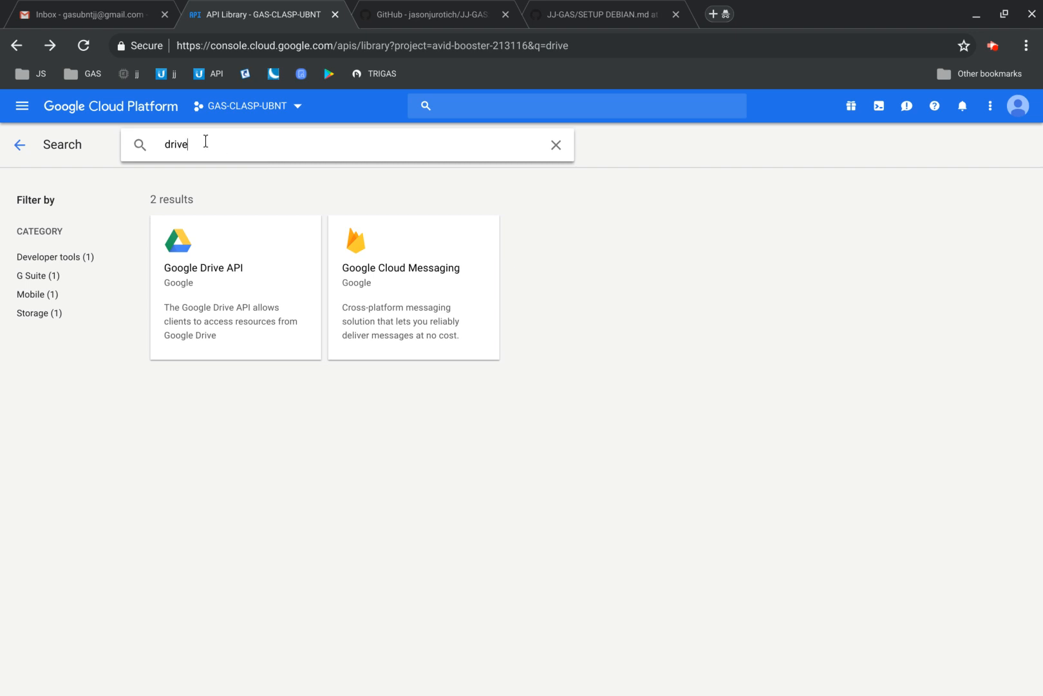
Step: Search the API Library for "class" and view the Google Classroom API's page to check whether it is enabled
key("BackSpace")
key("BackSpace")
key("BackSpace")
key("BackSpace")
key("BackSpace")
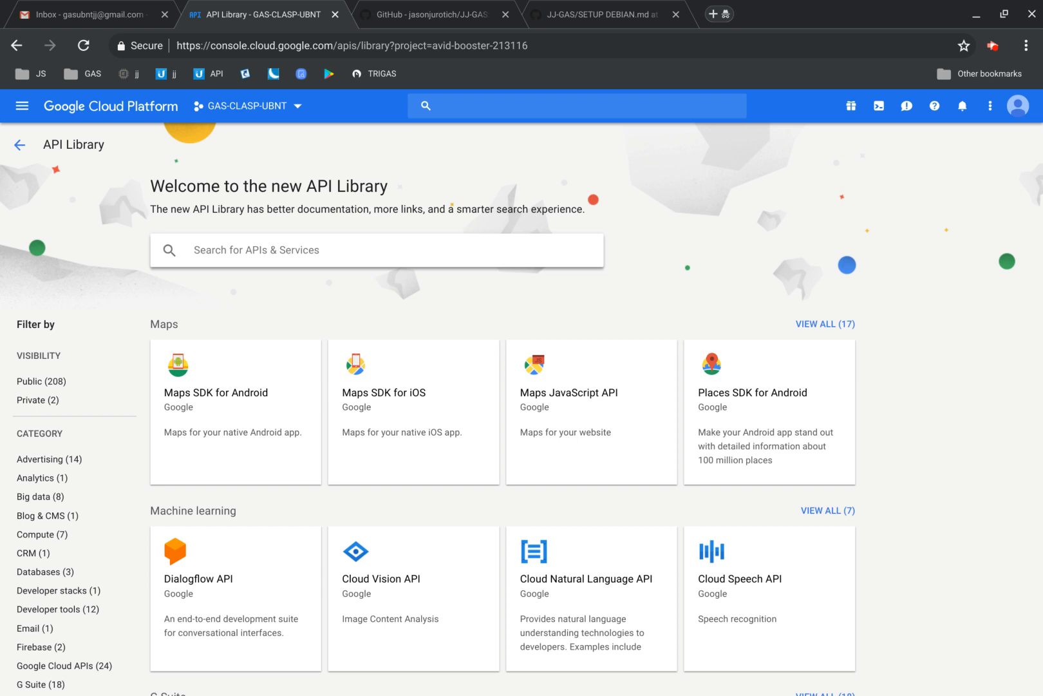
type("class")
key("BackSpace")
key("BackSpace")
key("BackSpace")
key("BackSpace")
key("BackSpace")
type("c")
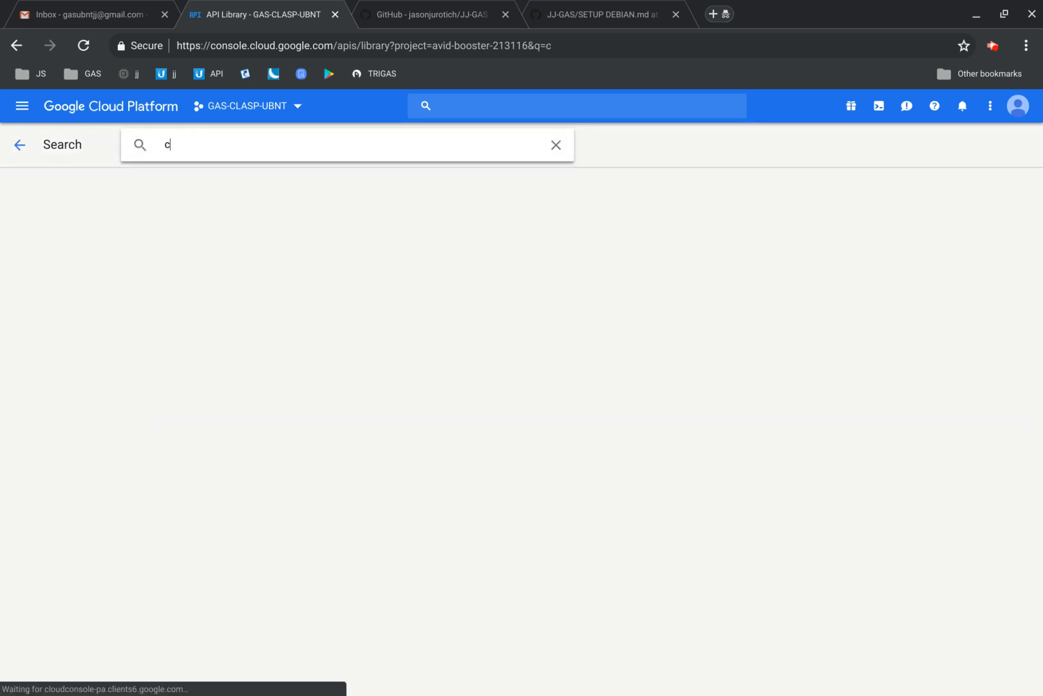
type("lass")
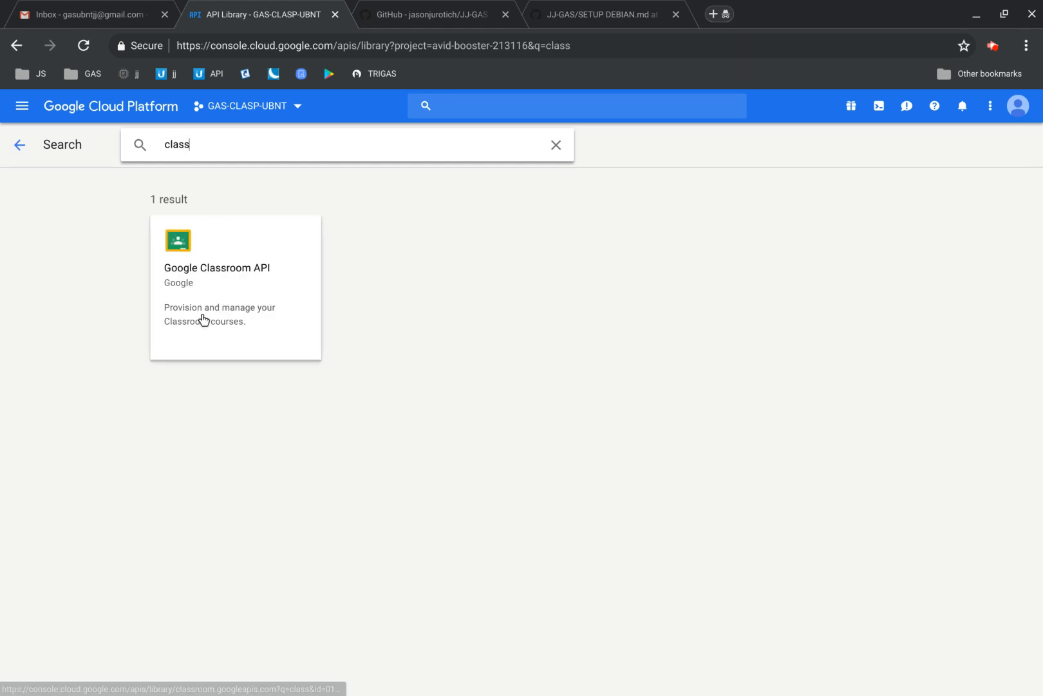
left_click(203, 320)
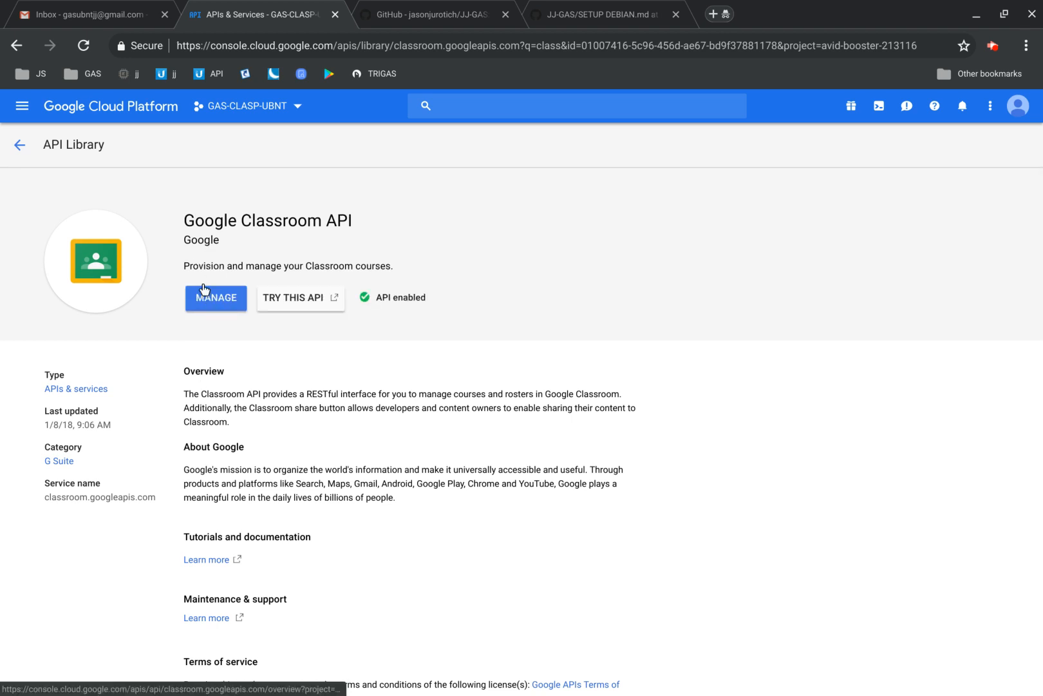
key("alt+Left")
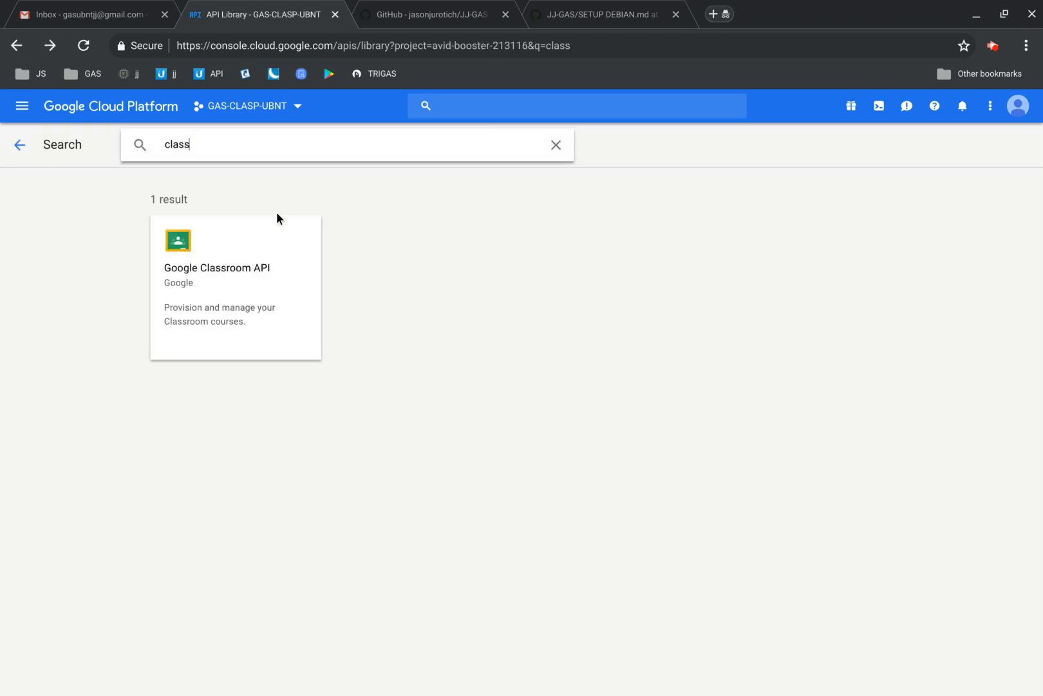
Step: Replace the API Library search with "scrip" to find the Apps Script API
key("BackSpace")
key("BackSpace")
key("BackSpace")
key("BackSpace")
key("BackSpace")
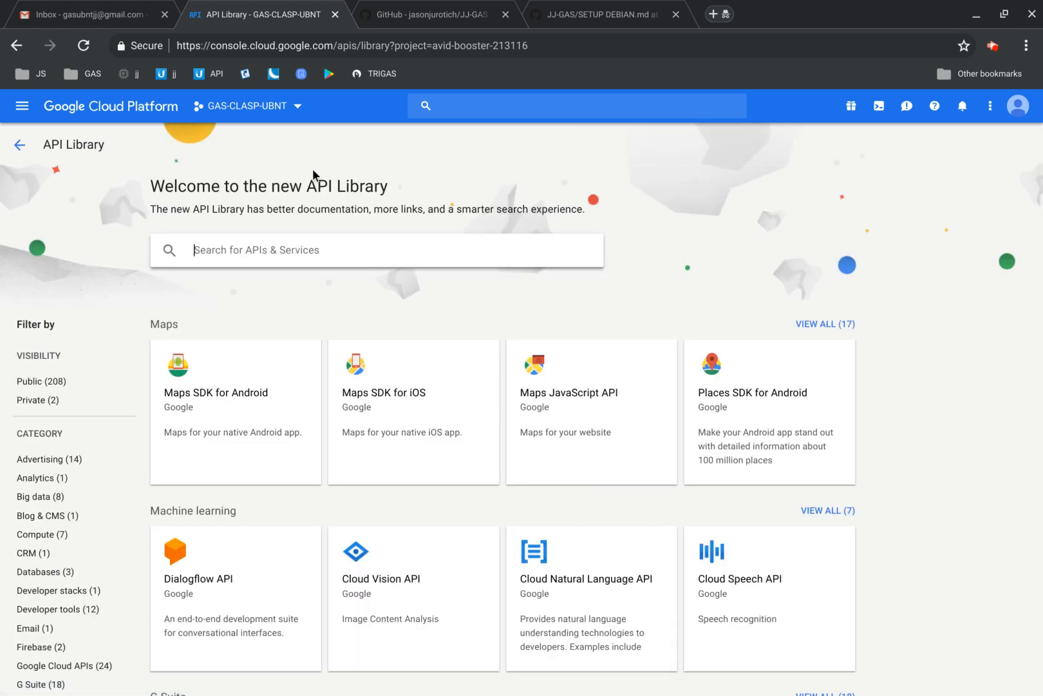
type("scrit")
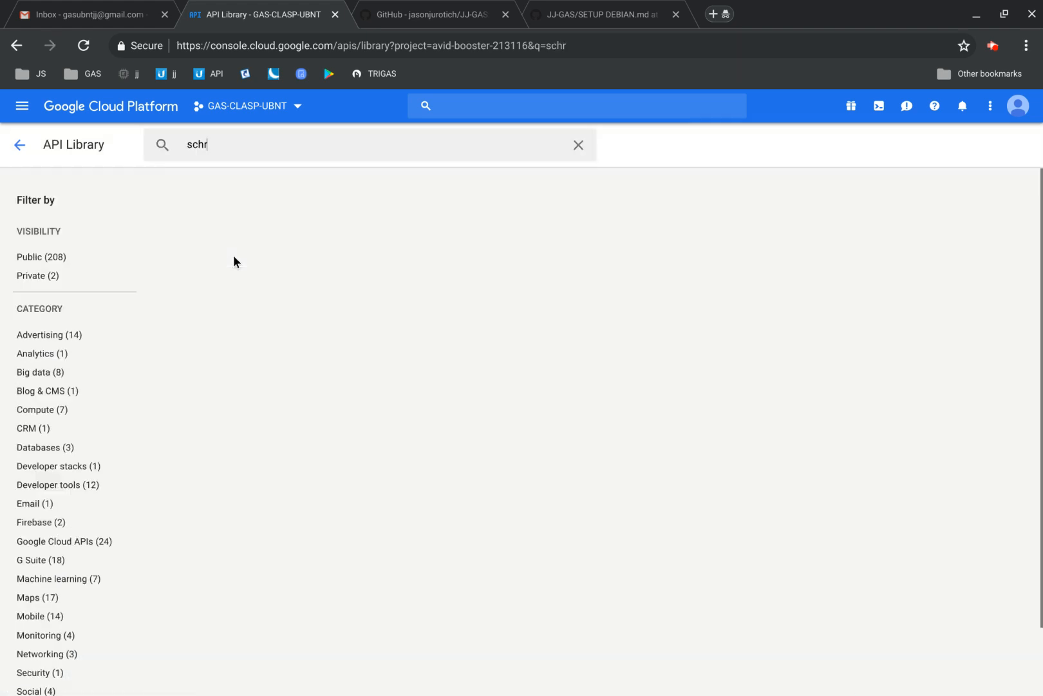
key("BackSpace")
type("p")
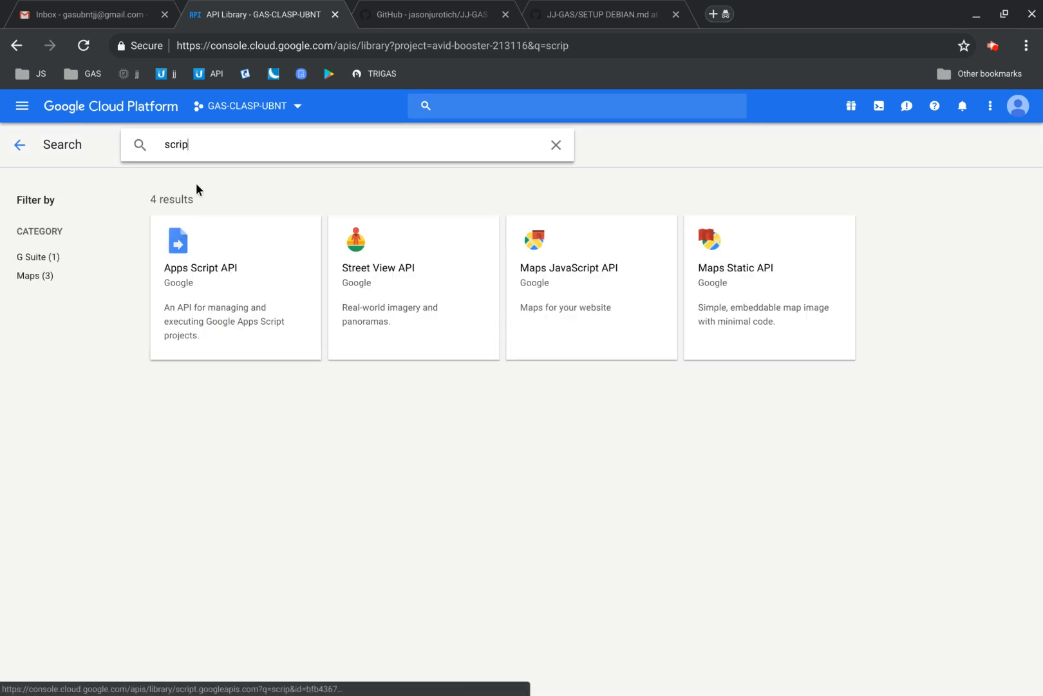
Step: Search the API Library for "admin" to look over the administration APIs
key("BackSpace")
key("BackSpace")
key("BackSpace")
key("BackSpace")
key("BackSpace")
type("admin")
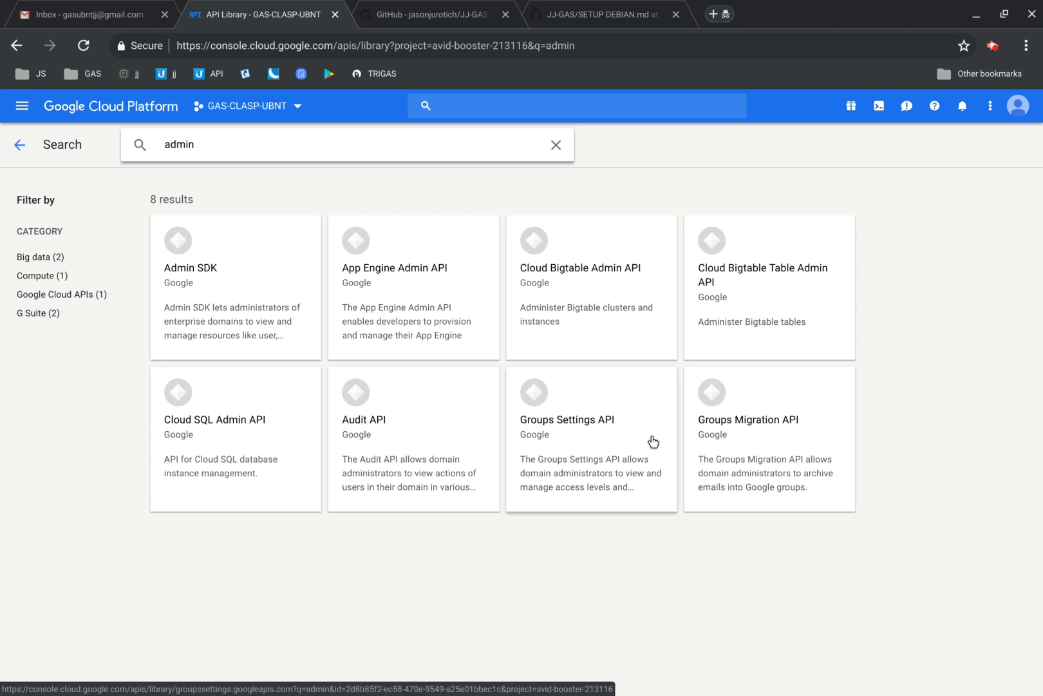
Step: Clear the API search and examine the library's Maps, Machine learning, G Suite, YouTube and Social APIs
double_click(172, 133)
key("BackSpace")
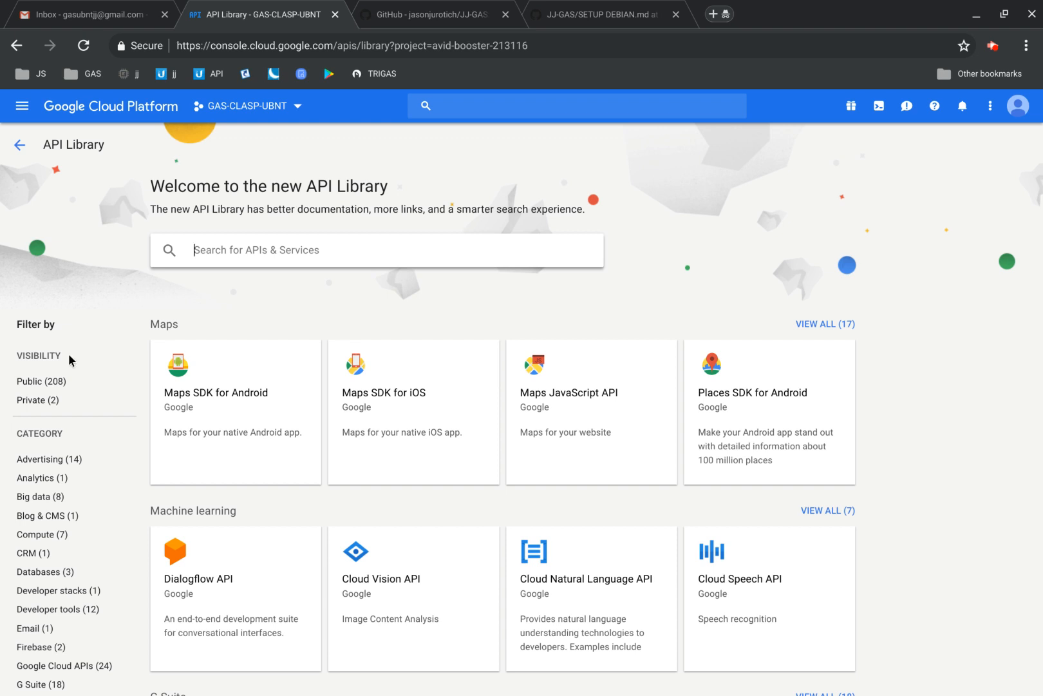
scroll(51, 505, "down", 4)
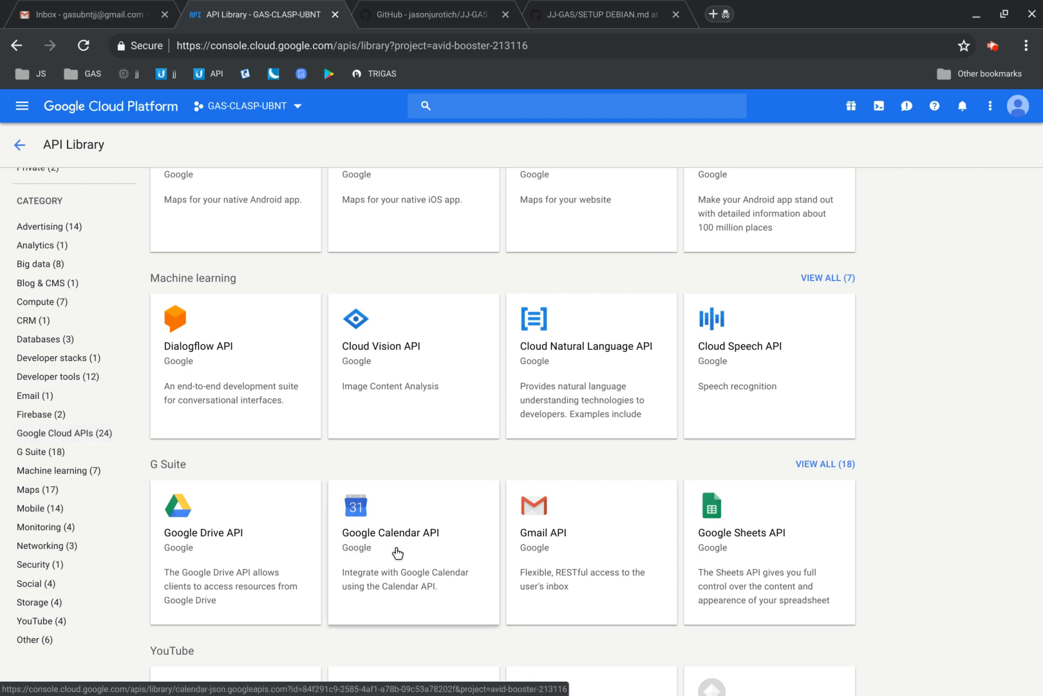
scroll(393, 419, "down", 1)
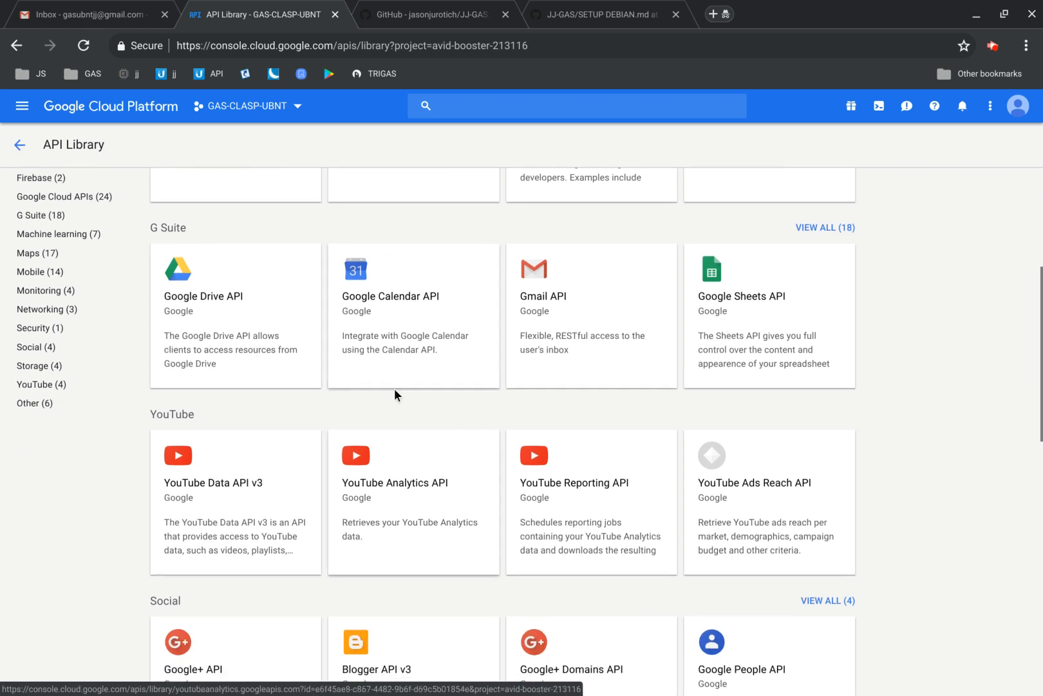
scroll(413, 406, "down", 3)
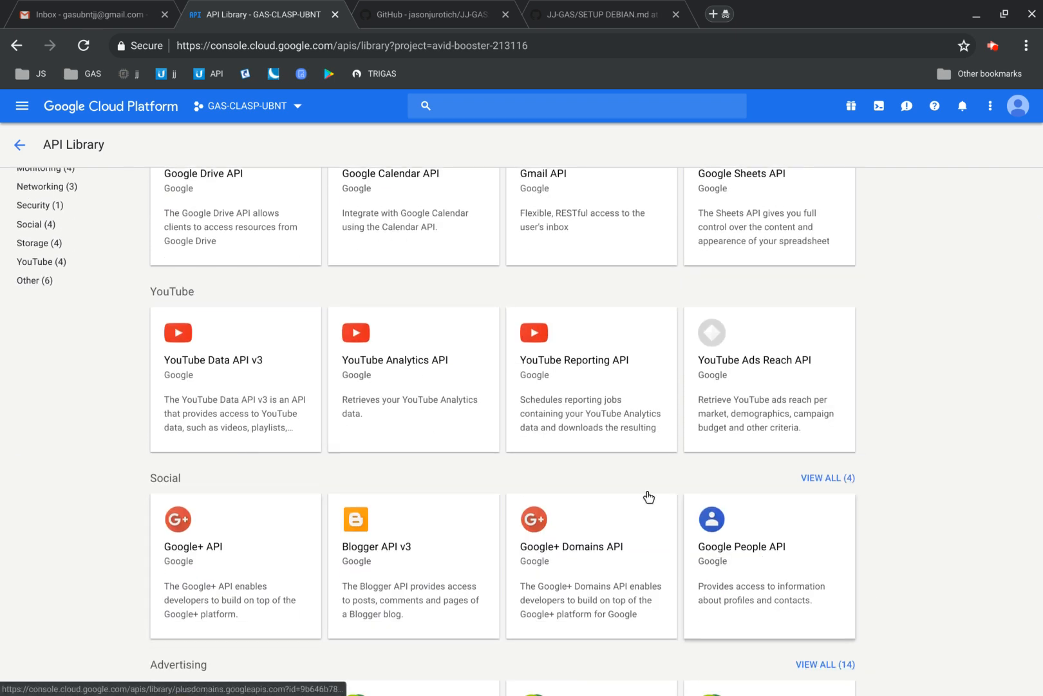
scroll(777, 564, "up", 2)
scroll(773, 560, "down", 1)
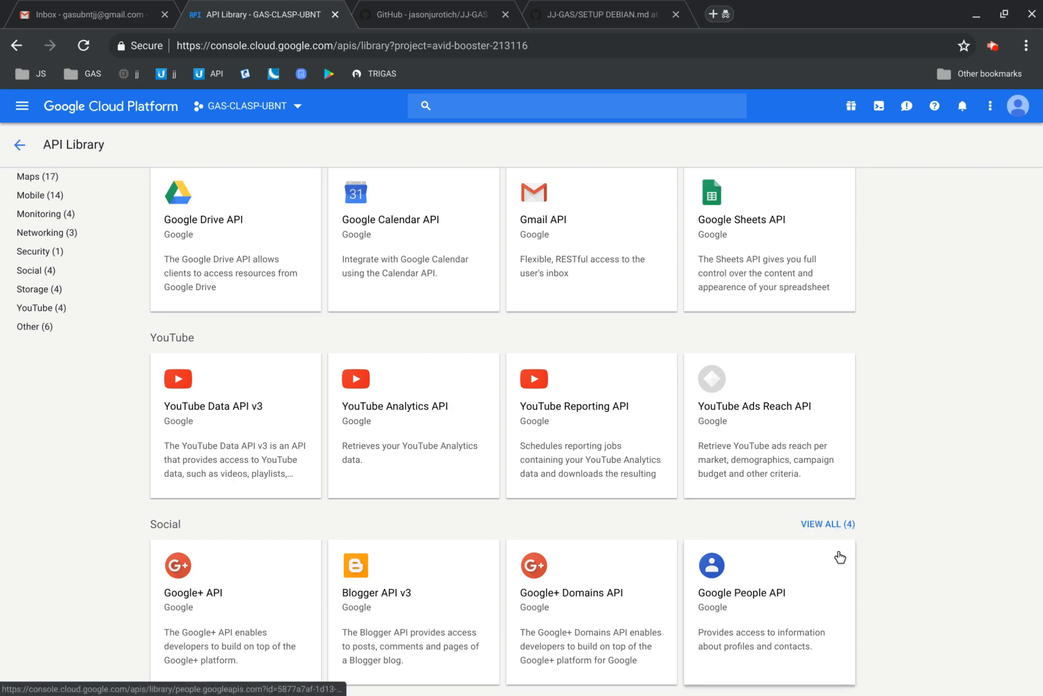
scroll(840, 557, "up", 8)
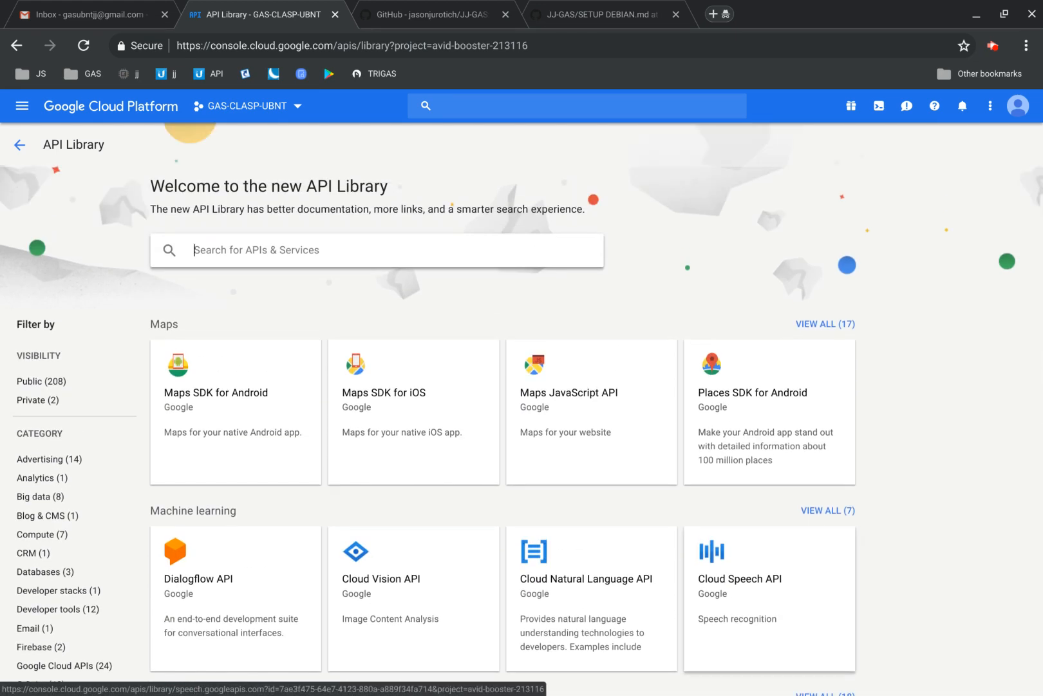
scroll(839, 557, "down", 3)
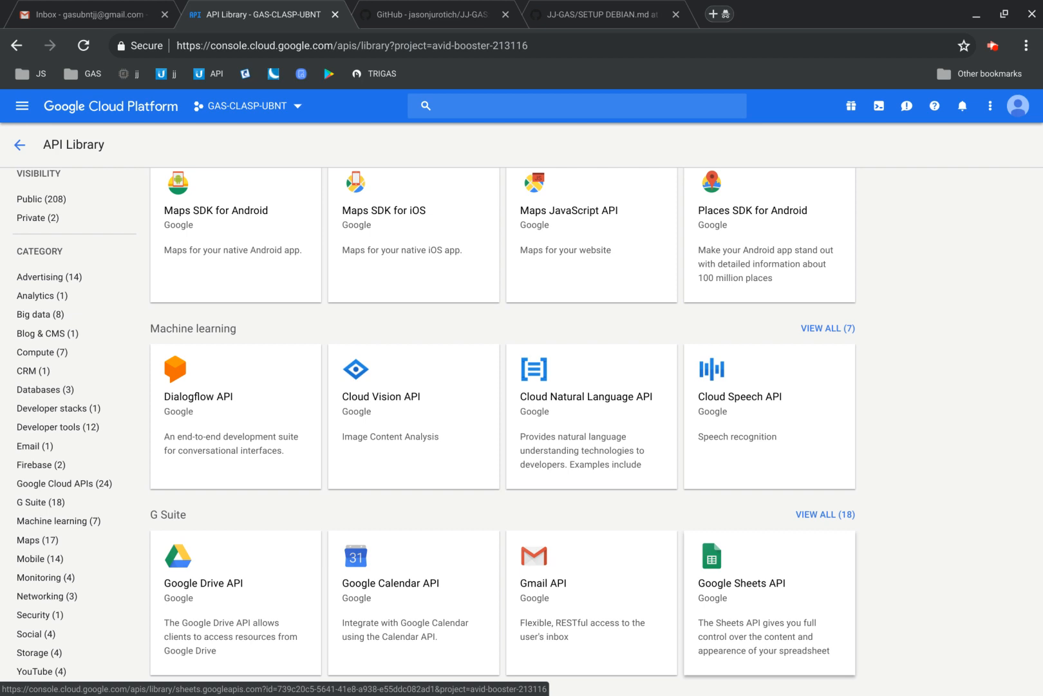
scroll(840, 558, "up", 3)
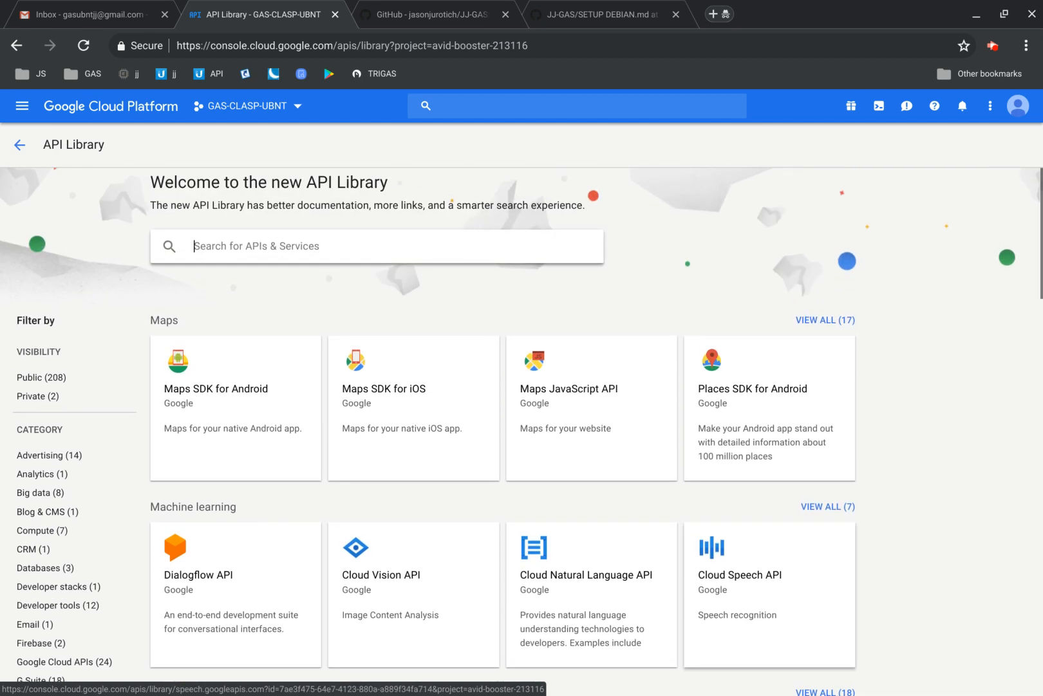
scroll(840, 557, "down", 2)
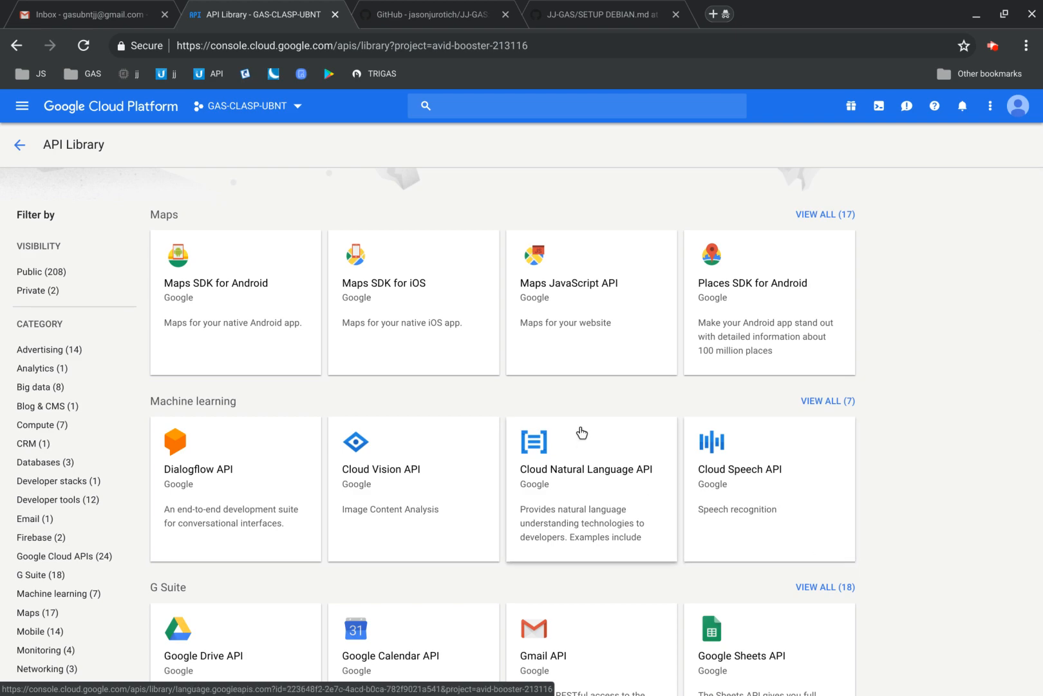
scroll(583, 433, "down", 2)
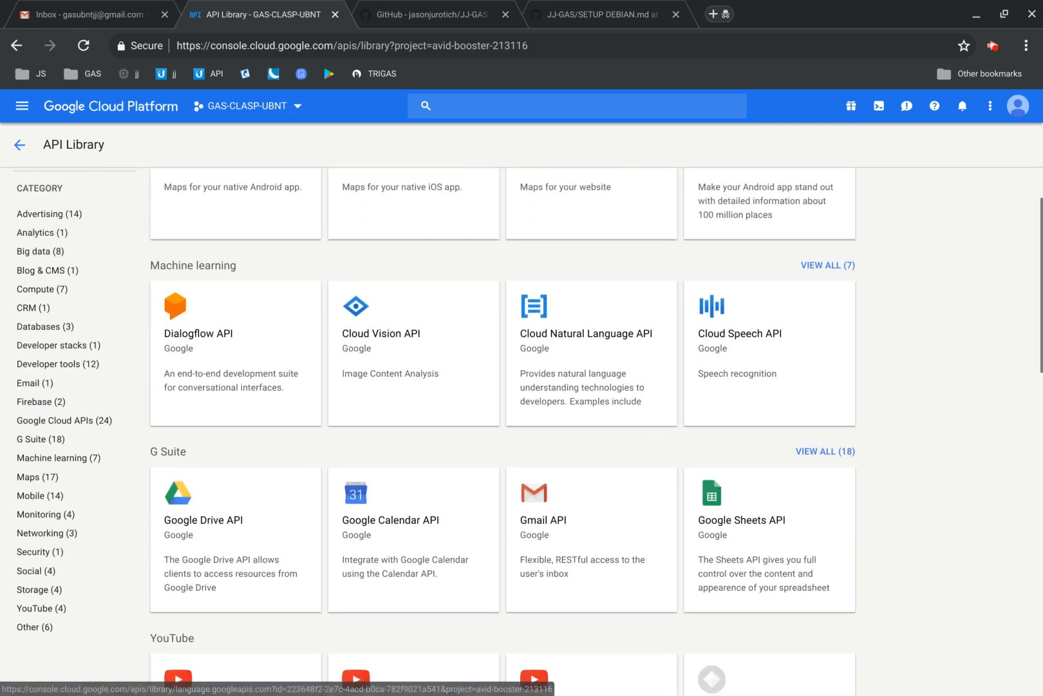
scroll(582, 433, "up", 3)
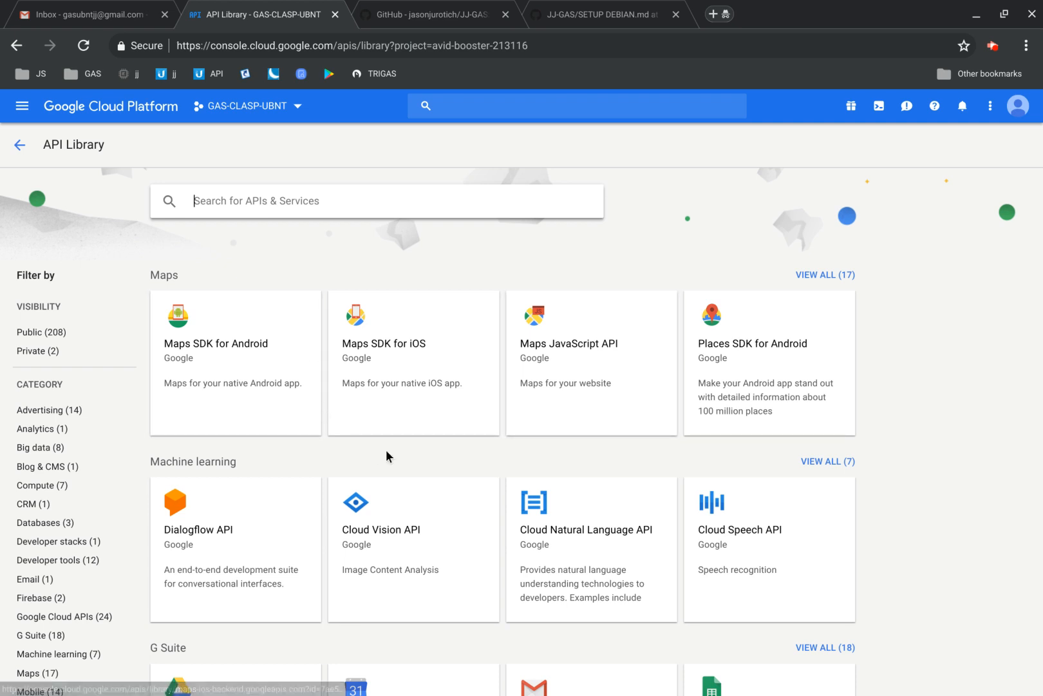
Step: View the project's IAM & admin settings and check the list of available projects without switching
left_click(17, 108)
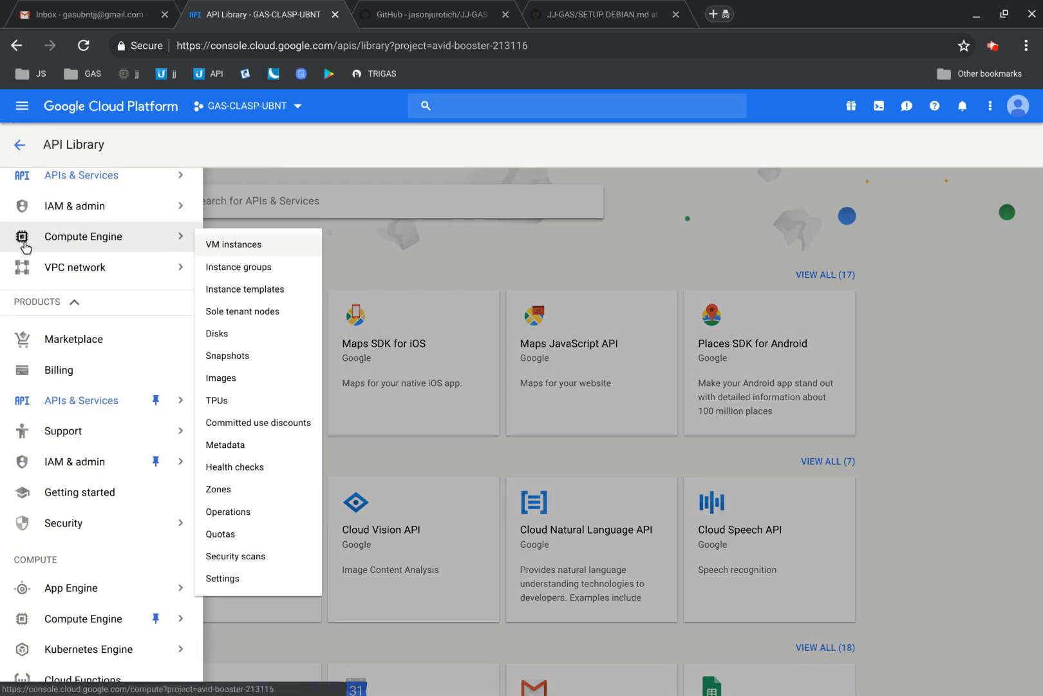
mouse_move(51, 206)
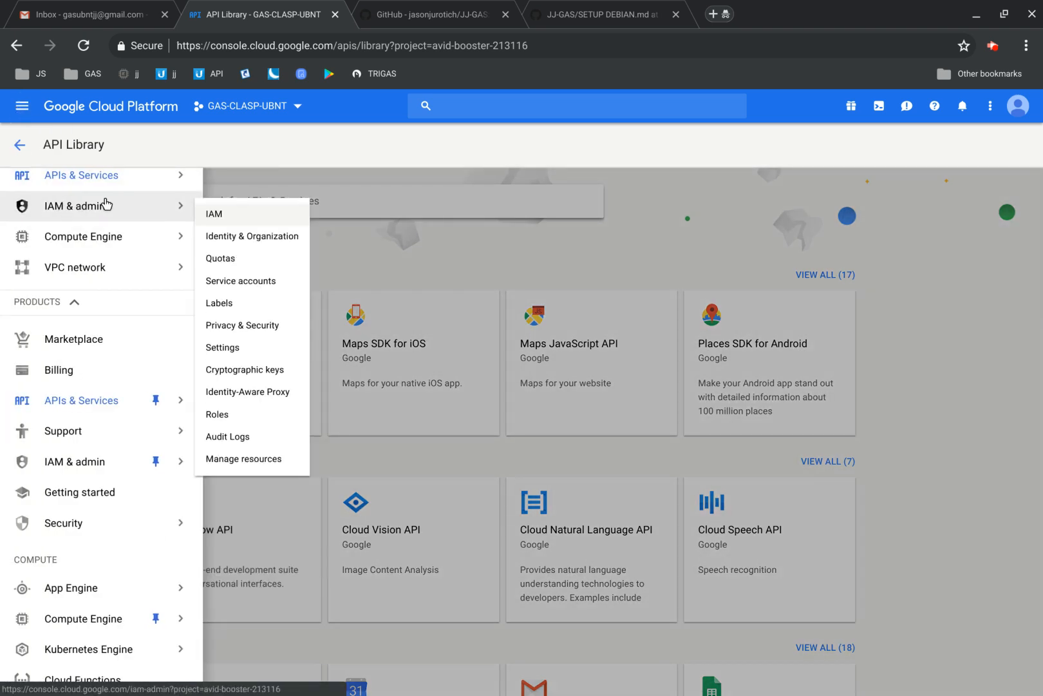
left_click(215, 348)
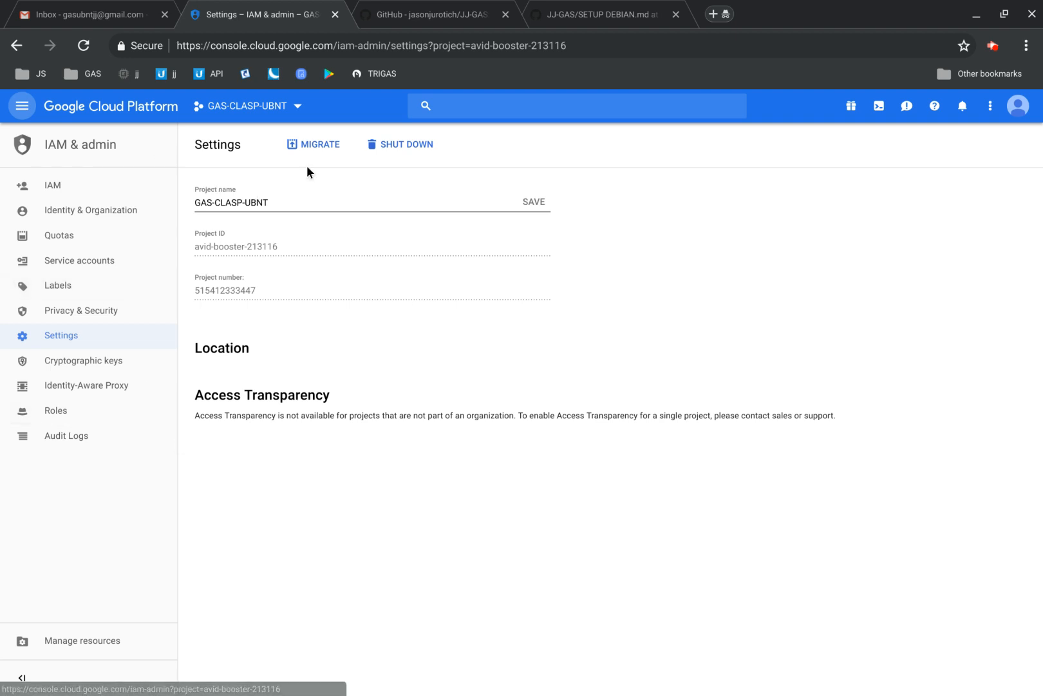
left_click(295, 109)
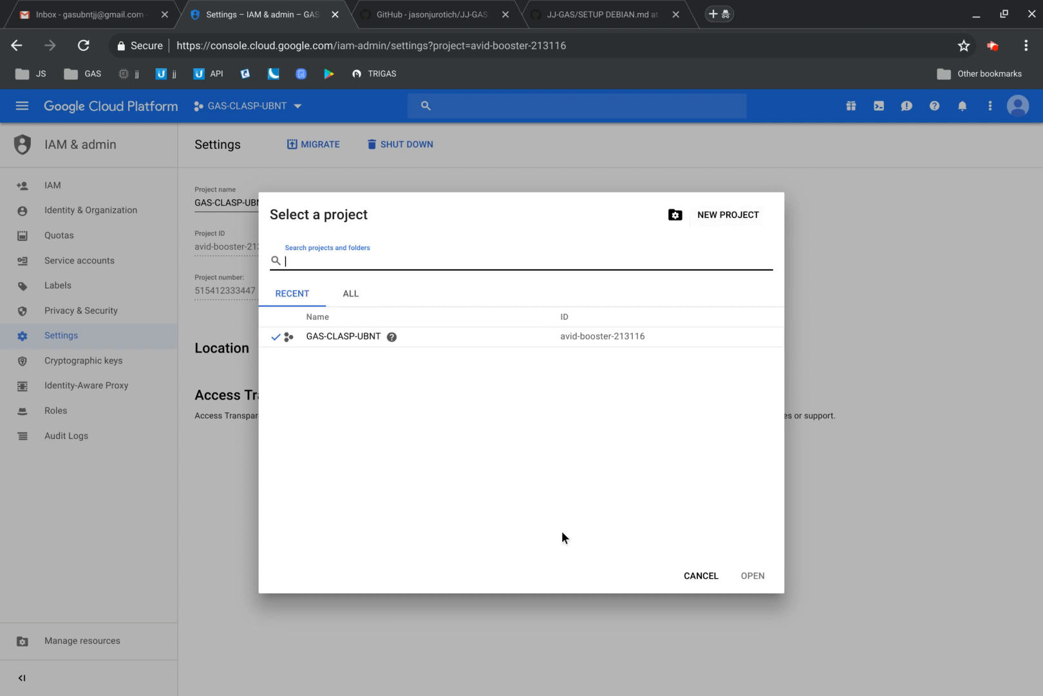
left_click(697, 577)
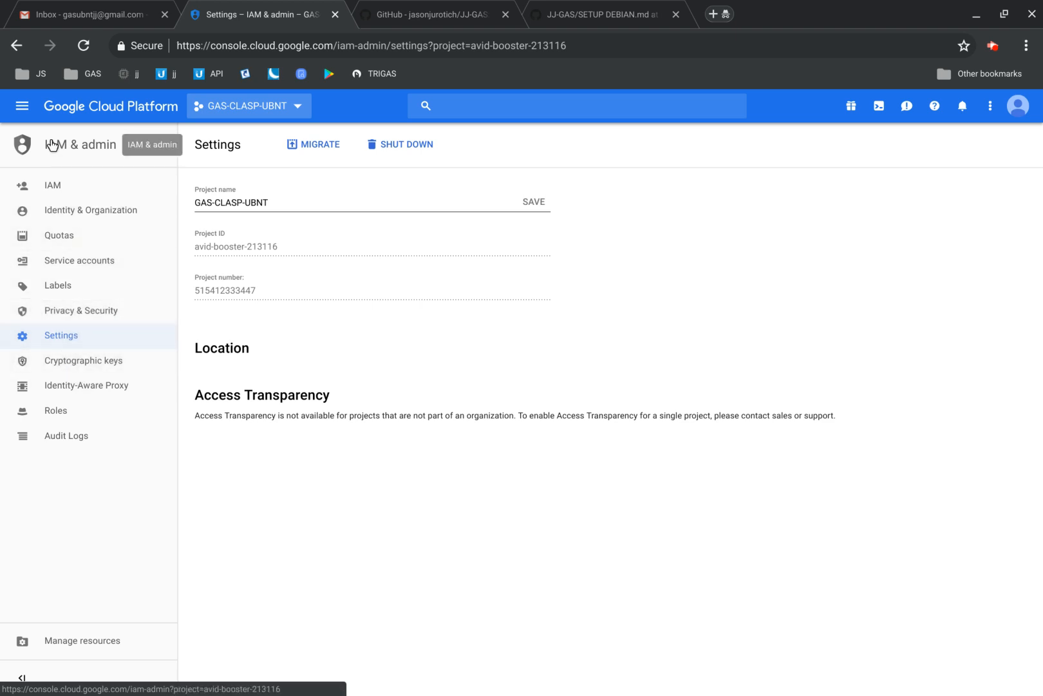
Step: Open the firewall rules of the project's VPC network
left_click(17, 111)
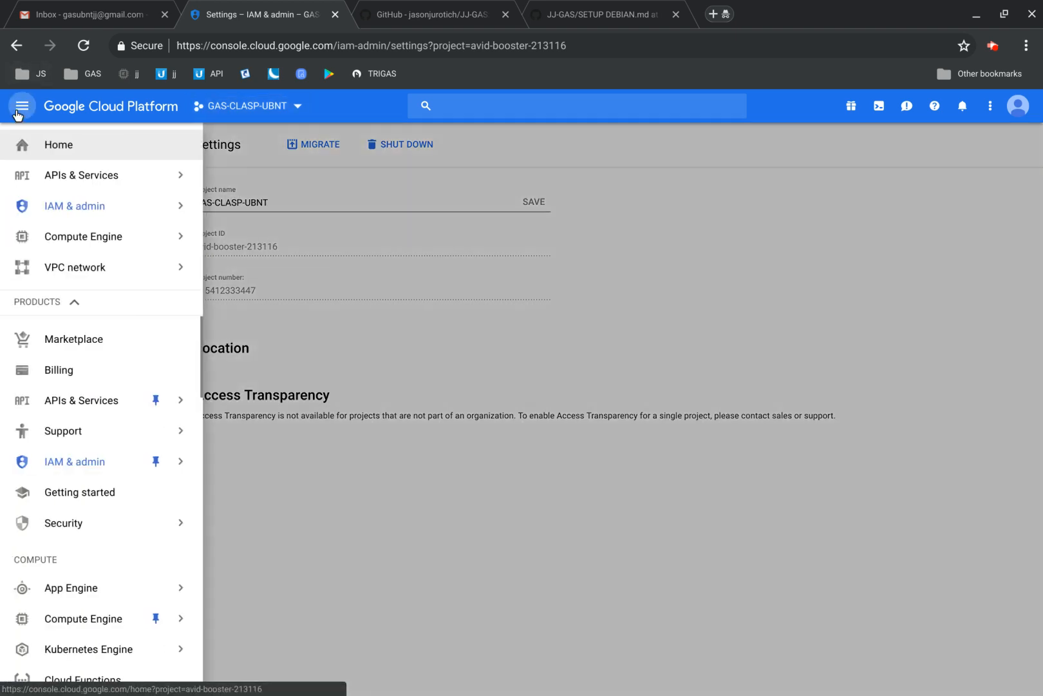
mouse_move(95, 208)
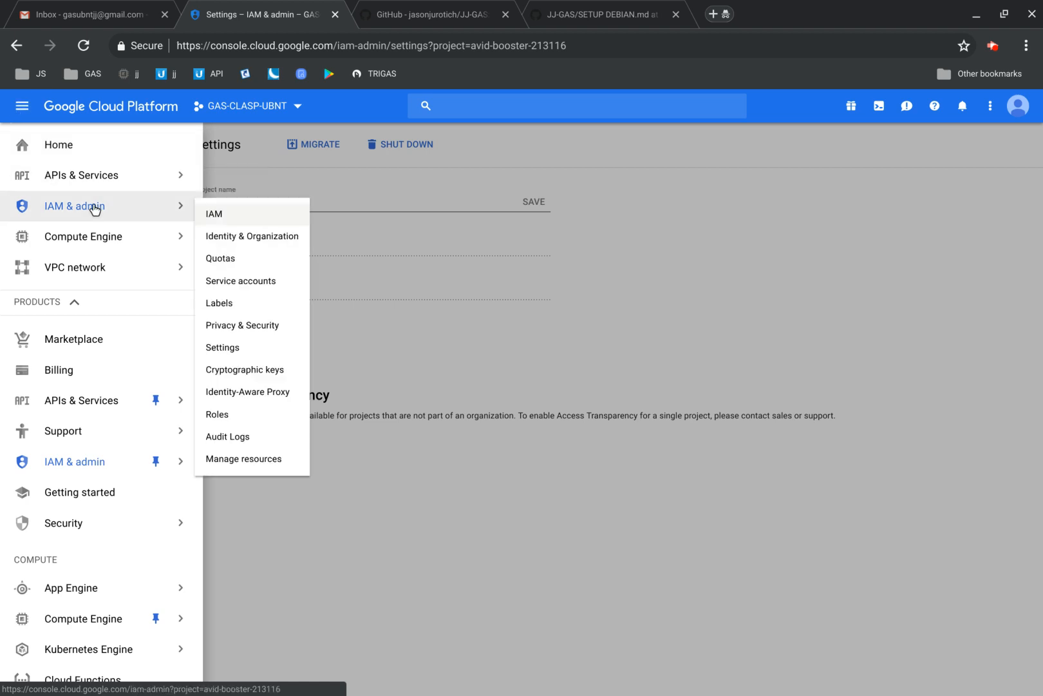
mouse_move(76, 264)
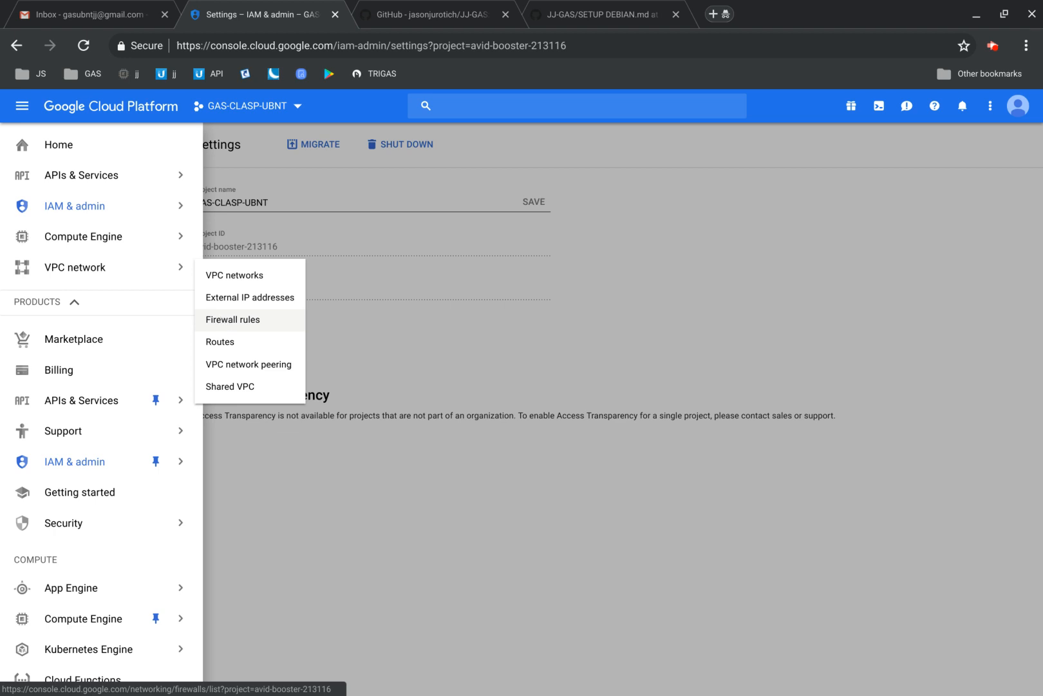
left_click(220, 320)
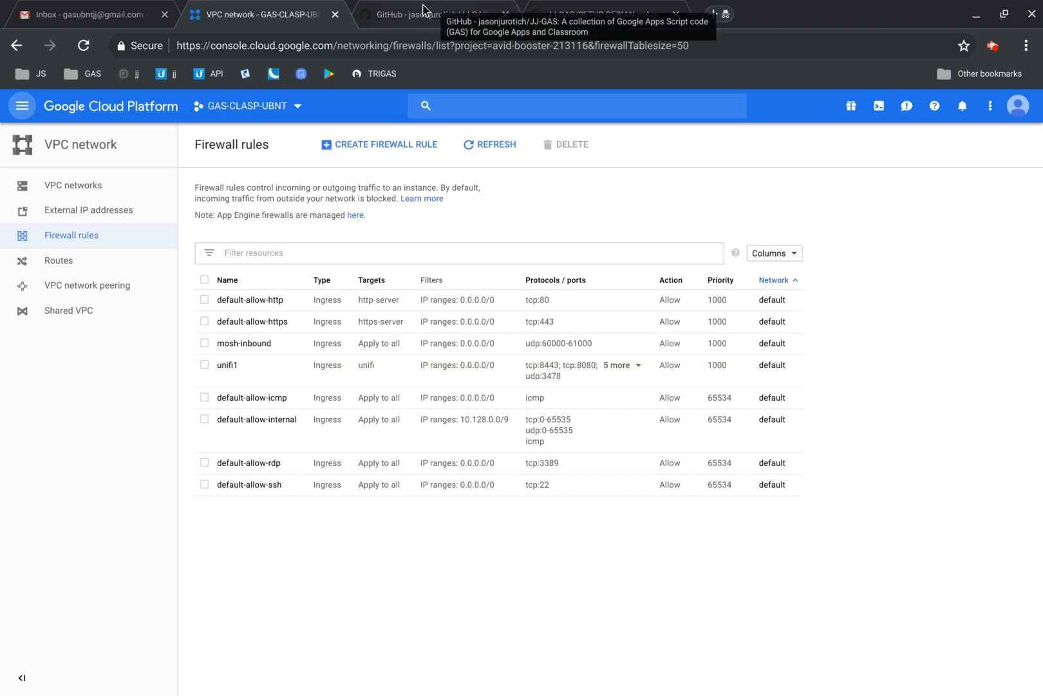
Step: Switch to the JJ-GAS repository on GitHub and look through its file list for SETUP DEBIAN.md
left_click(423, 11)
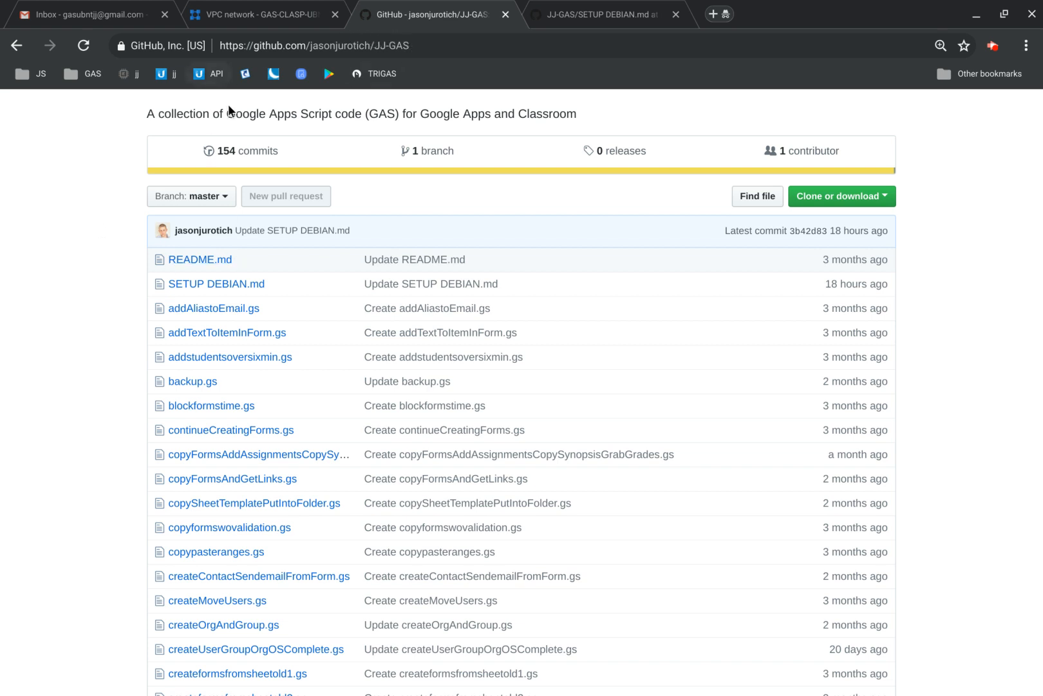
scroll(320, 399, "up", 2)
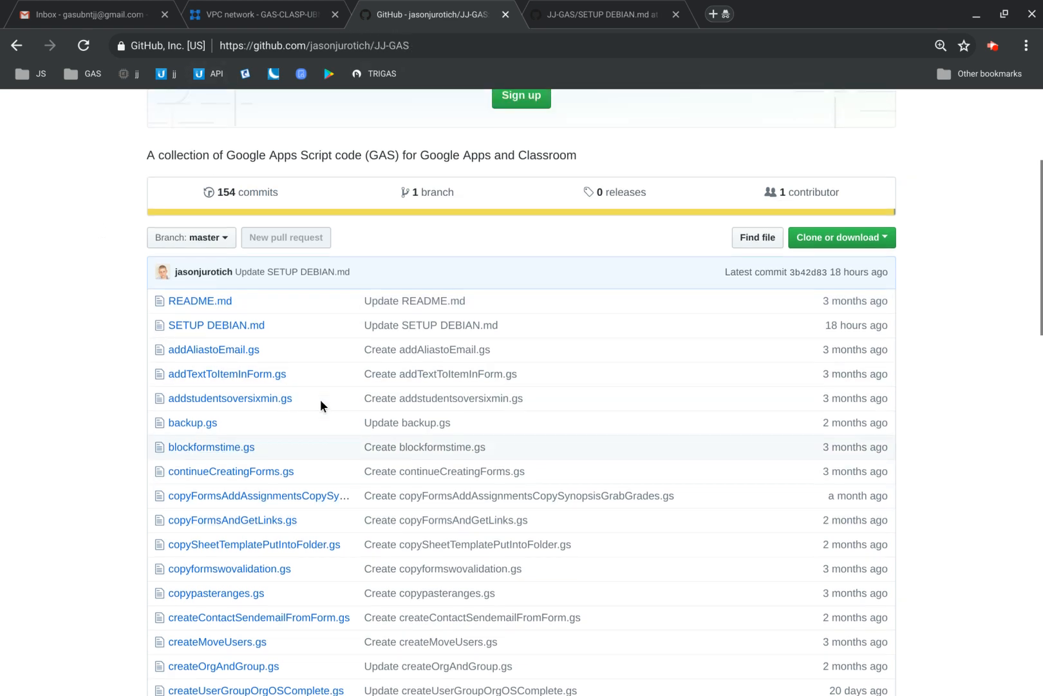
scroll(320, 399, "down", 8)
scroll(321, 399, "up", 4)
scroll(320, 399, "up", 1)
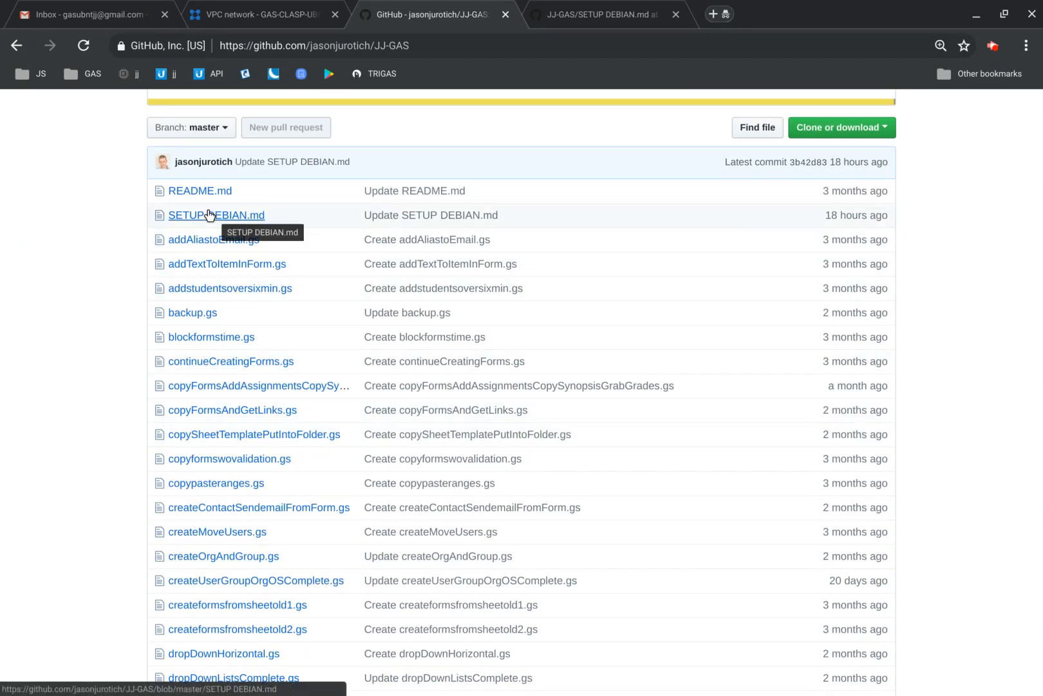
Step: View the already opened SETUP DEBIAN.md file and highlight the UDP and TCP ports listed for the firewall
left_click(584, 21)
scroll(470, 359, "up", 2)
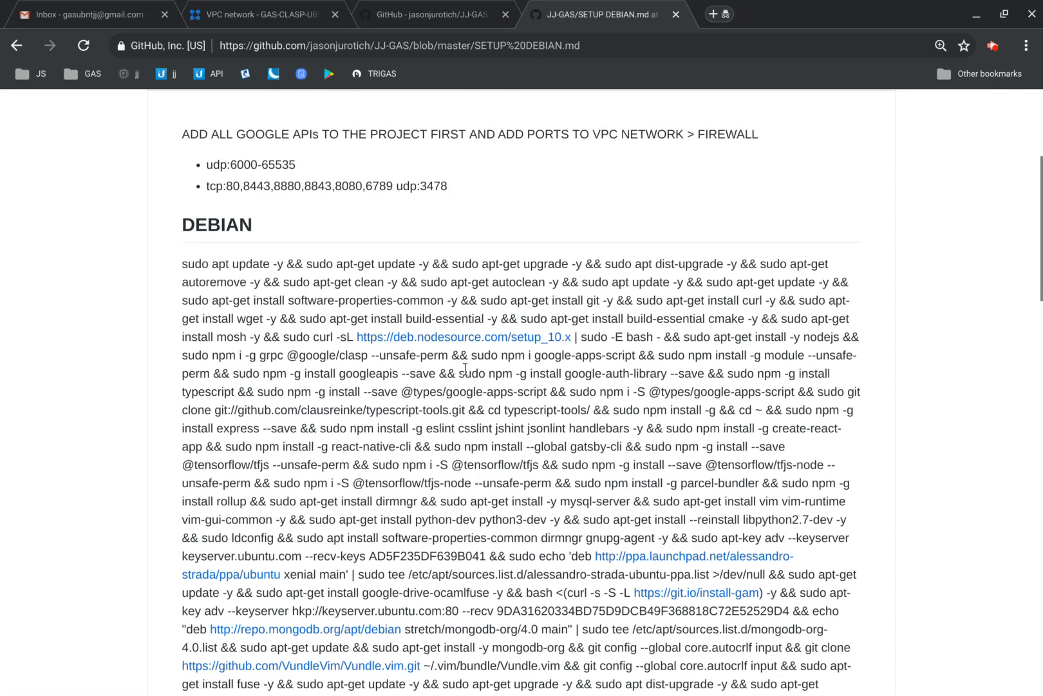
scroll(316, 409, "up", 3)
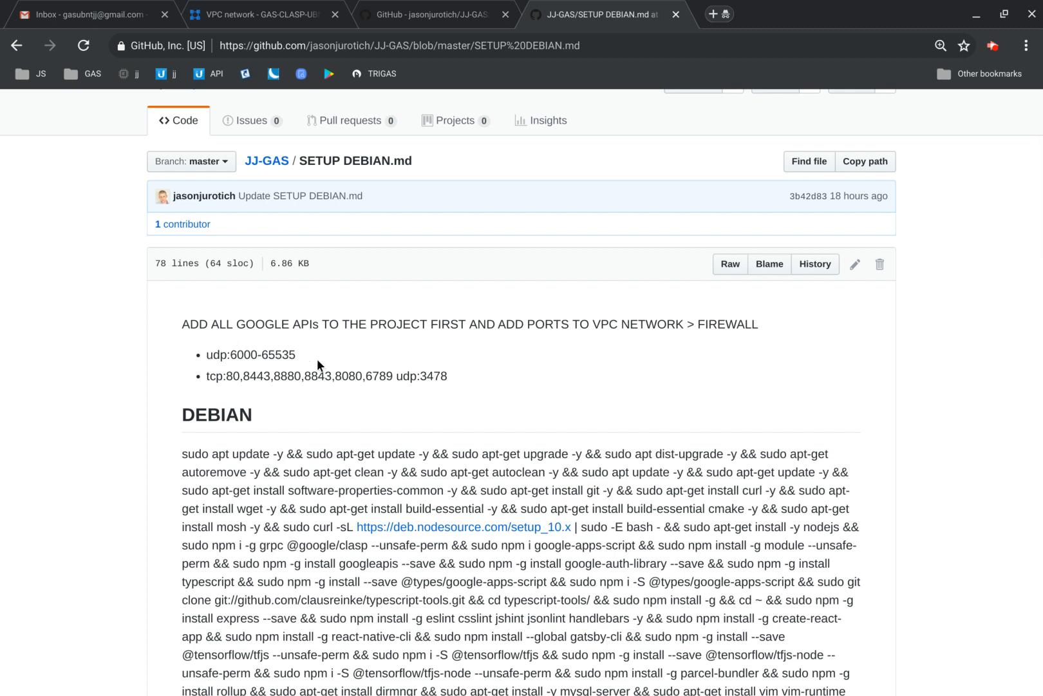
left_click_drag(449, 376, 206, 355)
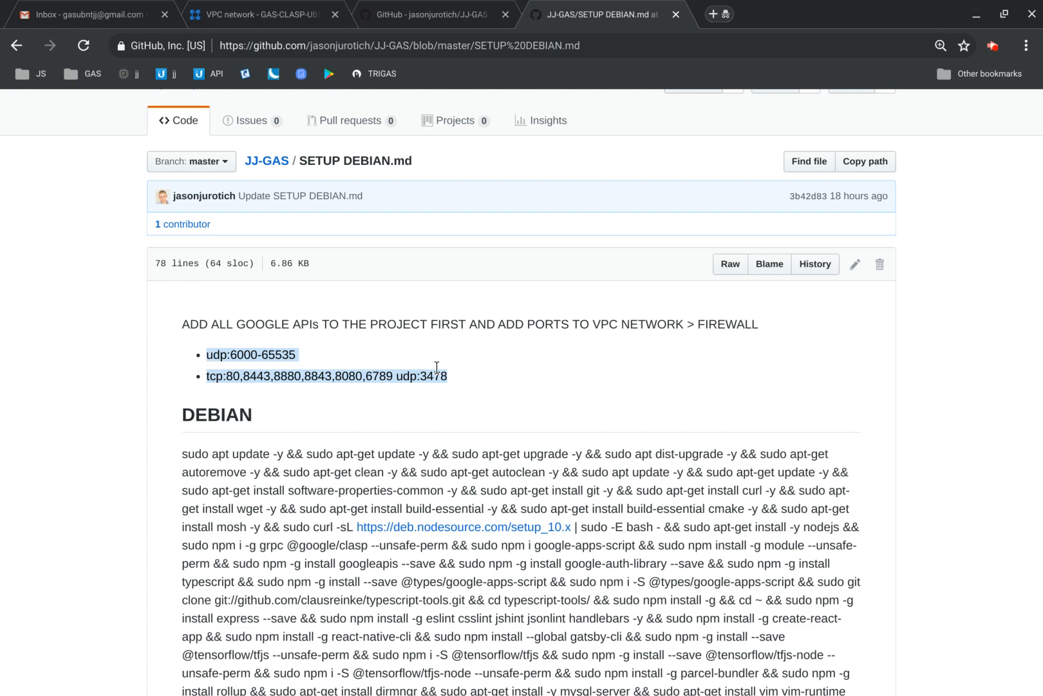
Step: Return to the VPC firewall rules in Google Cloud Platform and start a new rule named ubnt
left_click(276, 14)
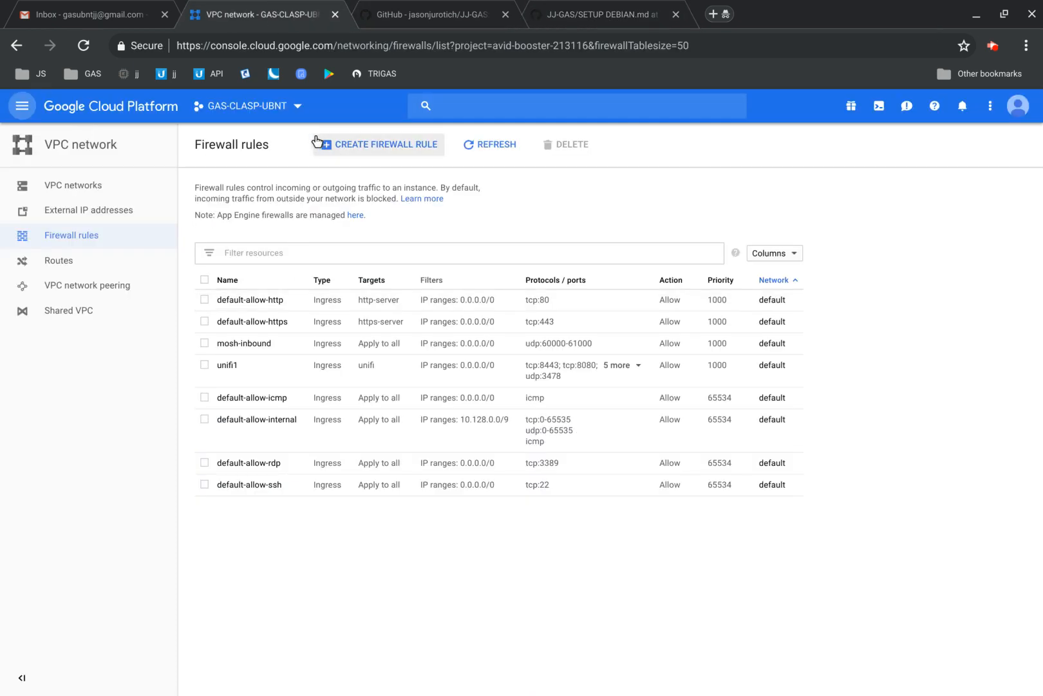
left_click(355, 144)
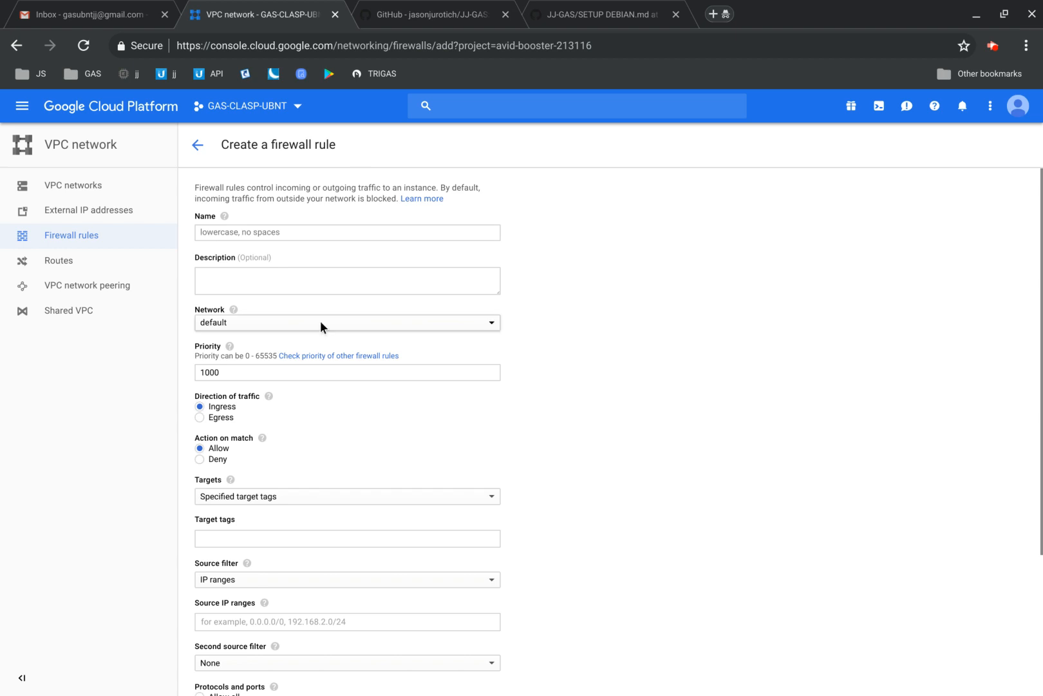
left_click(225, 225)
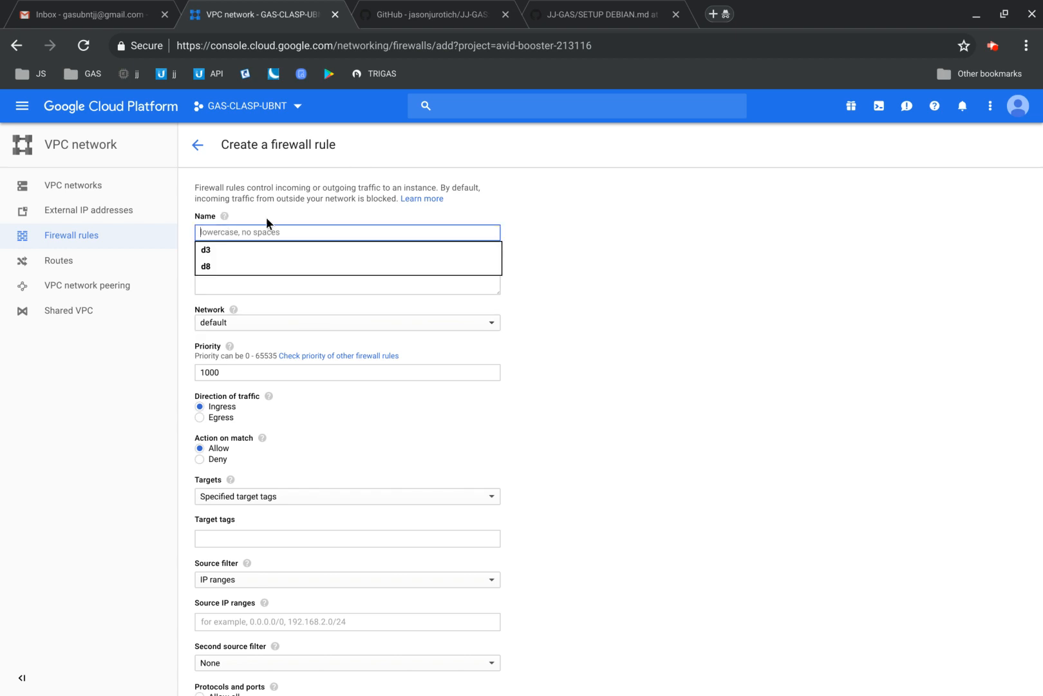
type("ubnt")
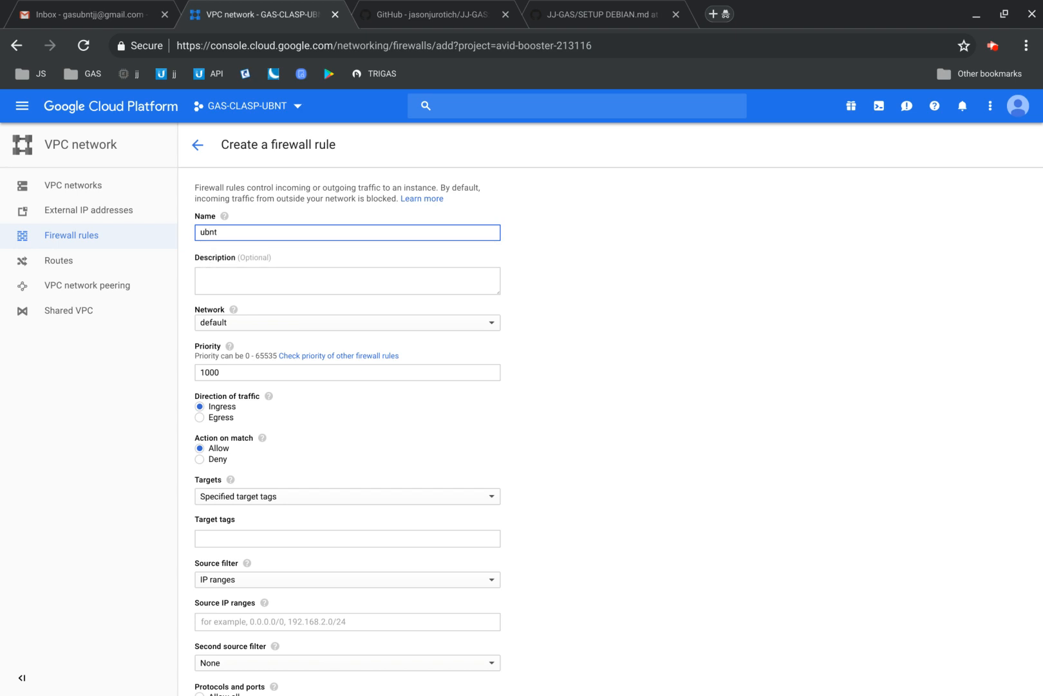
left_click(559, 384)
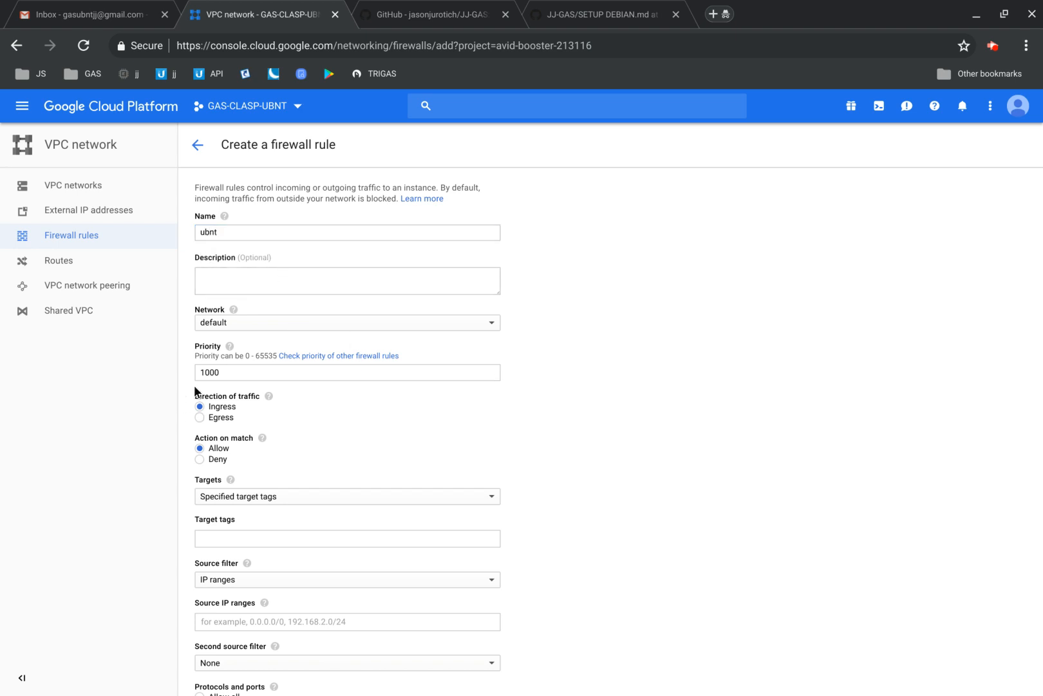
Step: Set the new ubnt rule's targets to All instances in the network
scroll(482, 369, "down", 3)
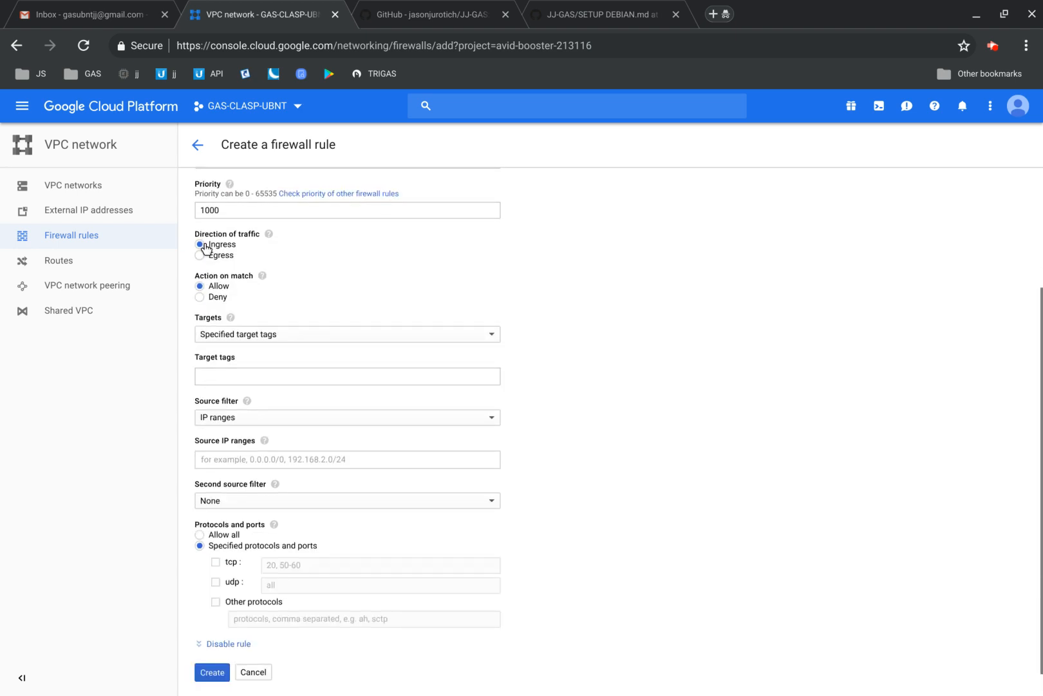
left_click(303, 334)
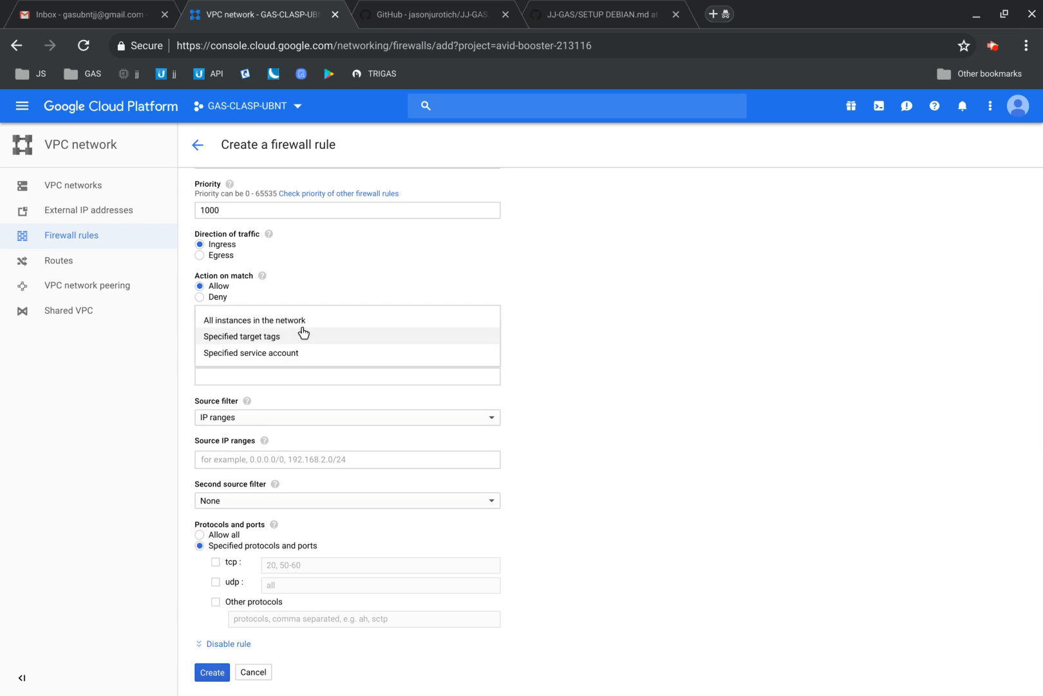
left_click(293, 319)
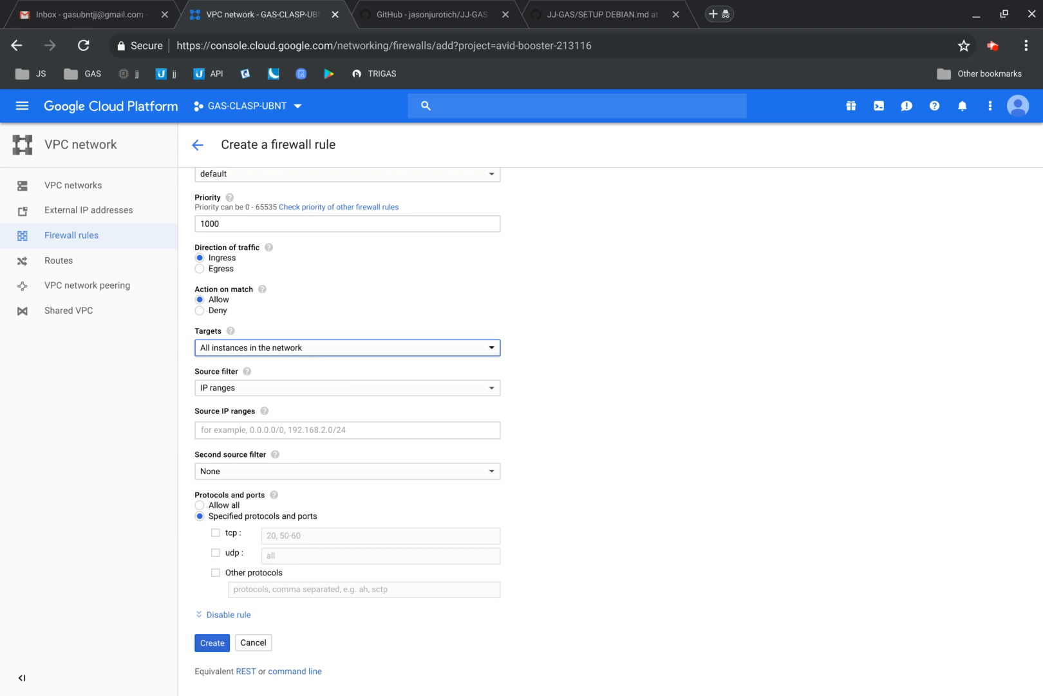
left_click(293, 348)
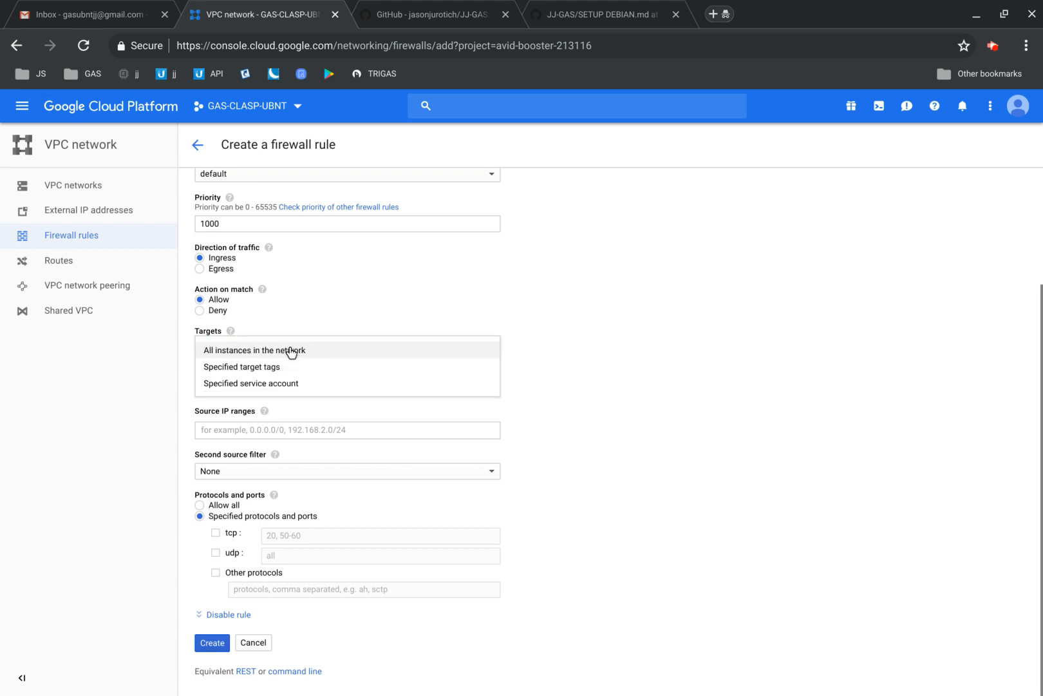
left_click(360, 318)
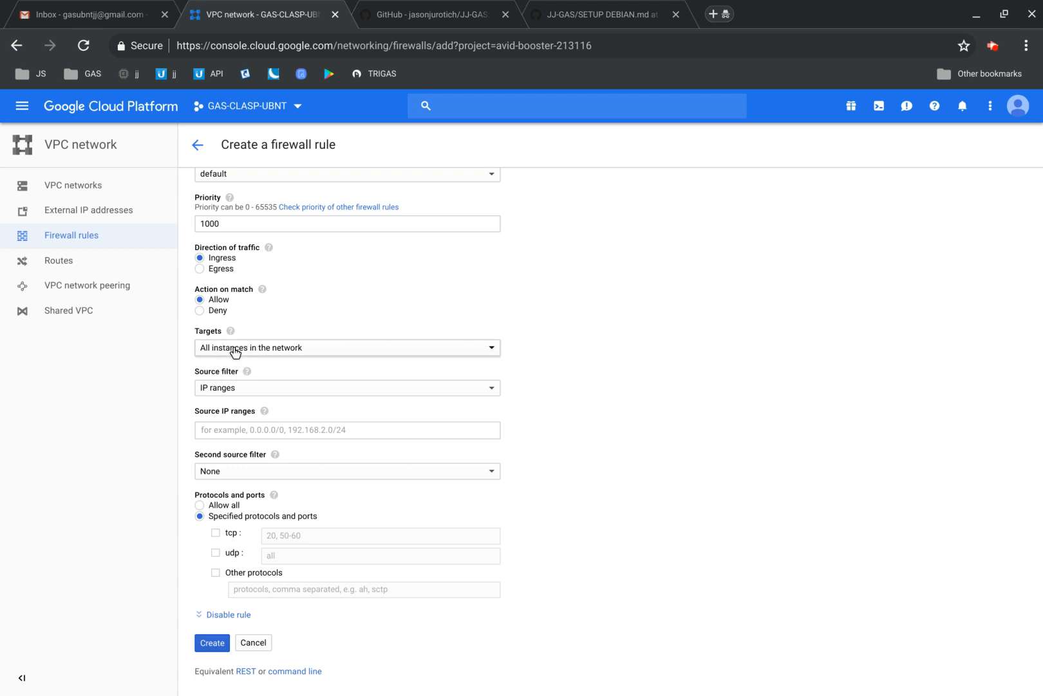
left_click(277, 351)
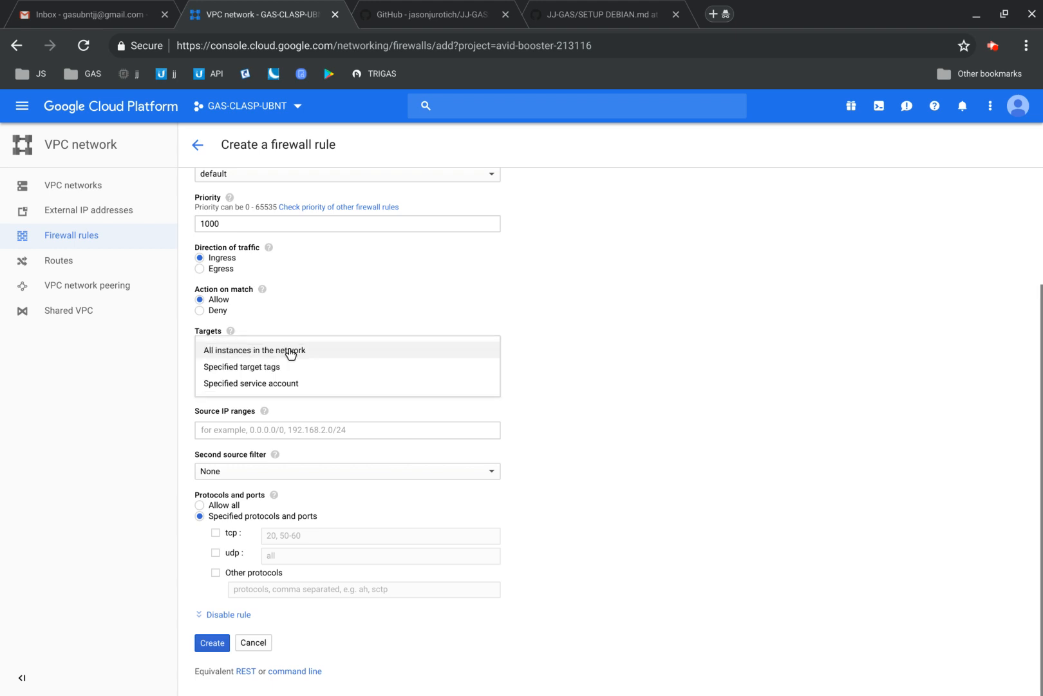
left_click(554, 377)
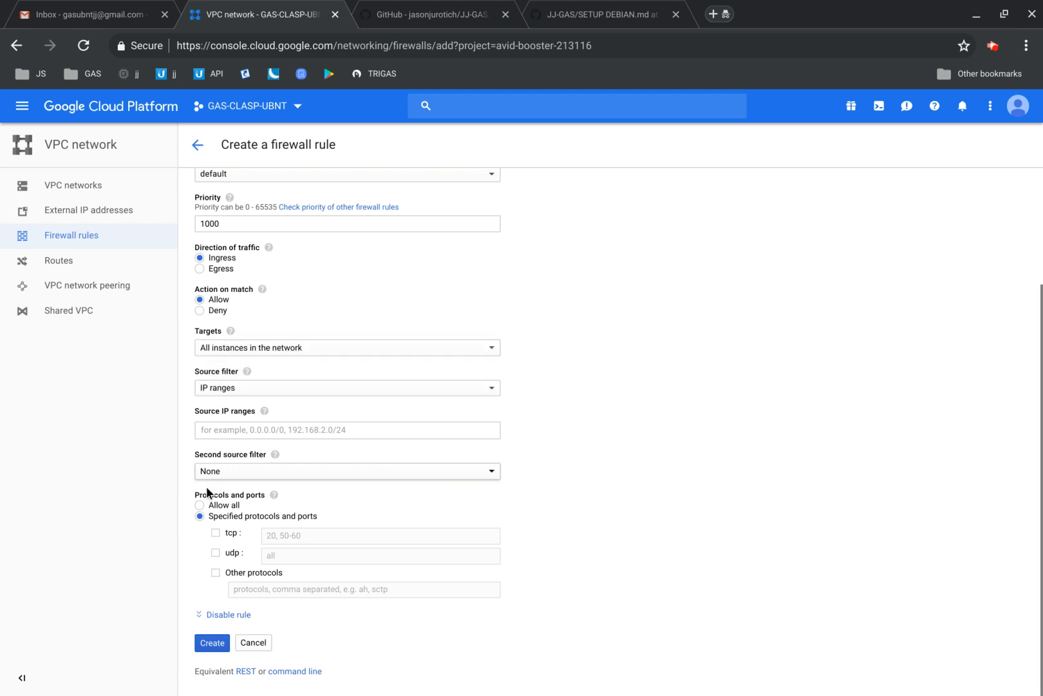
Step: Enter 0.0.0.0/0 as the rule's source IP range and allow all protocols and ports
left_click(218, 421)
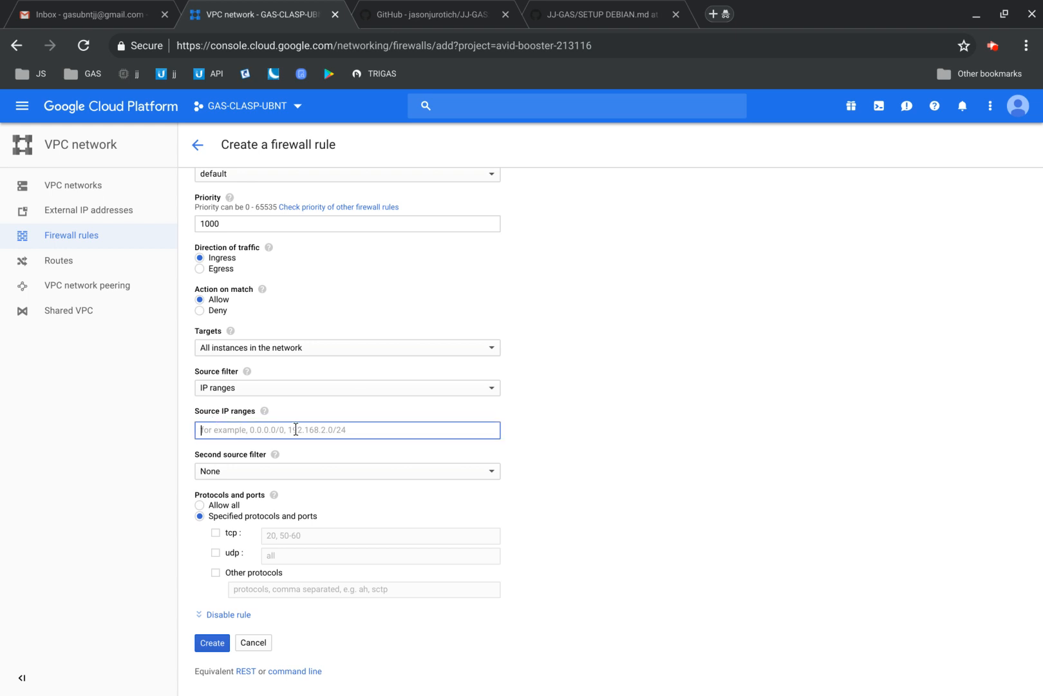
type("0.")
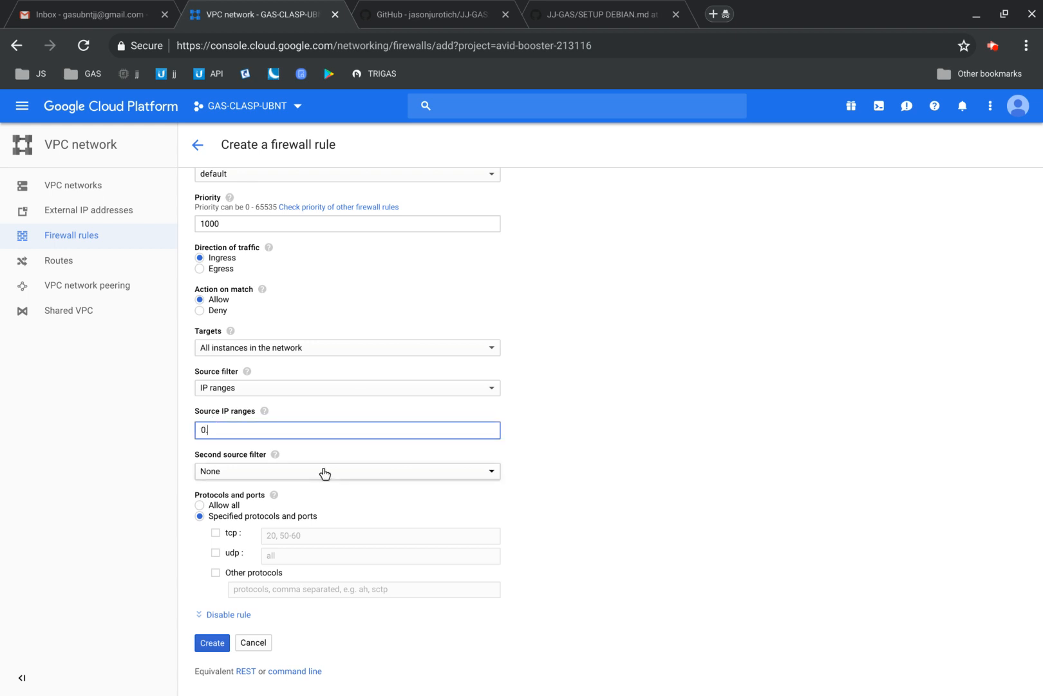
type("0.0.0/0")
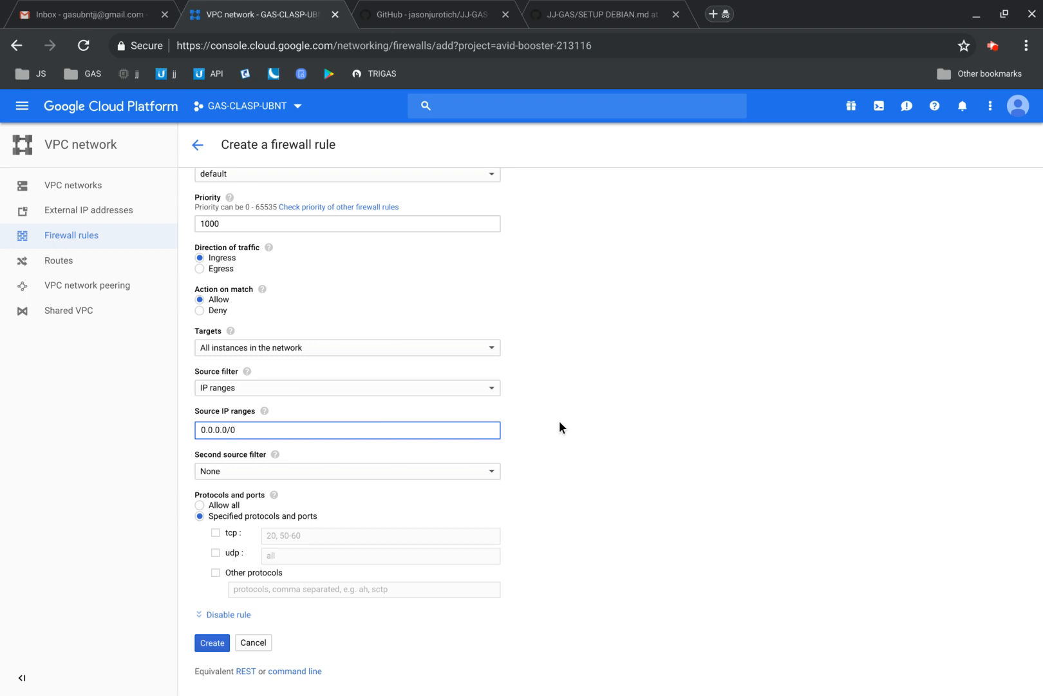
left_click(468, 507)
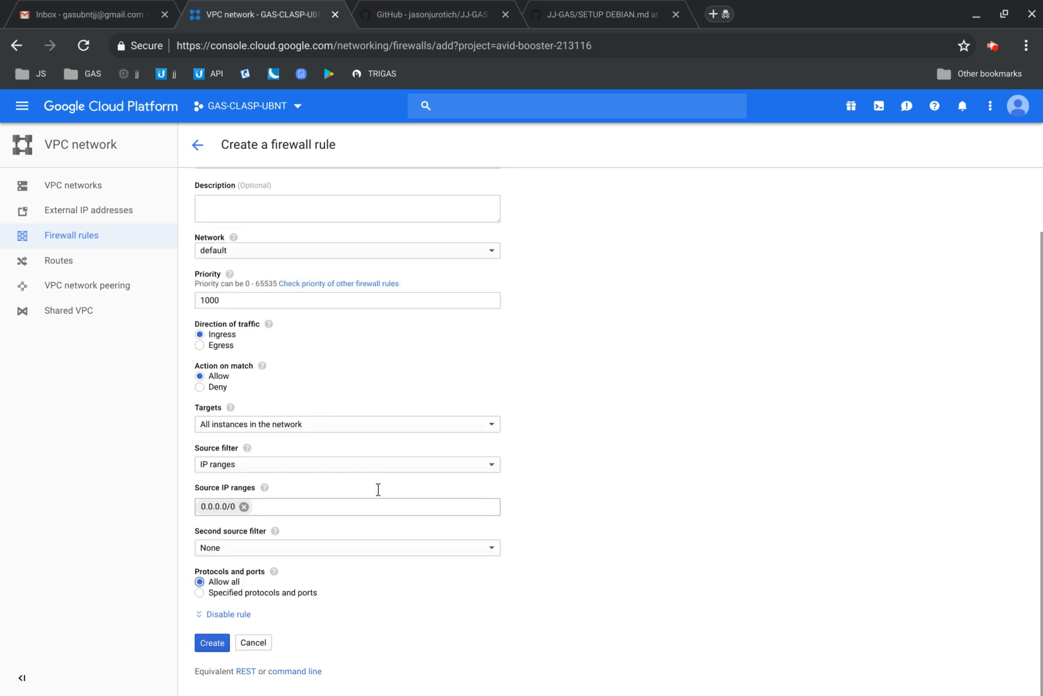
Step: Check the second source filter options, keep None, and switch the rule to specified protocols and ports
left_click(299, 547)
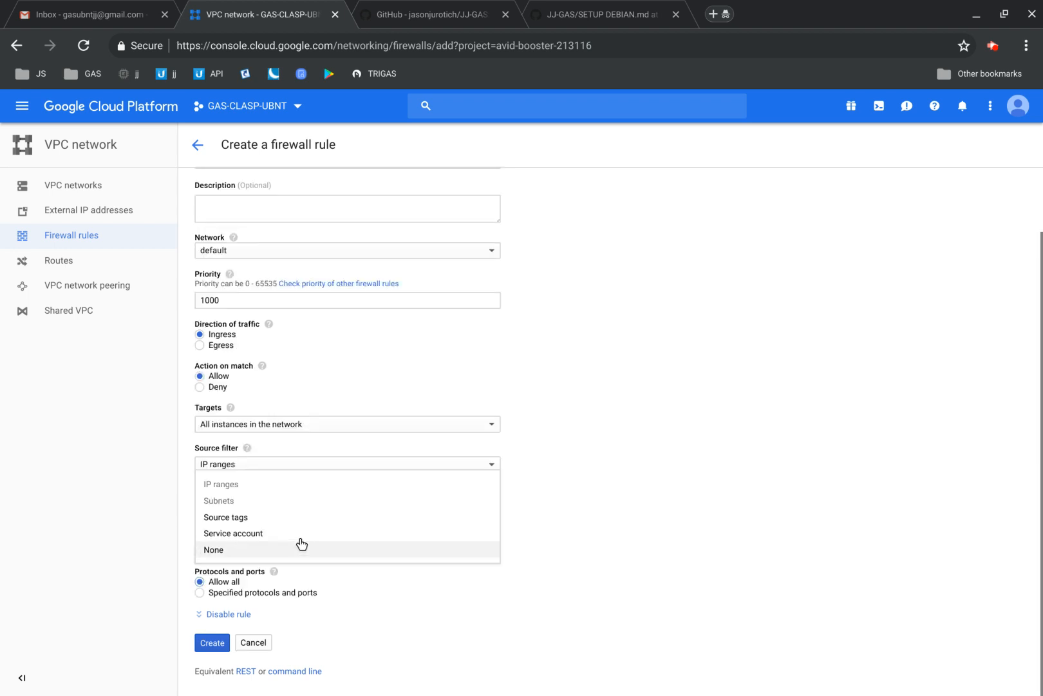
left_click(605, 524)
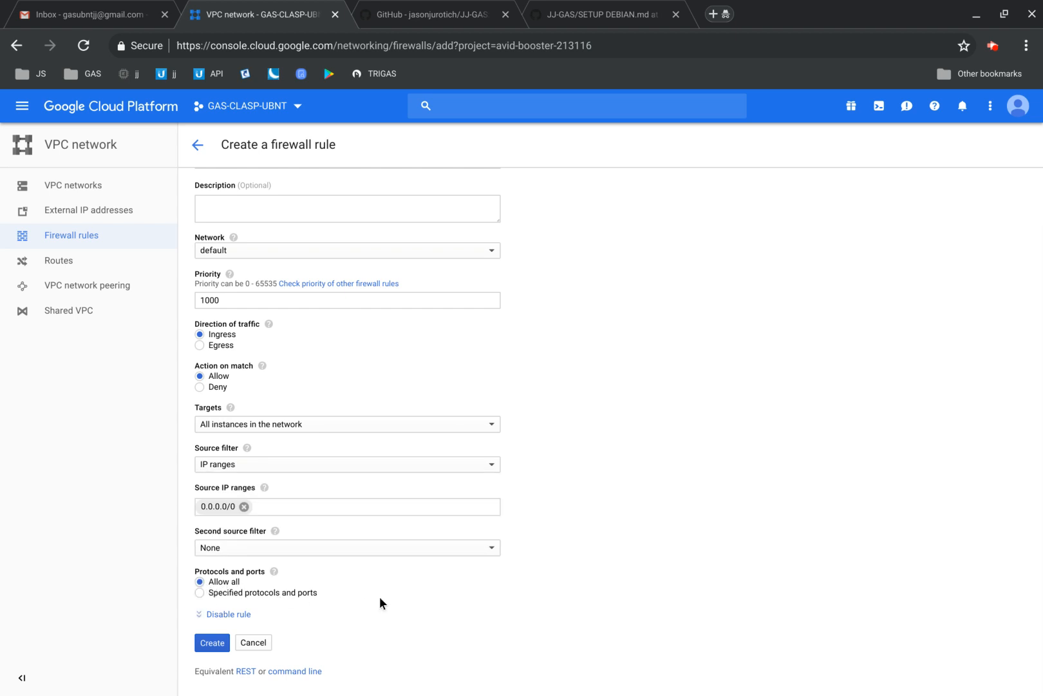
left_click(214, 549)
left_click(615, 540)
left_click(198, 593)
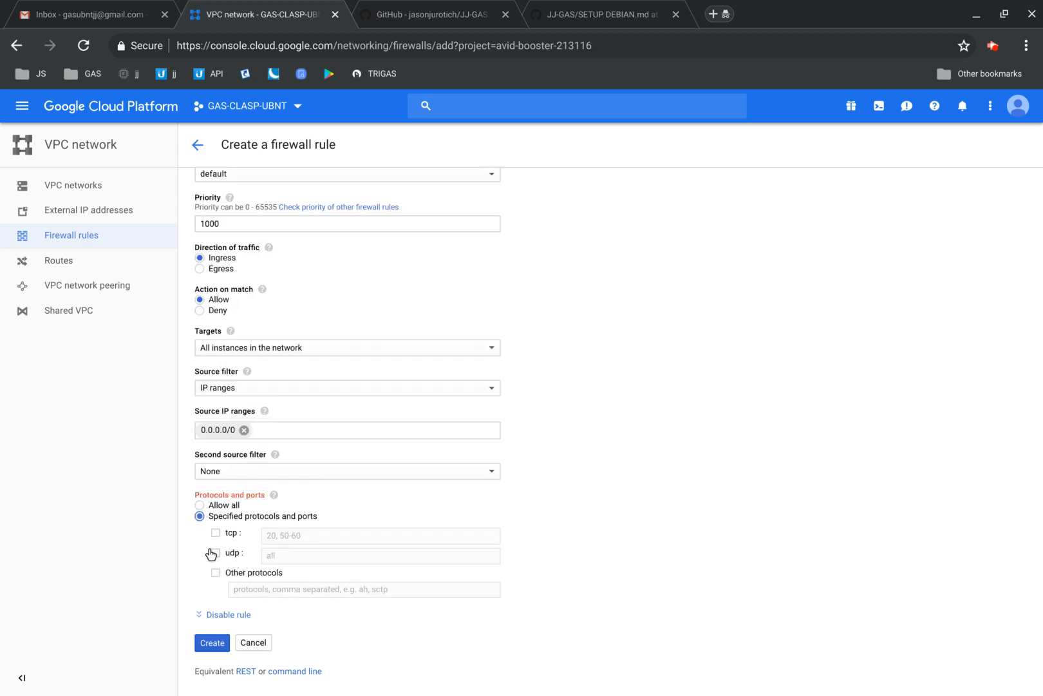
Step: Copy the port range 6000-65535 from SETUP DEBIAN.md on GitHub and enter it as the rule's UDP ports in Google Cloud Platform
left_click(570, 7)
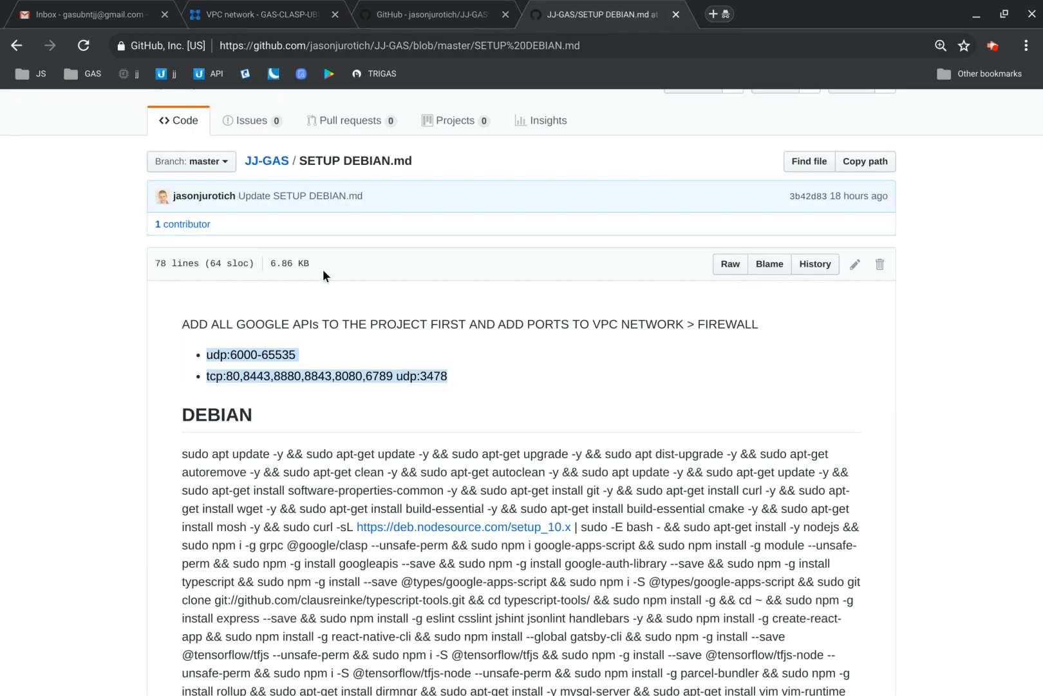
left_click(284, 343)
left_click_drag(295, 354, 231, 354)
key("ctrl+c")
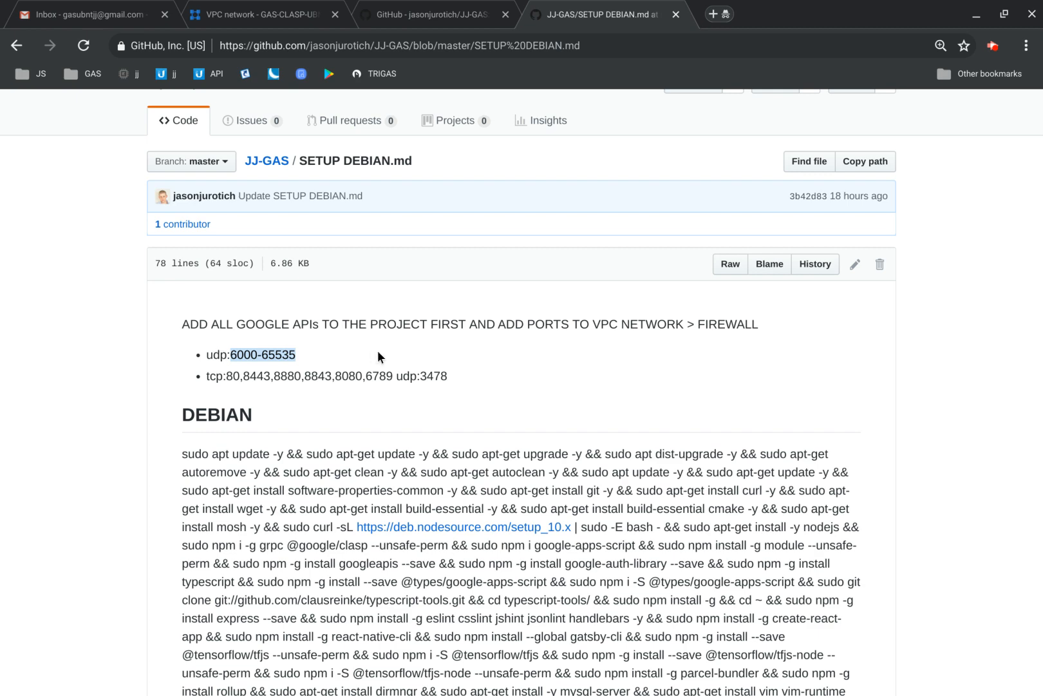
left_click(287, 14)
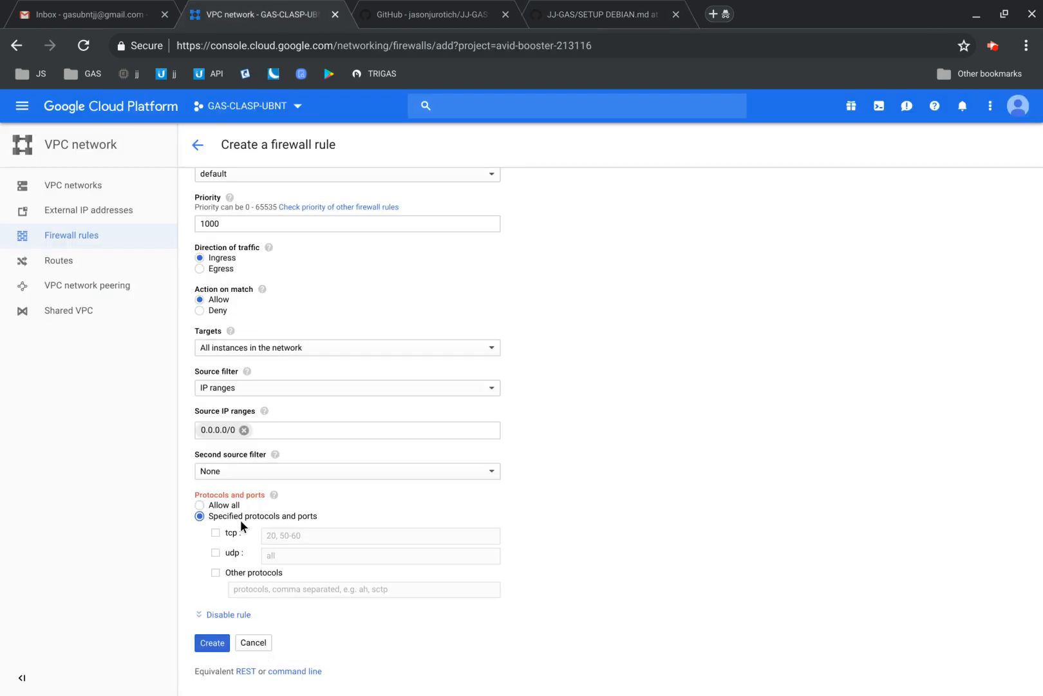
left_click(216, 552)
left_click(283, 552)
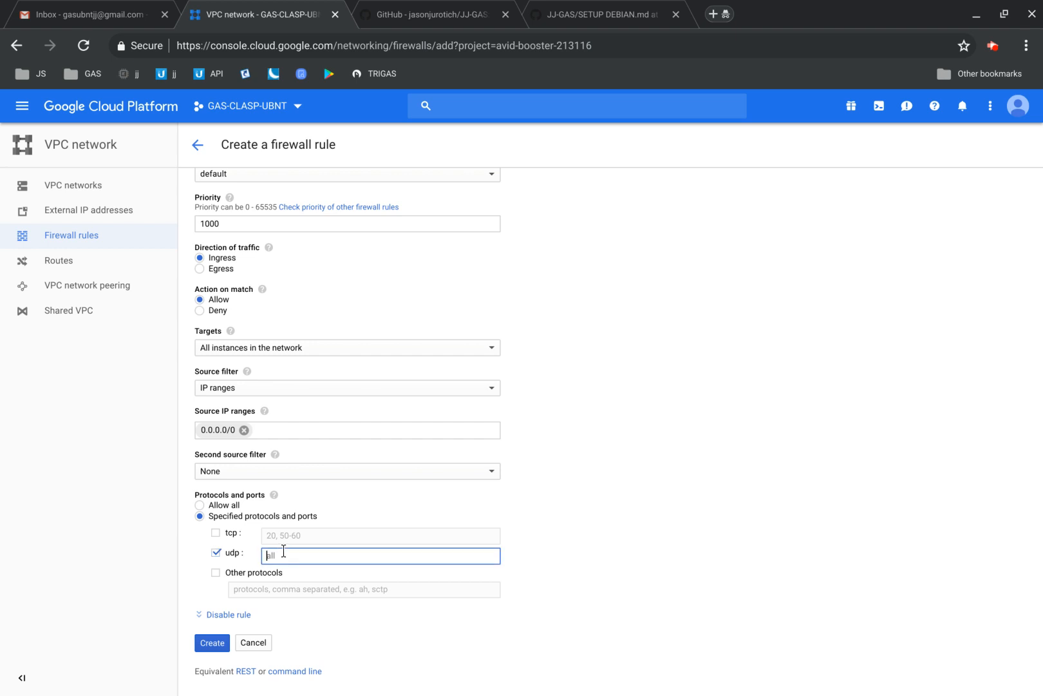
key("ctrl+v")
Step: Copy ports 80,8443,8880,8843,8080,6789 from SETUP DEBIAN.md on GitHub and enter them as the rule's TCP ports in Google Cloud Platform
left_click(658, 7)
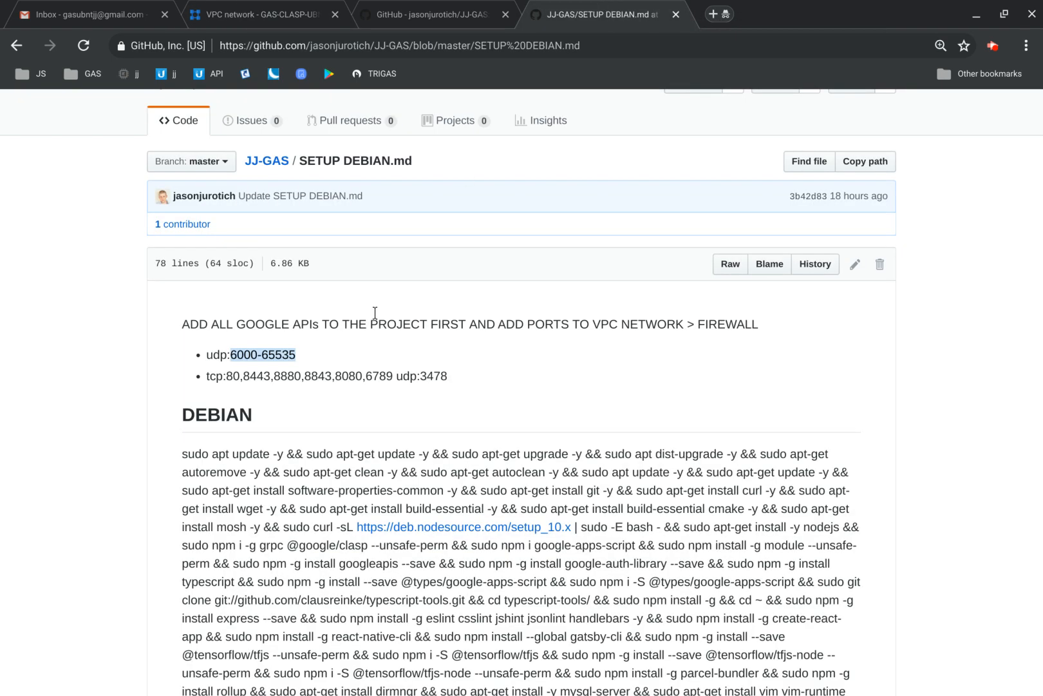
left_click_drag(448, 375, 332, 366)
left_click(356, 404)
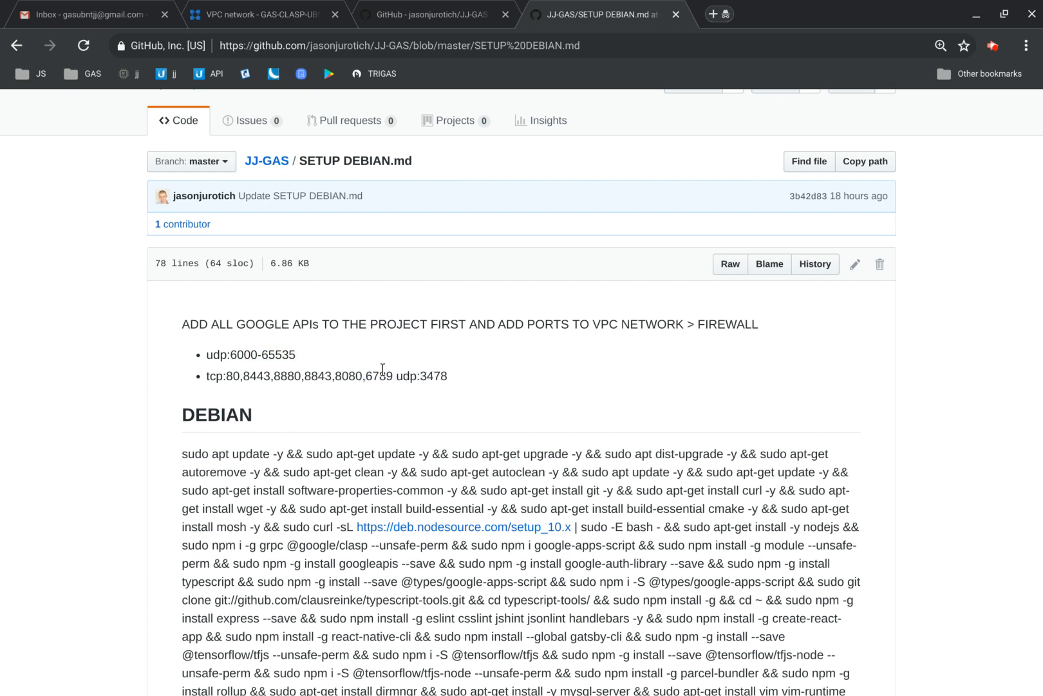
left_click_drag(392, 375, 226, 375)
key("ctrl+c")
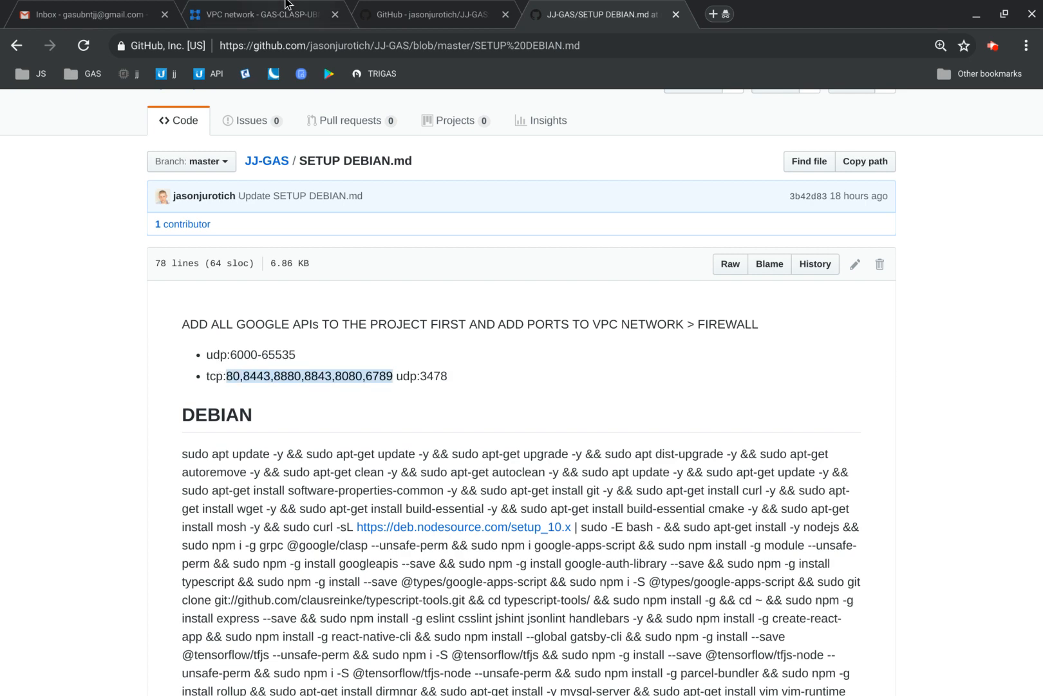
key("ctrl+2")
left_click(215, 533)
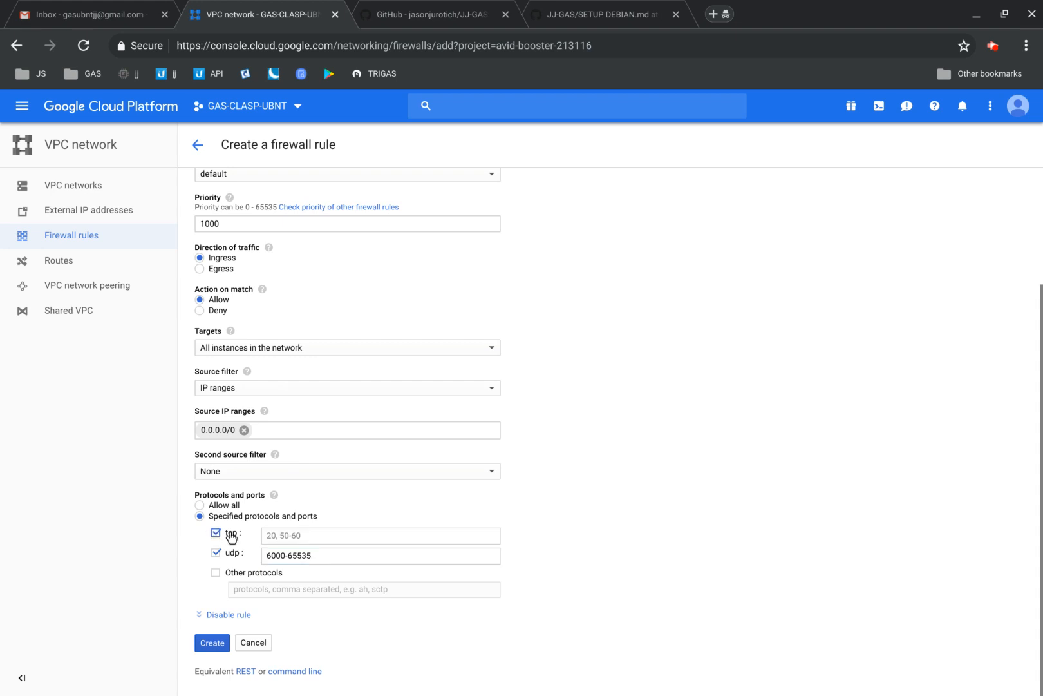
key("ctrl+v")
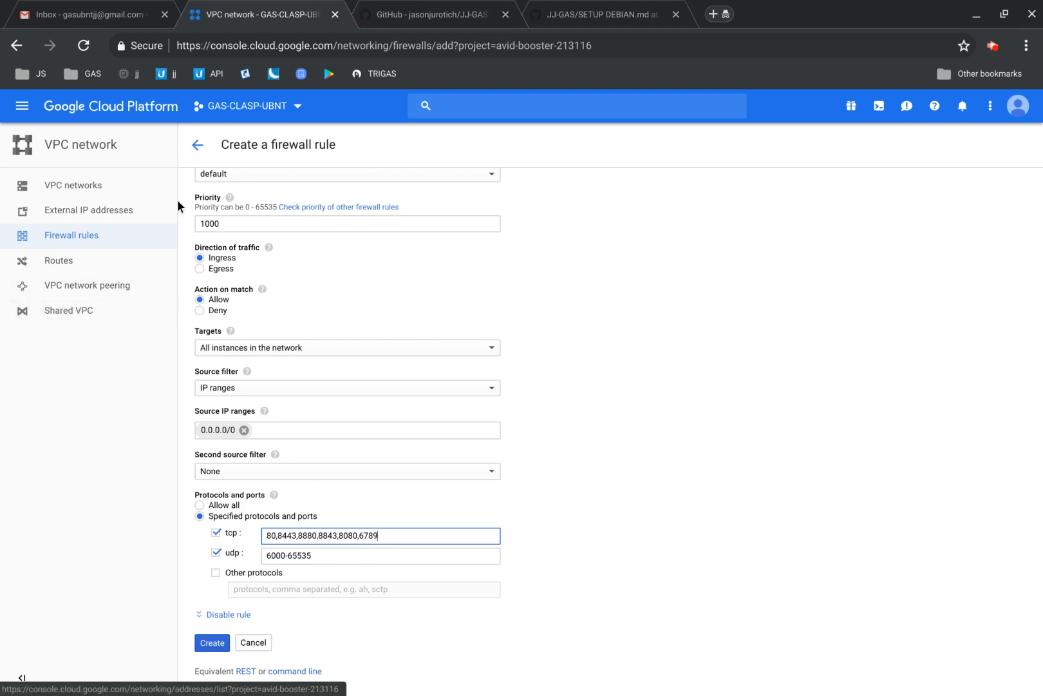
Step: Discard the new ubnt rule, view the editable settings of the mosh-inbound rule, and return to the rule list
left_click(191, 144)
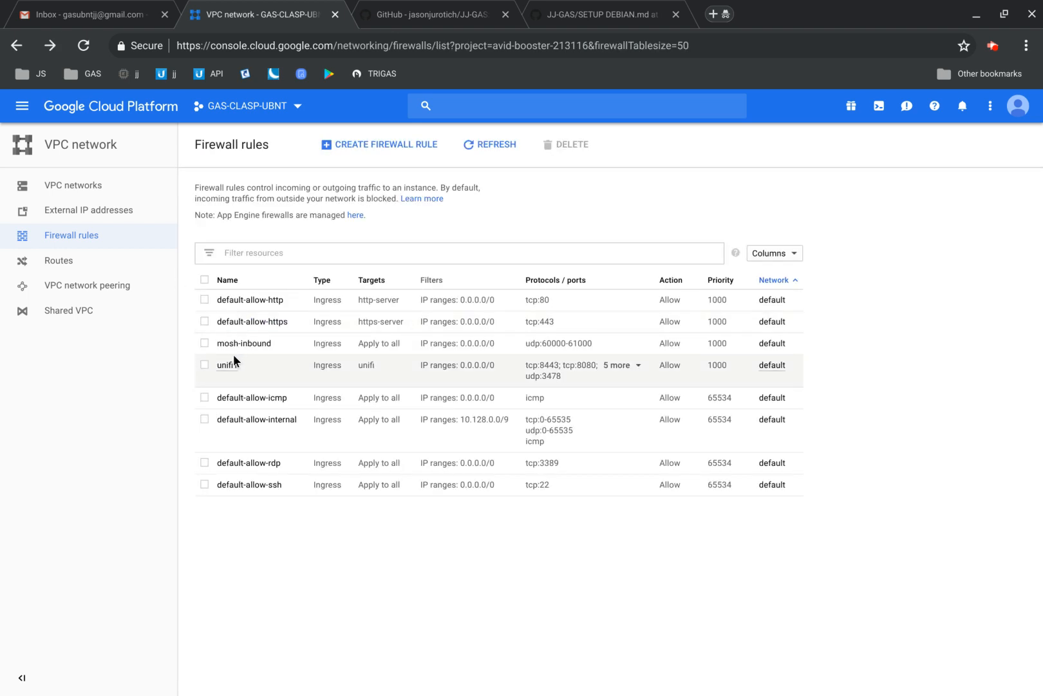
left_click(211, 344)
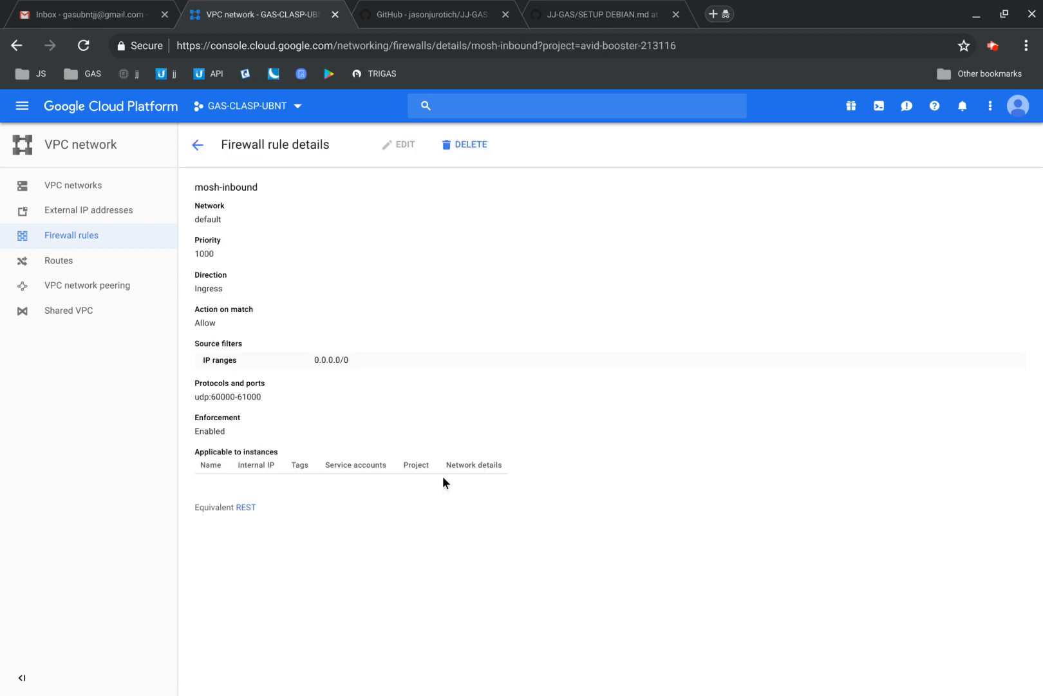
left_click(399, 143)
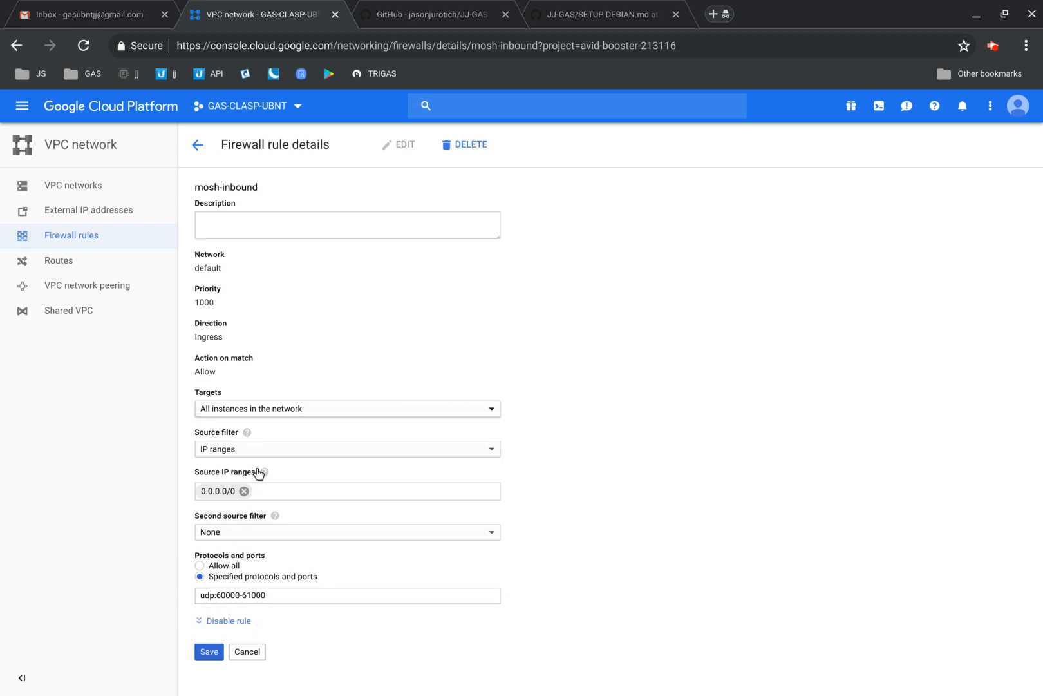
left_click(197, 144)
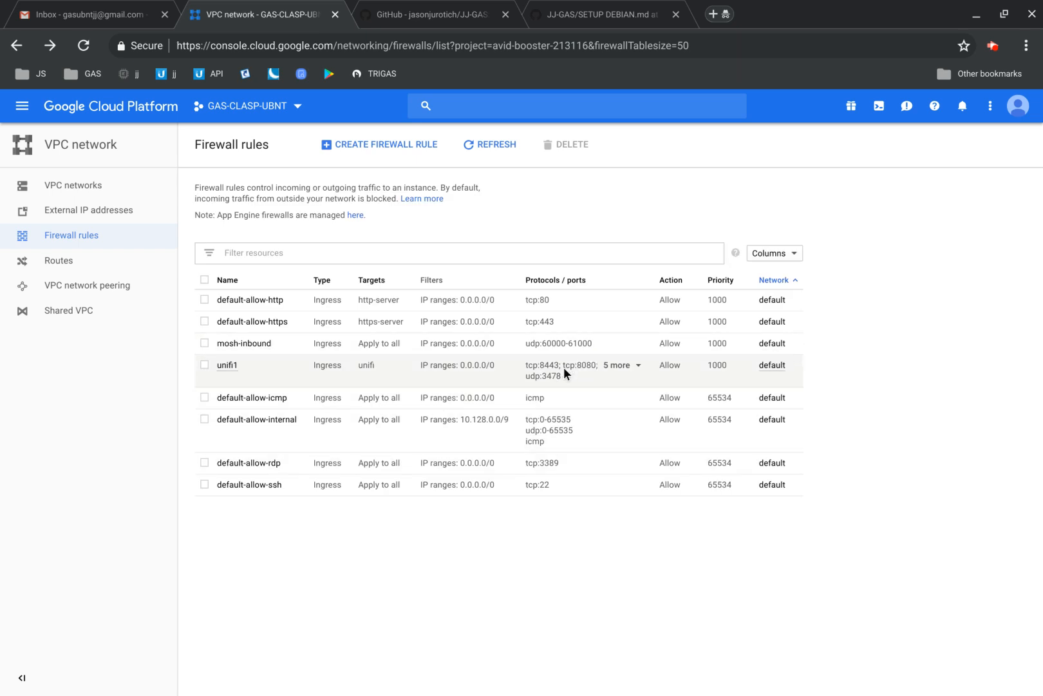
Step: Switch to SETUP DEBIAN.md on GitHub and highlight the start and end ports of the listed UDP range
left_click(430, 9)
left_click(548, 11)
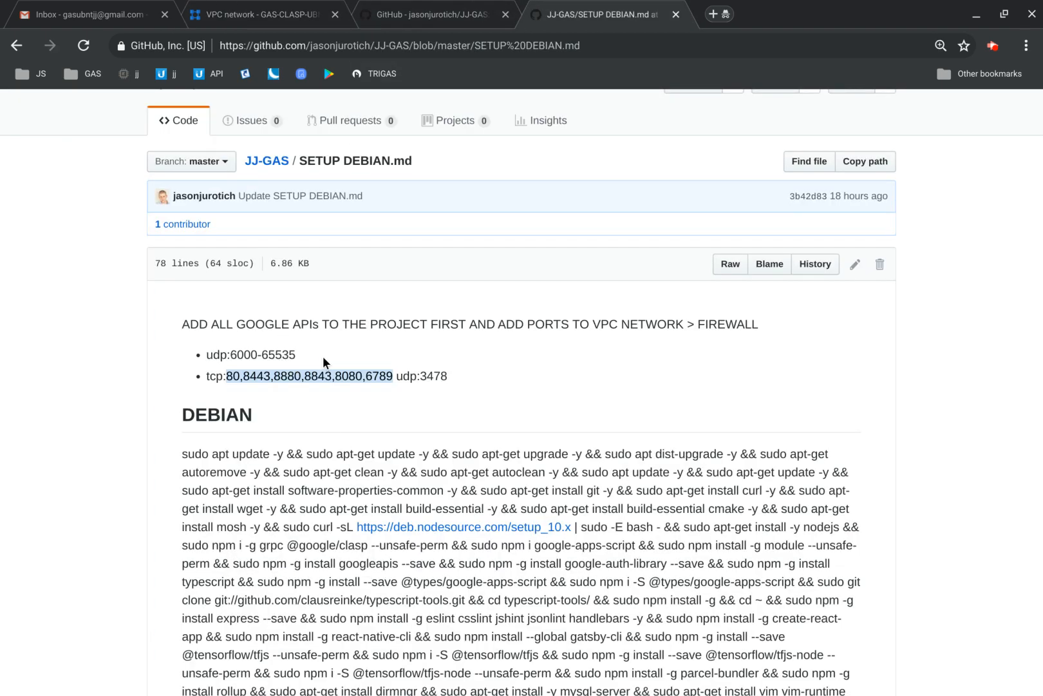
double_click(248, 343)
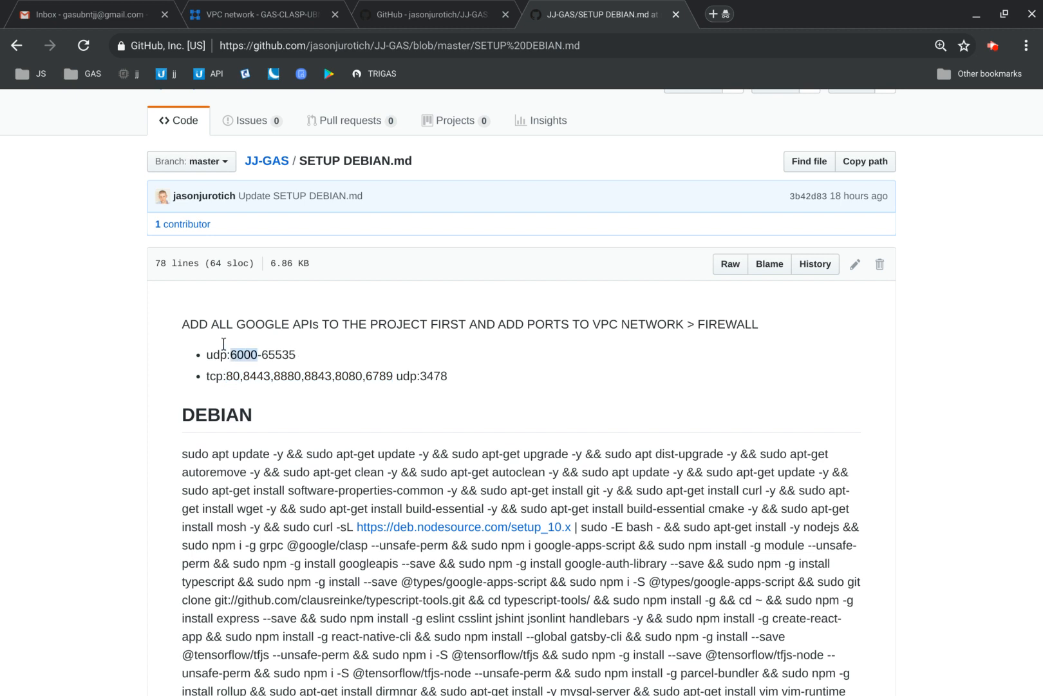
left_click(293, 351)
double_click(293, 351)
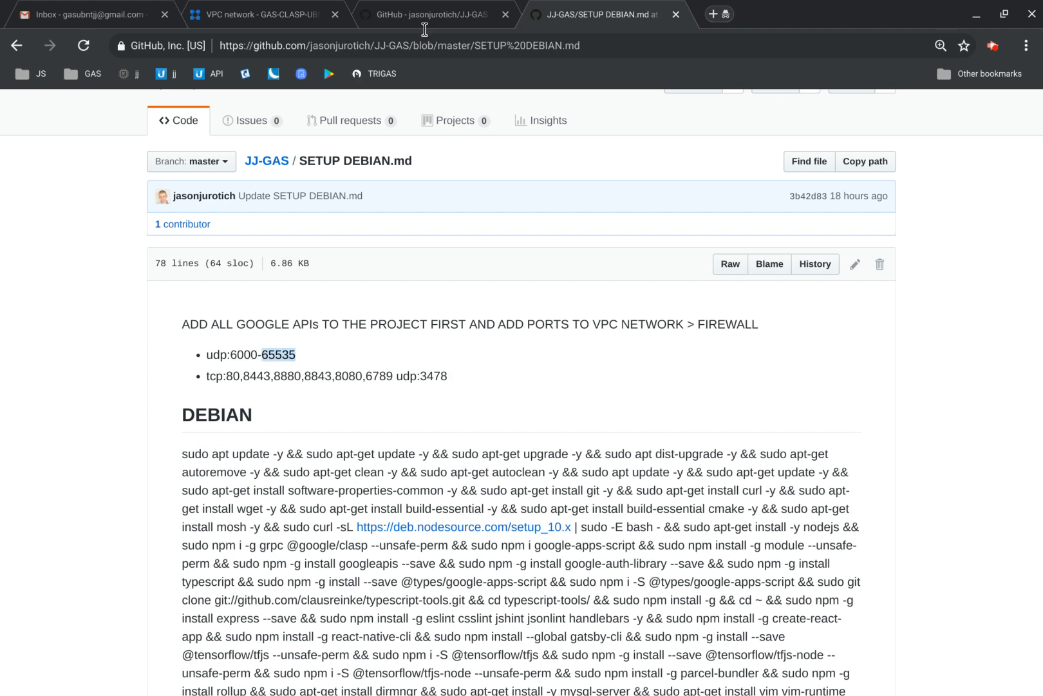
Step: Switch to Google Cloud Platform and open the details of the mosh-inbound firewall rule
left_click(299, 14)
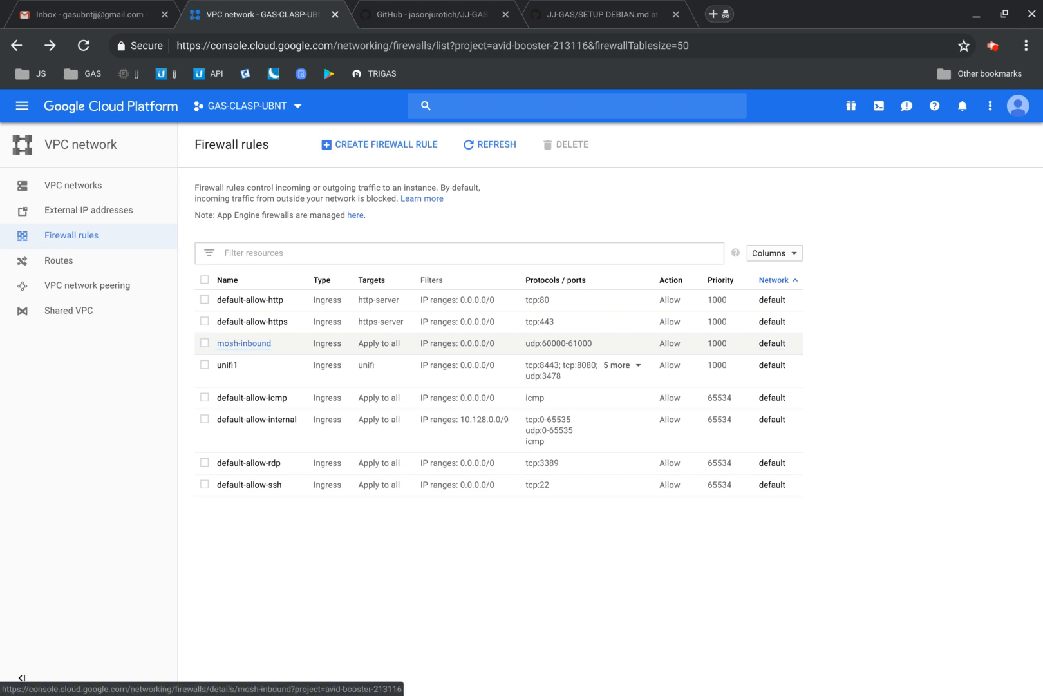
left_click(233, 342)
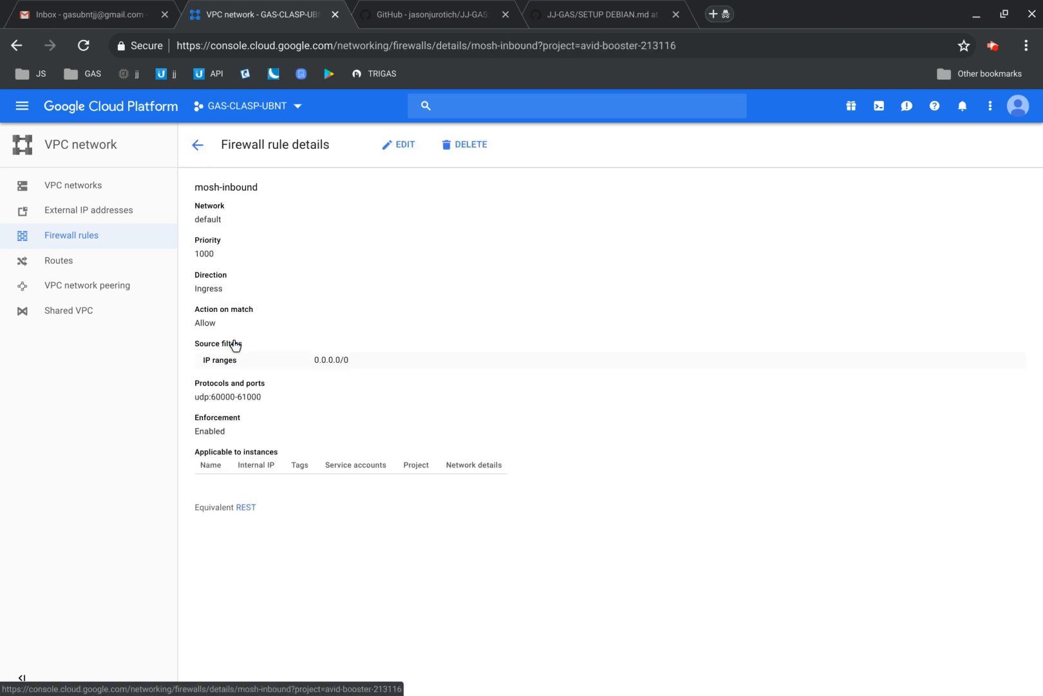
left_click(401, 141)
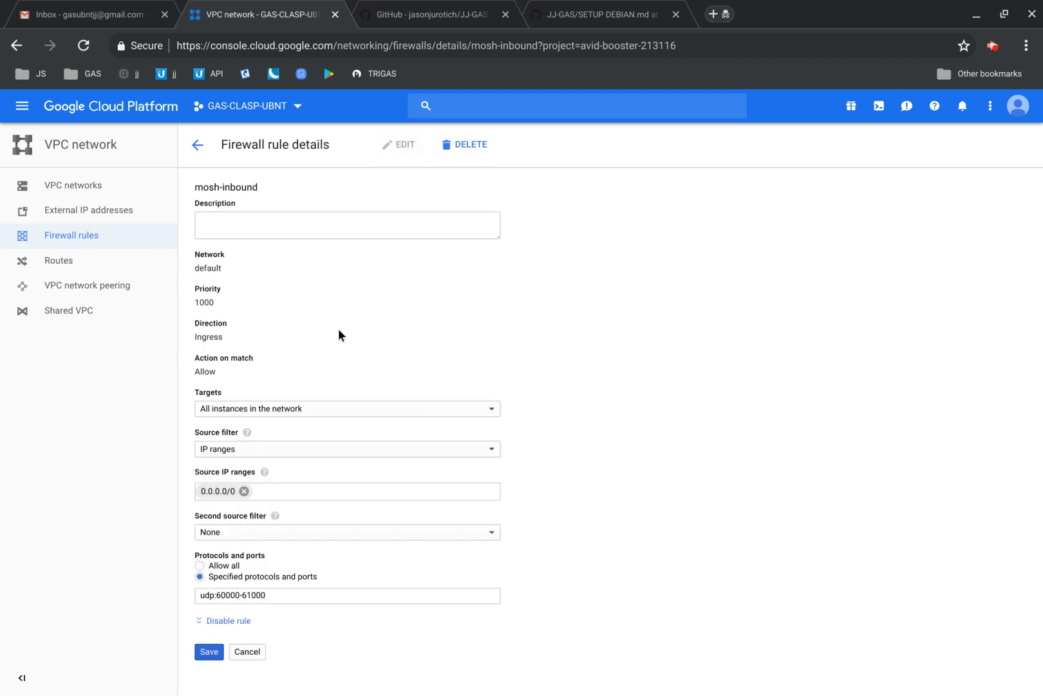
left_click(252, 593)
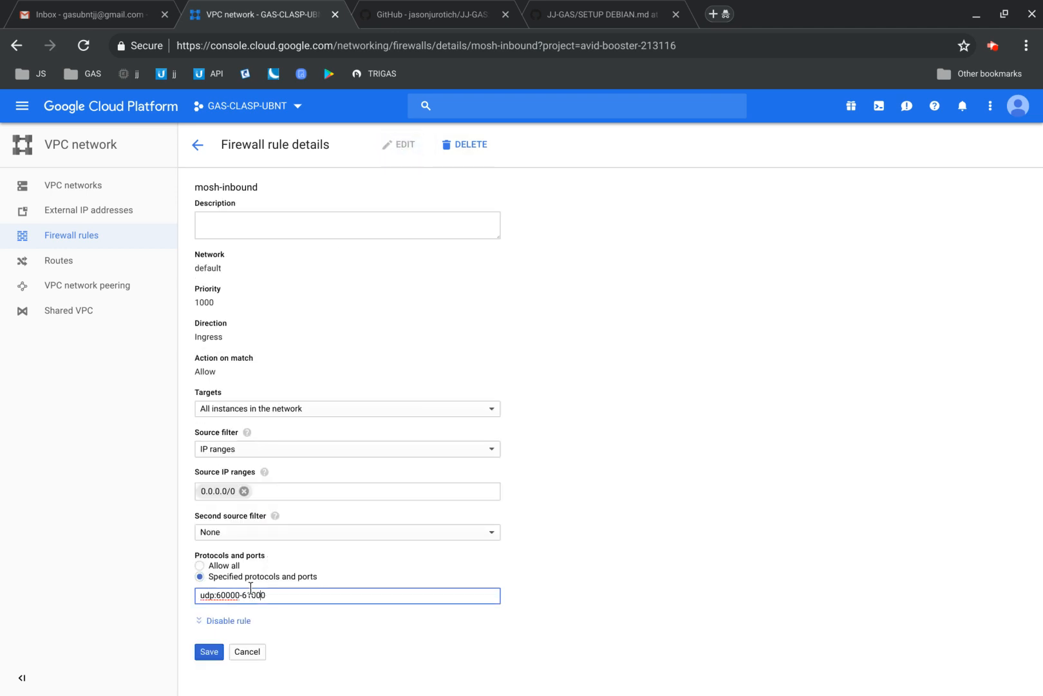
key("ctrl+shift+Left")
key("ctrl+shift+Left")
key("ctrl+shift+Left")
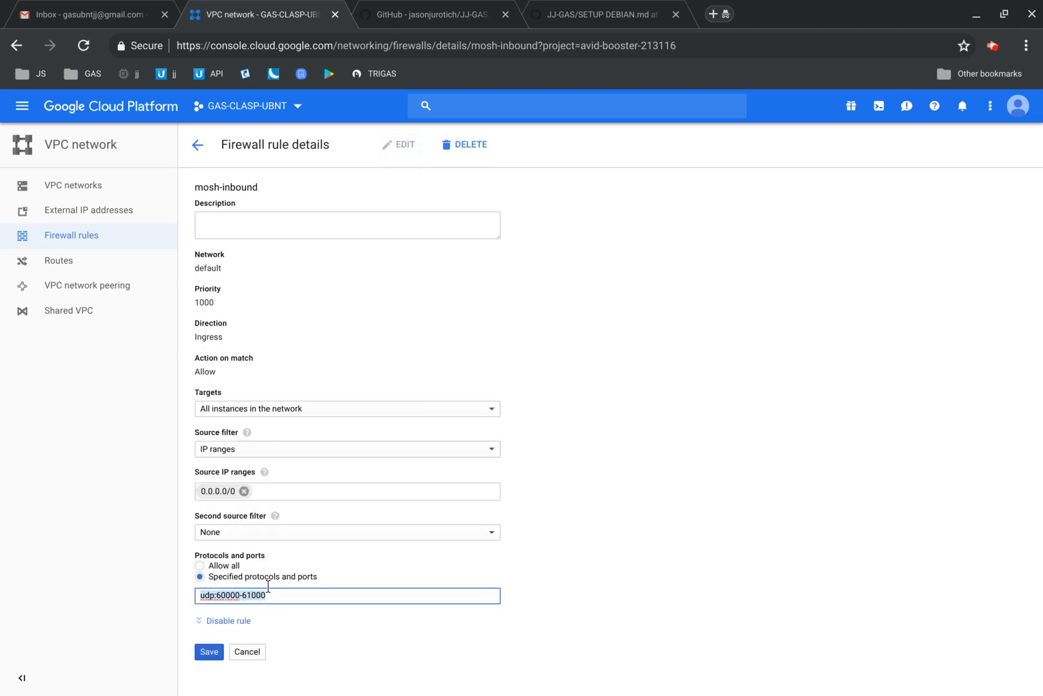
key("BackSpace")
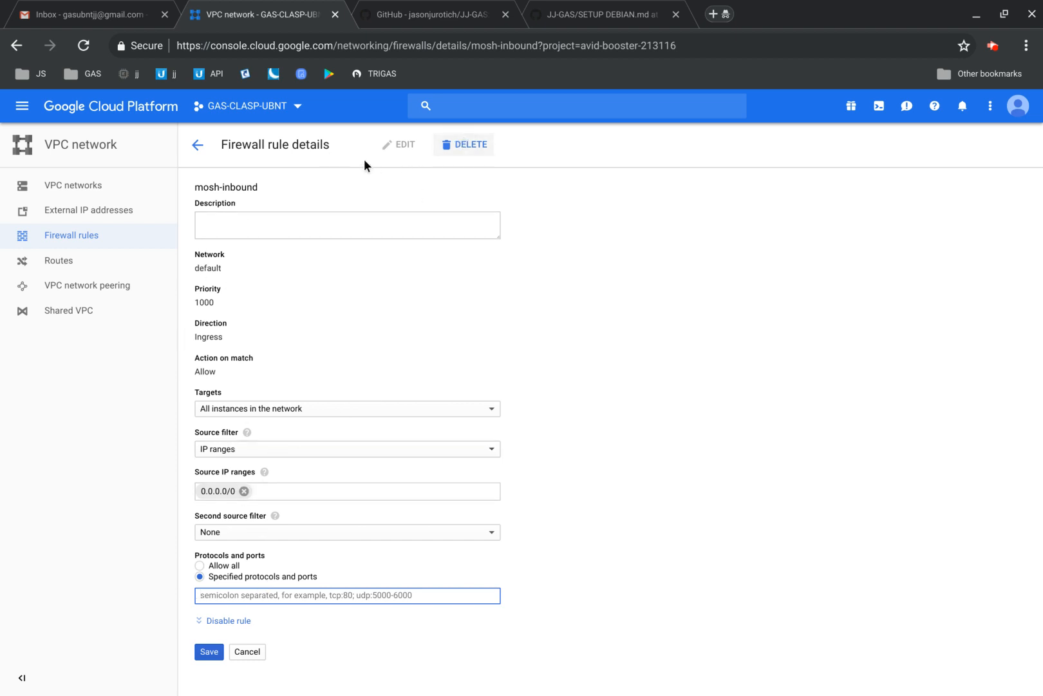
Step: Delete the mosh-inbound firewall rule and confirm its removal
left_click(458, 143)
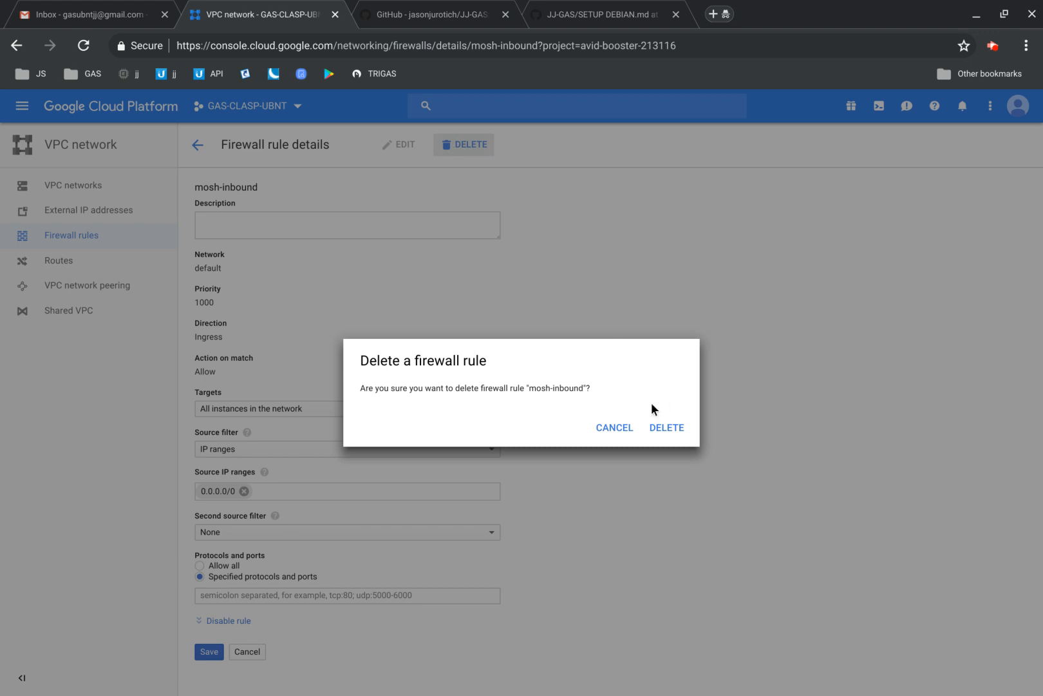
left_click(668, 427)
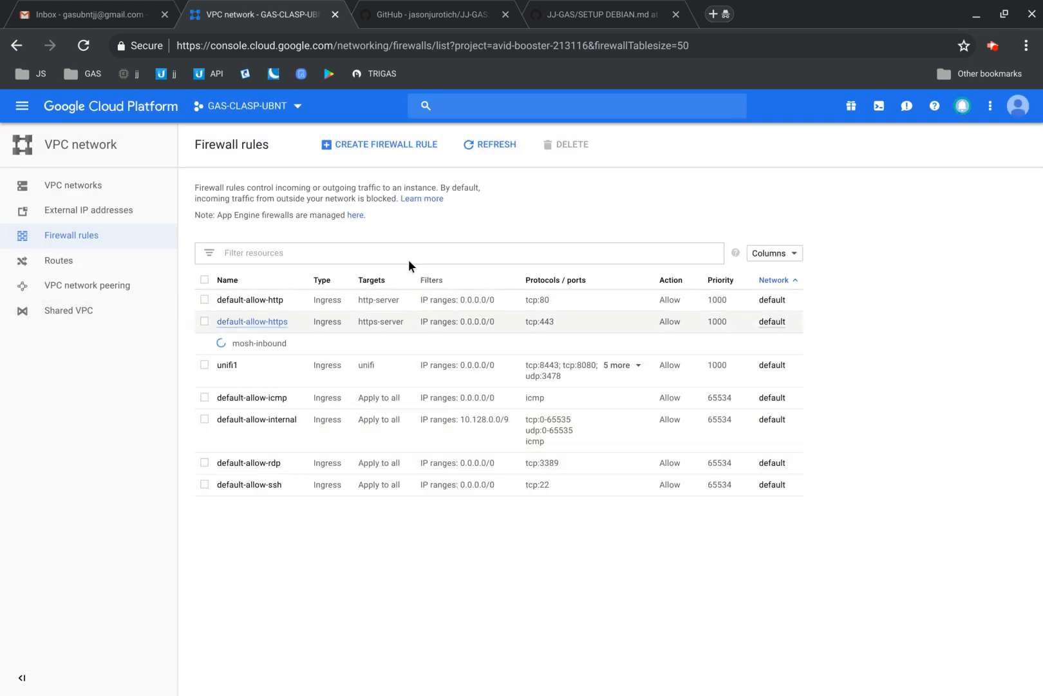
Step: Start a new firewall rule named mosh with Ingress as its direction of traffic
left_click(387, 145)
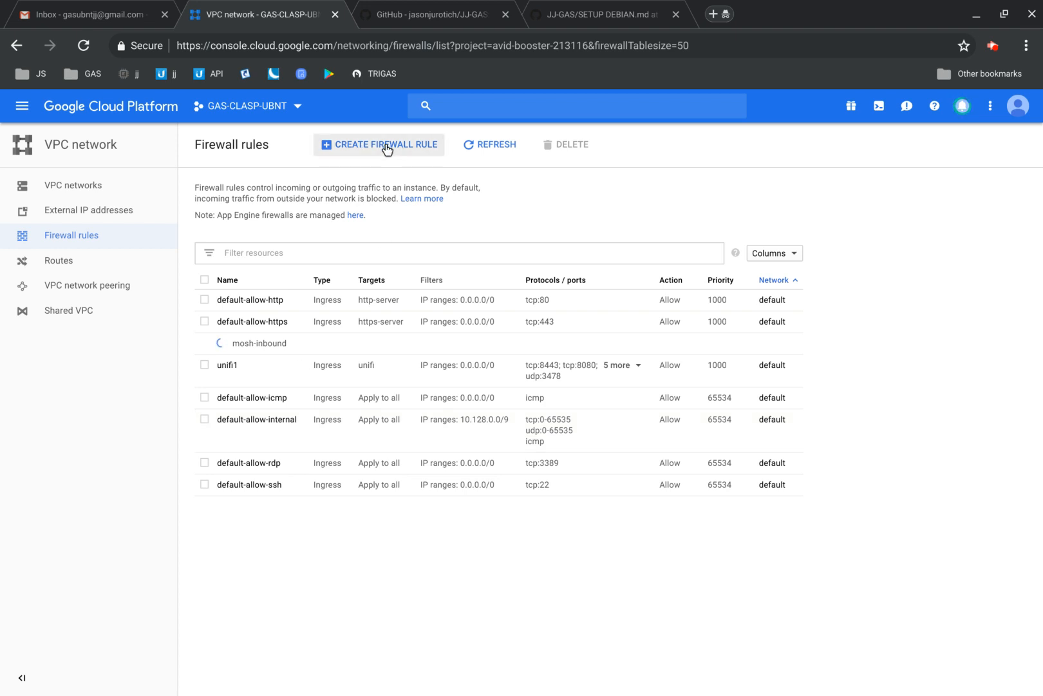
type("ubnt")
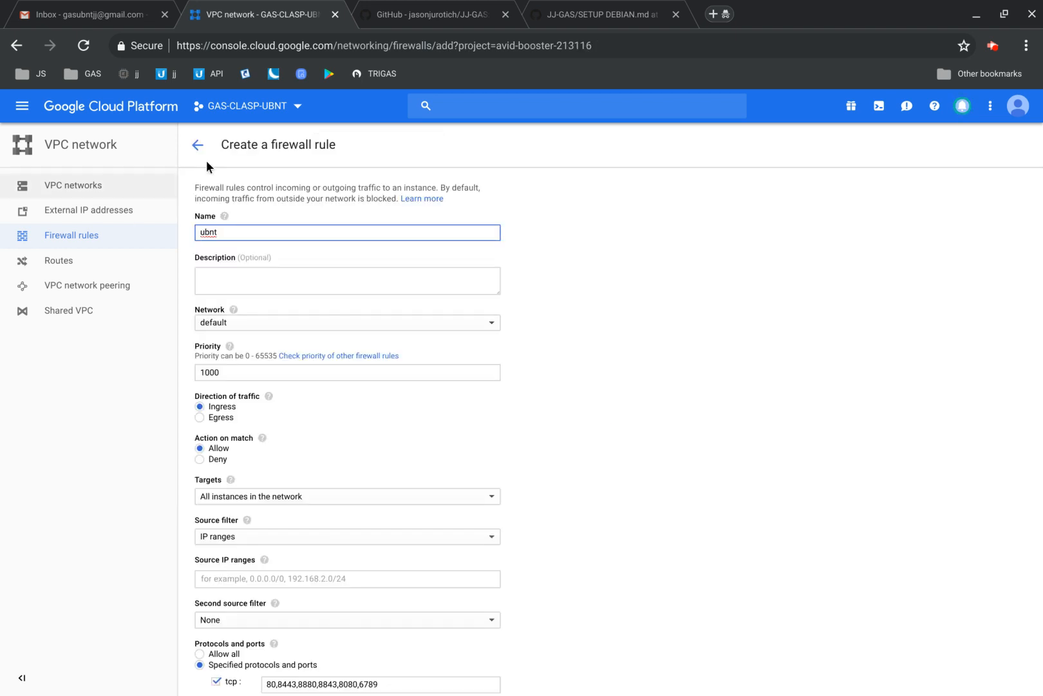
key("ctrl+a")
type("mosh")
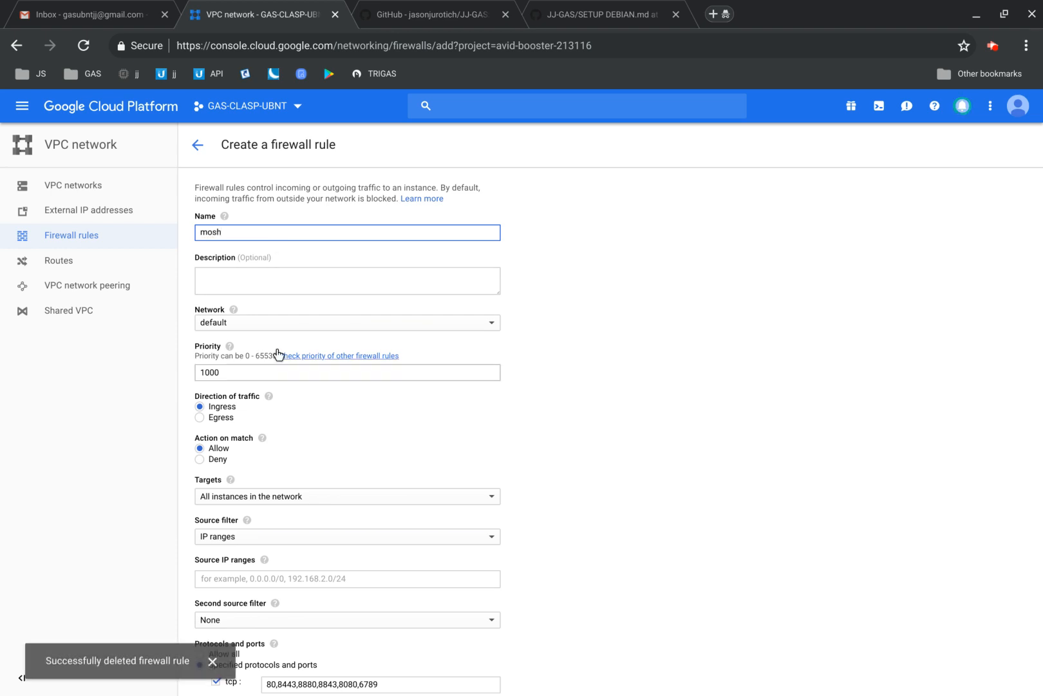
left_click(222, 408)
Step: Set the mosh rule's source IP ranges to 0.0.0.0/0
scroll(405, 447, "down", 3)
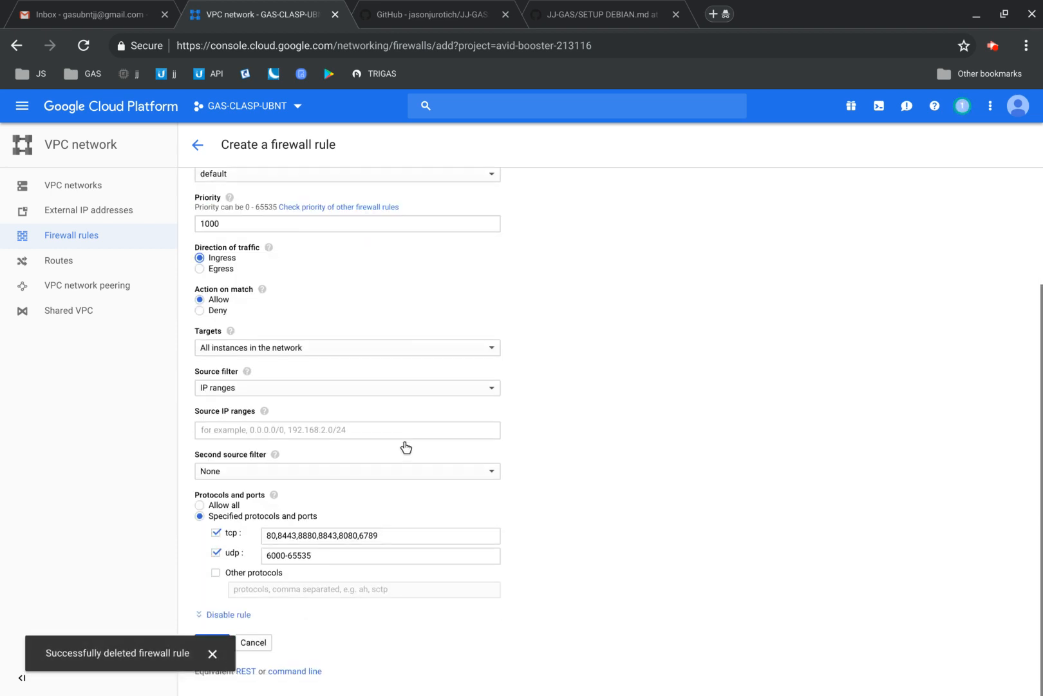
left_click(256, 419)
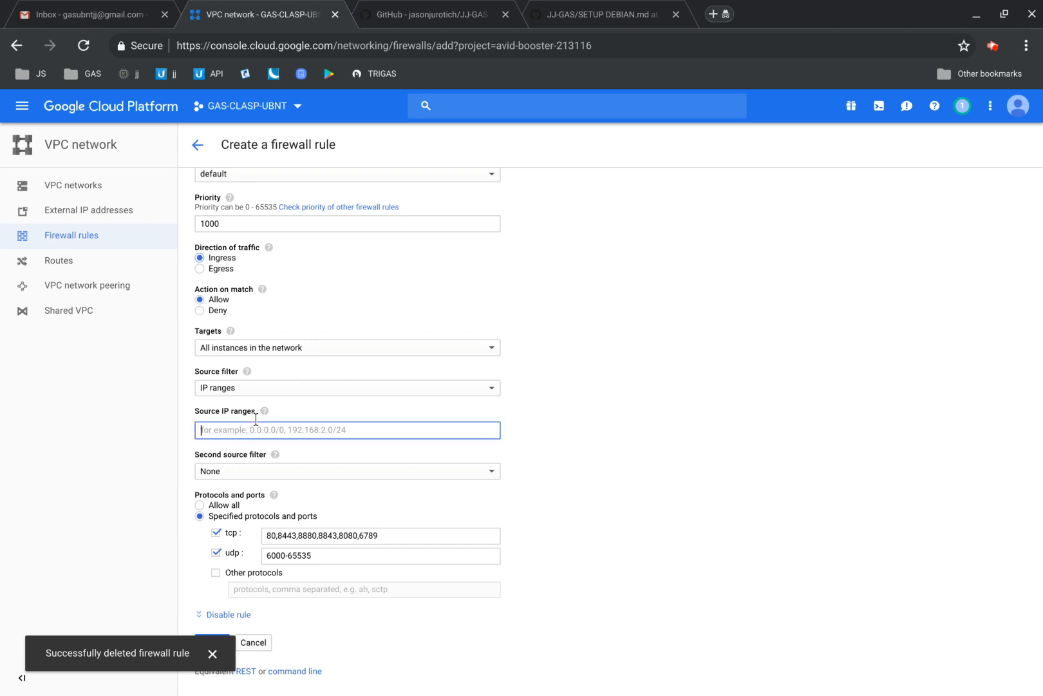
type("0.0.0.0/0")
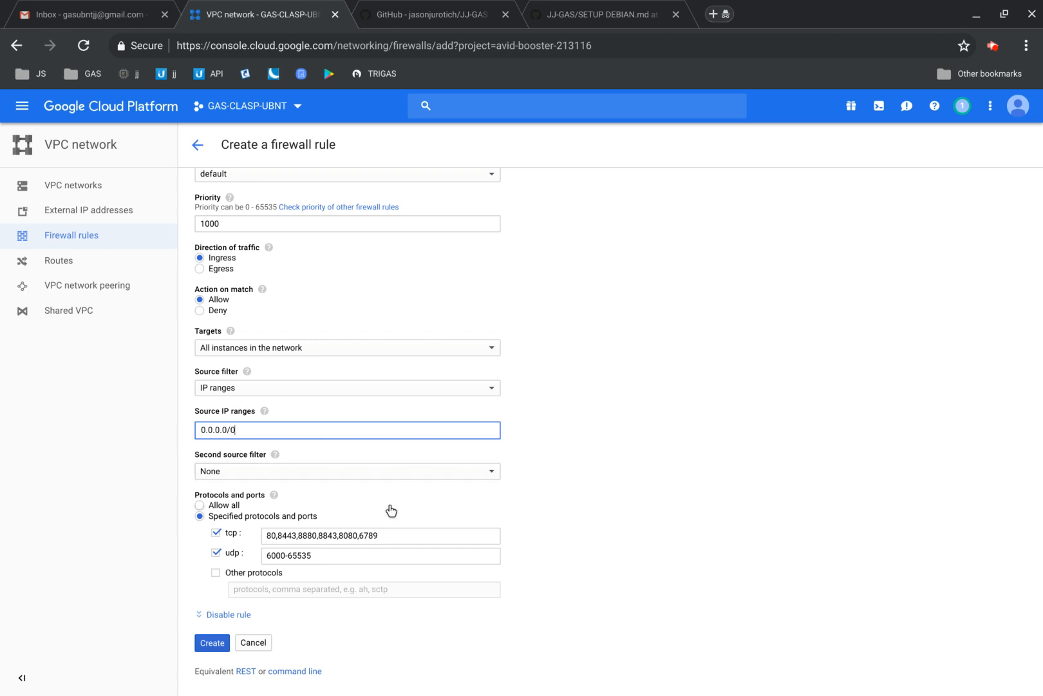
left_click(521, 515)
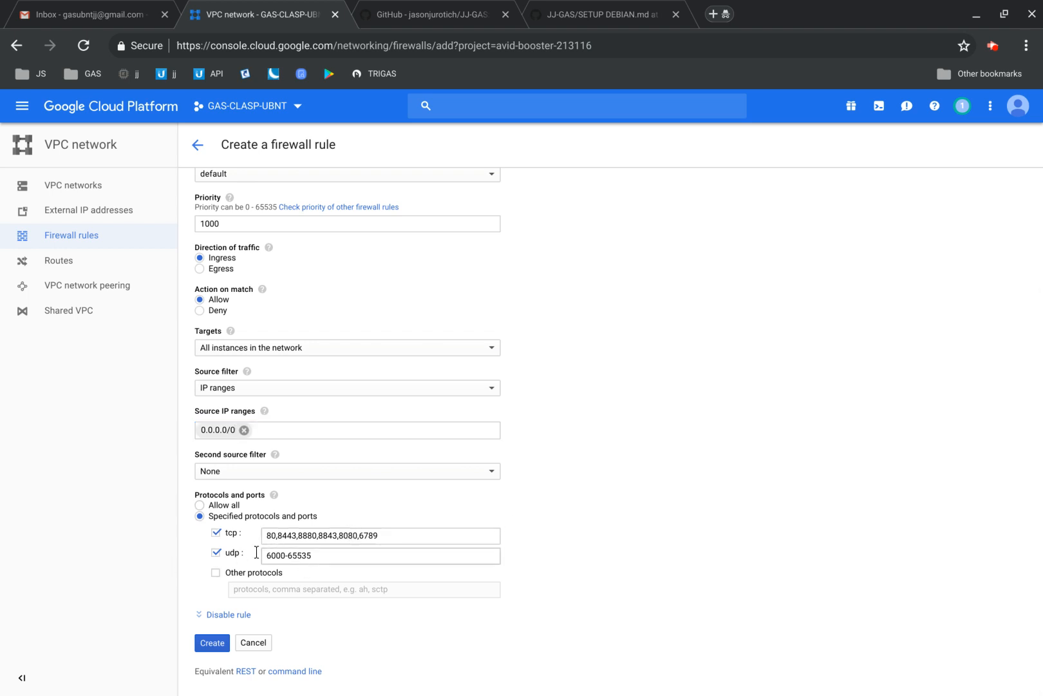
Step: Clear the TCP ports, disable TCP for the mosh rule, and create it with UDP 6000-65535 only
left_click(371, 528)
key("ctrl+a")
key("BackSpace")
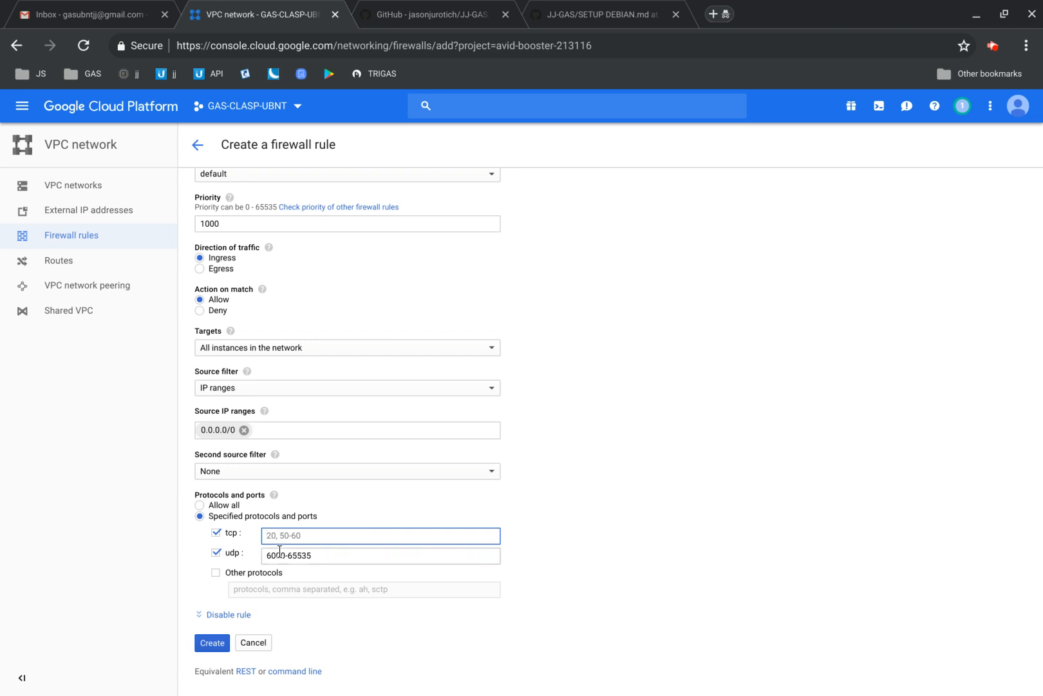
left_click(216, 532)
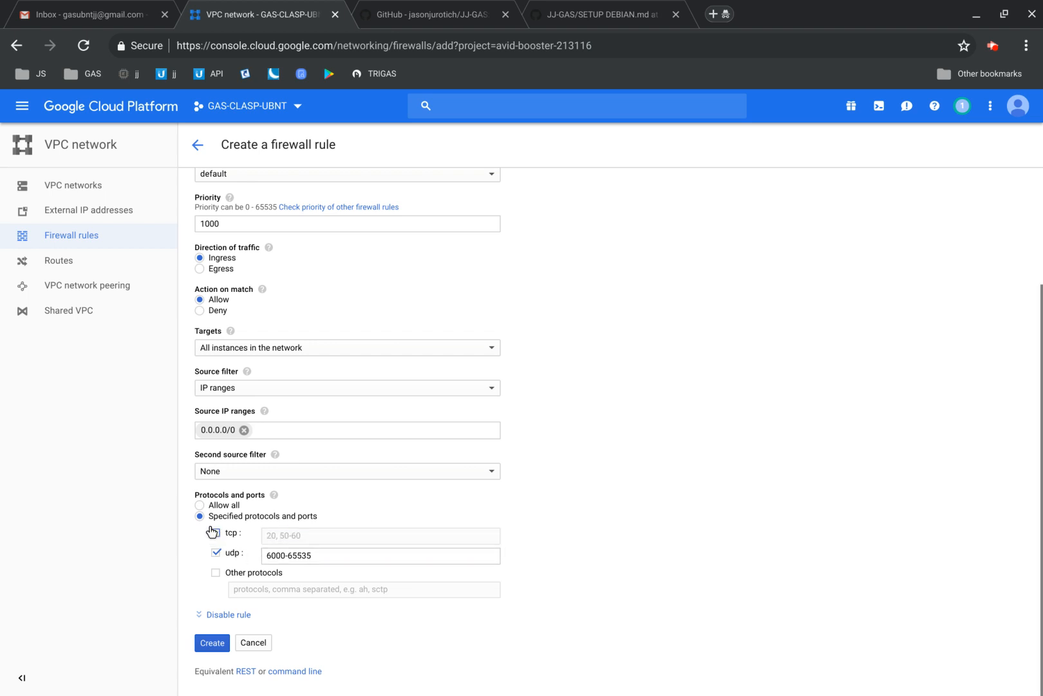
left_click(200, 642)
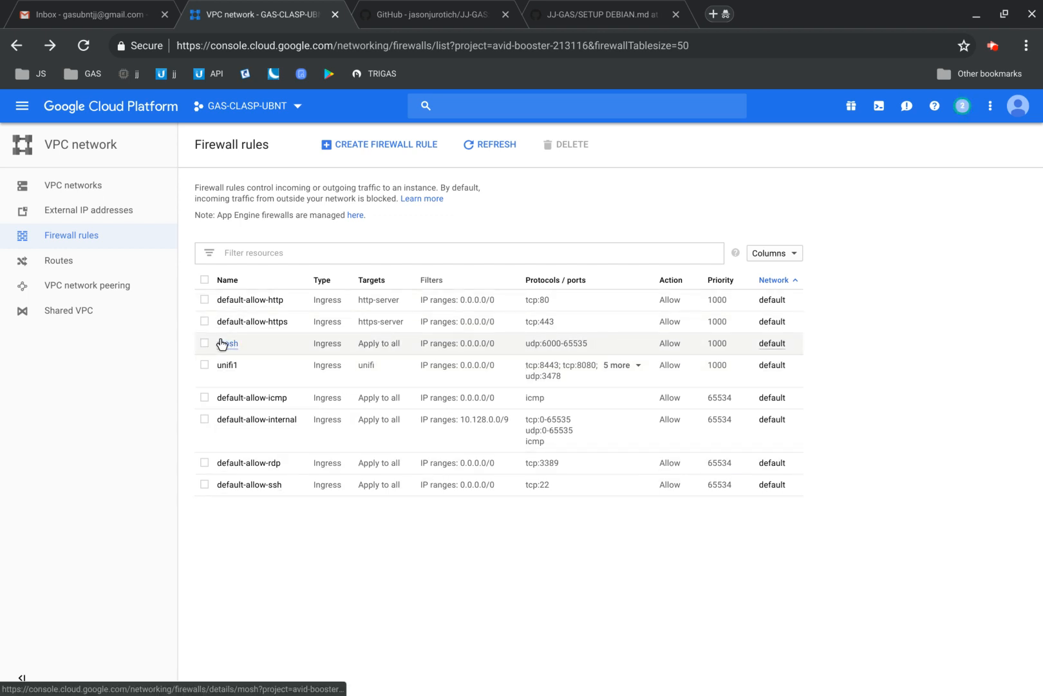
Step: Check the UDP and TCP ports listed in SETUP DEBIAN.md on GitHub and return to the firewall rules in Google Cloud Platform
left_click(593, 13)
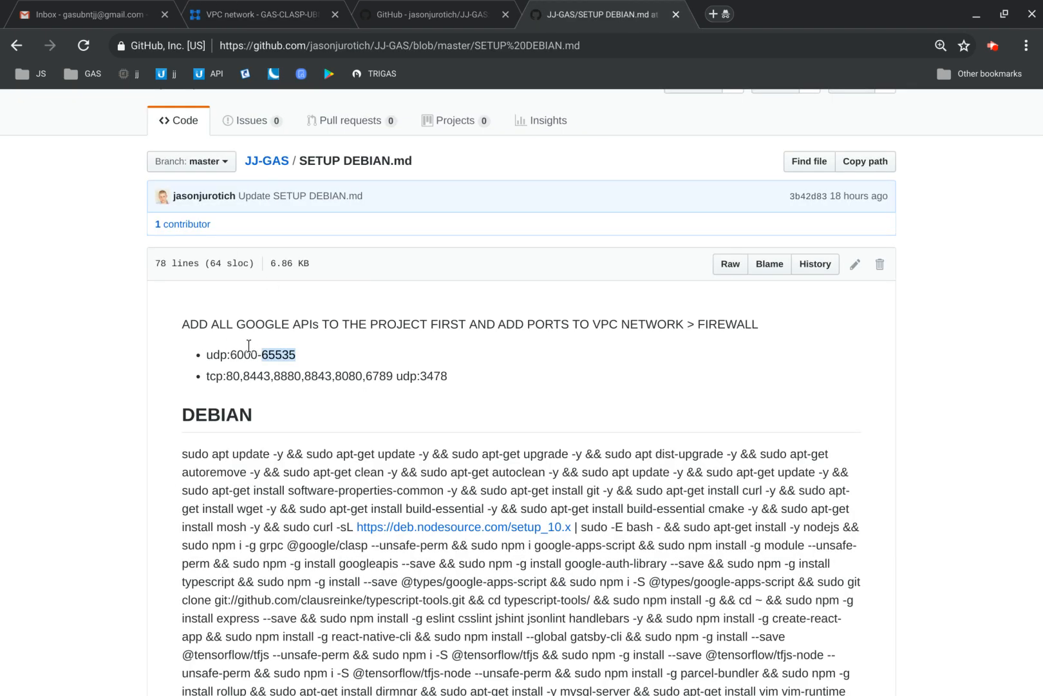
left_click(257, 10)
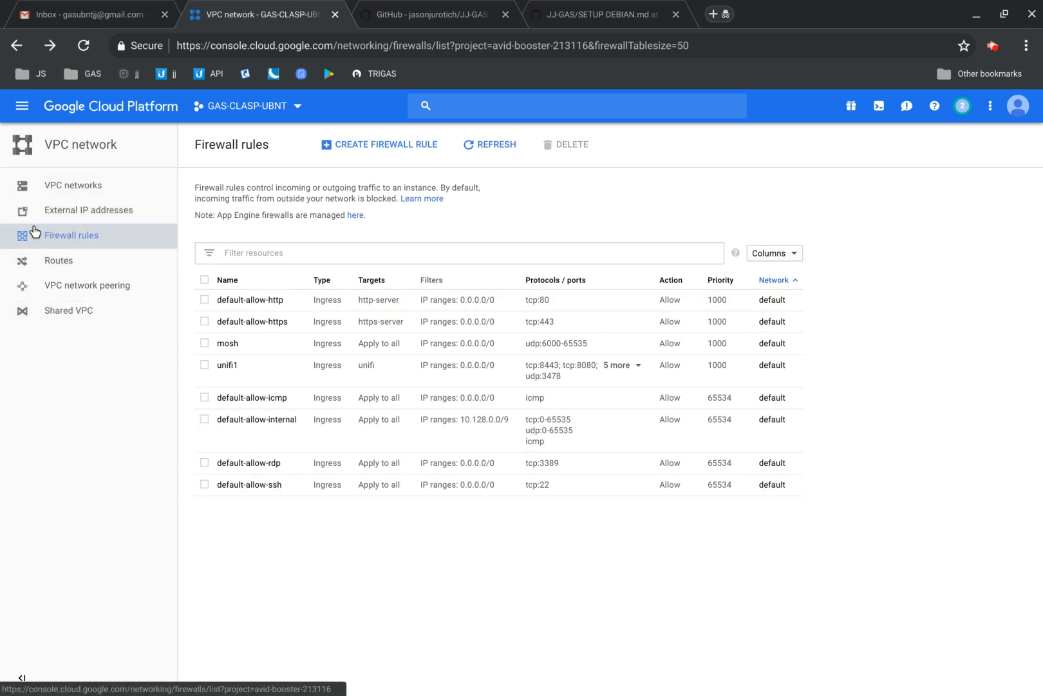
Step: Go to the Compute Engine VM instances and start creating a new instance
left_click(22, 105)
mouse_move(76, 271)
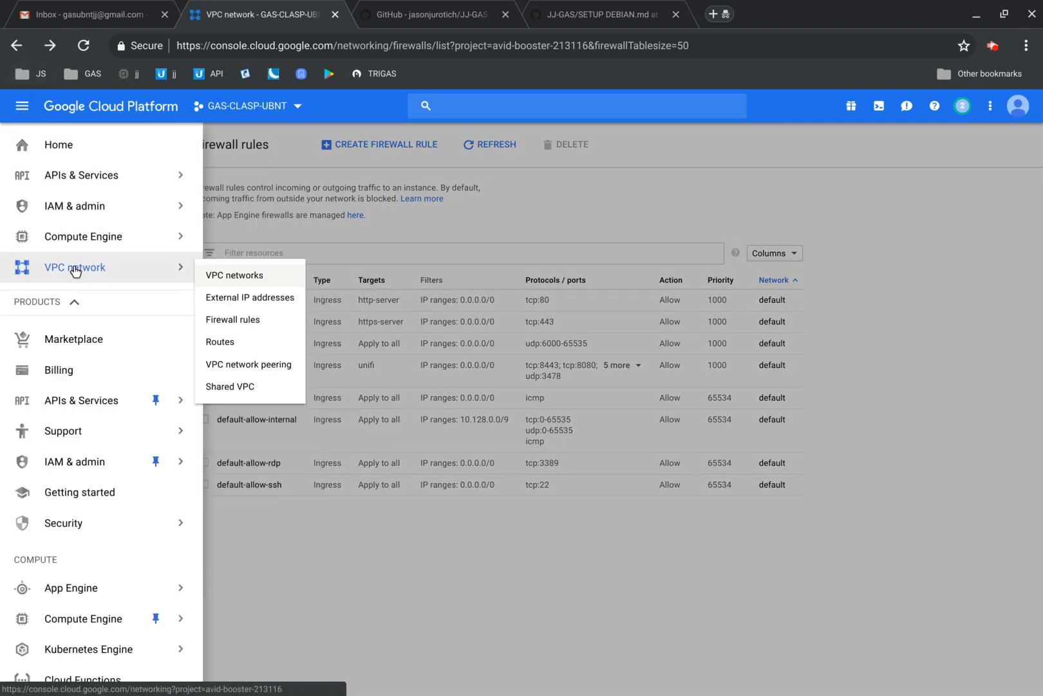
mouse_move(69, 200)
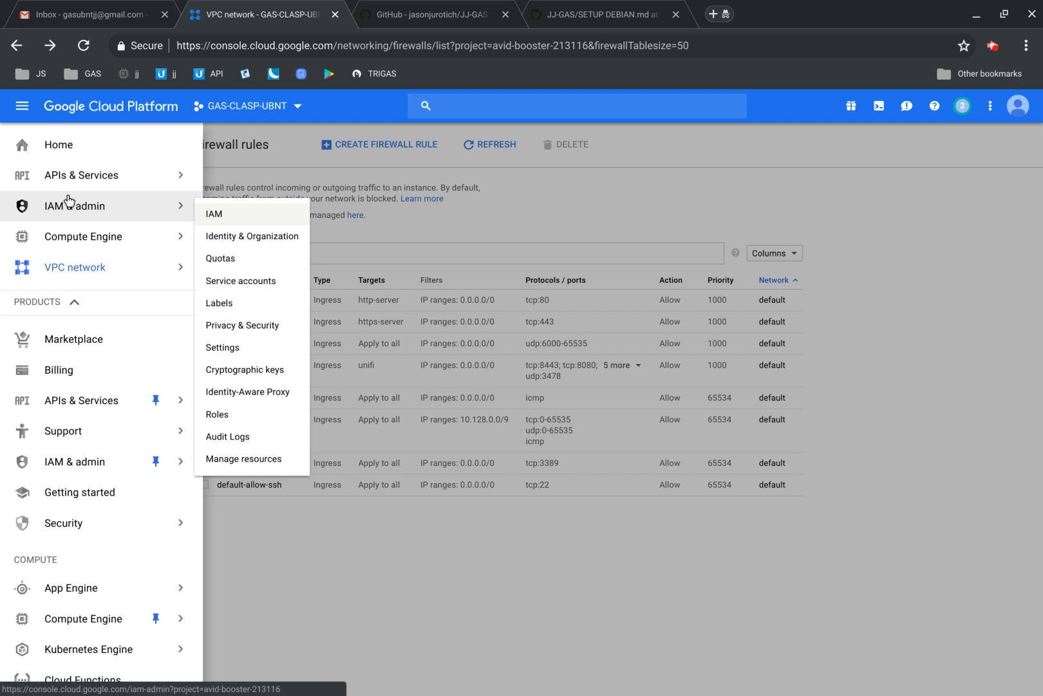
mouse_move(69, 166)
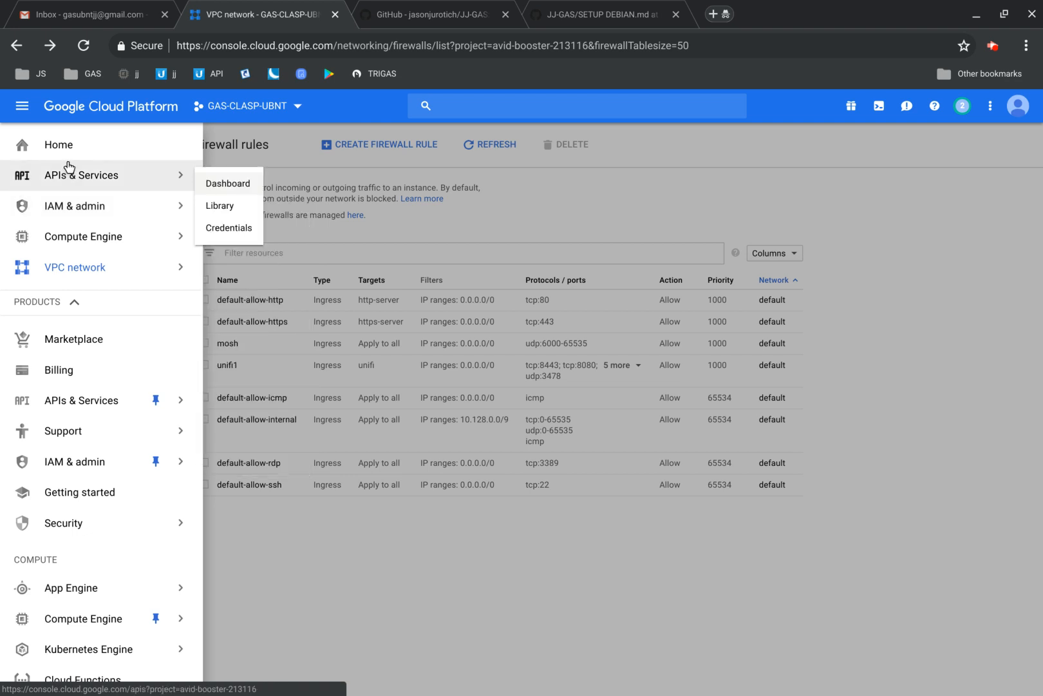
mouse_move(63, 240)
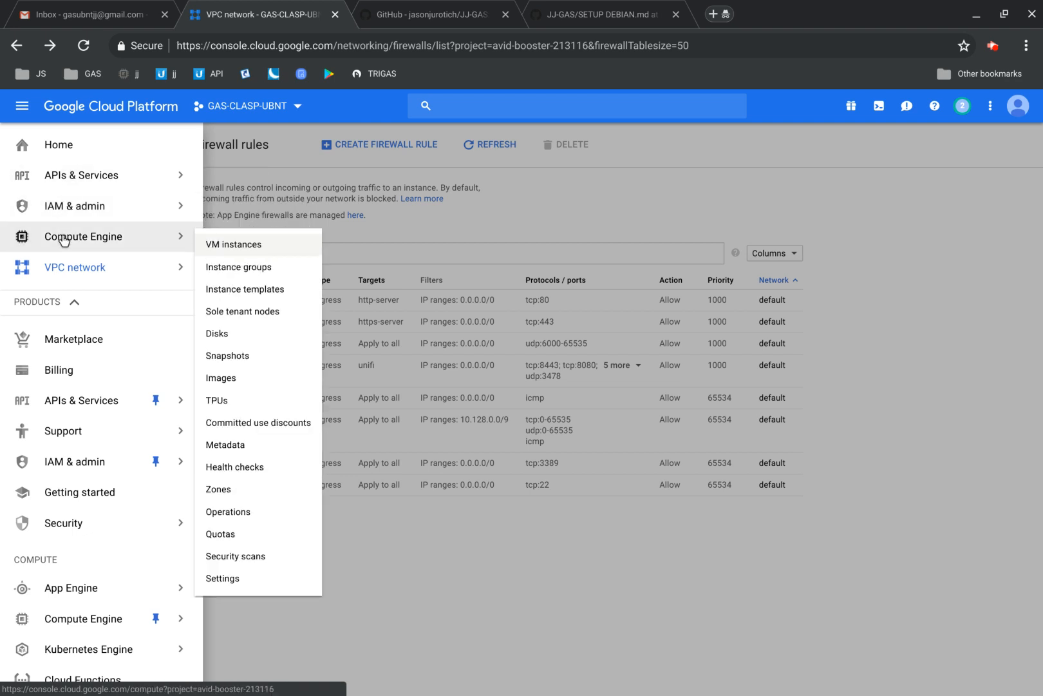
left_click(231, 245)
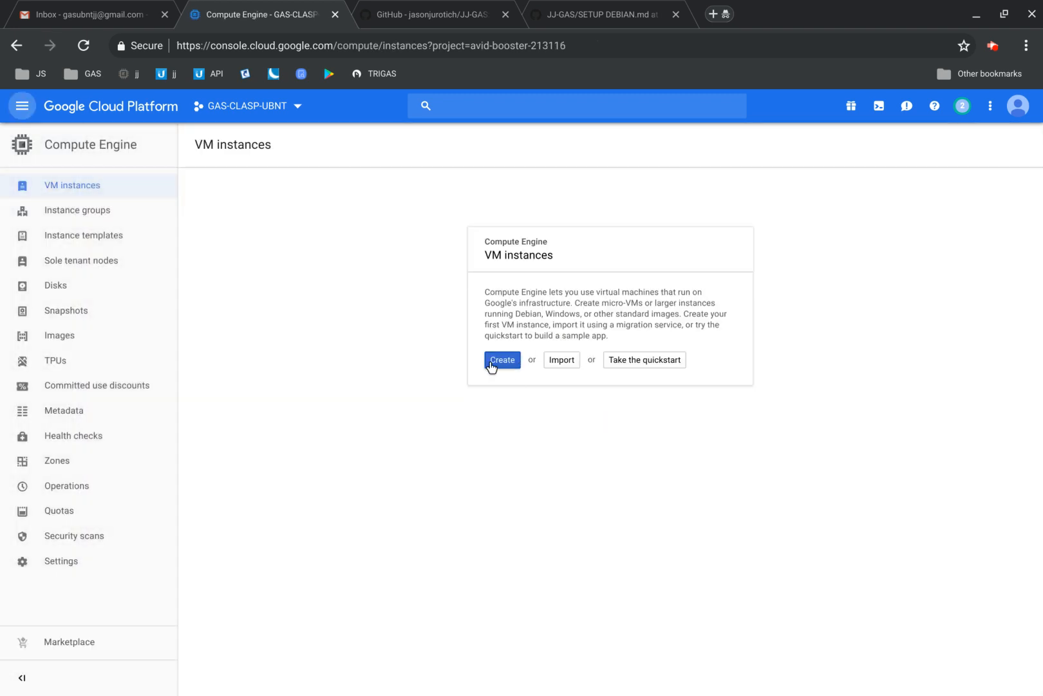
left_click(493, 364)
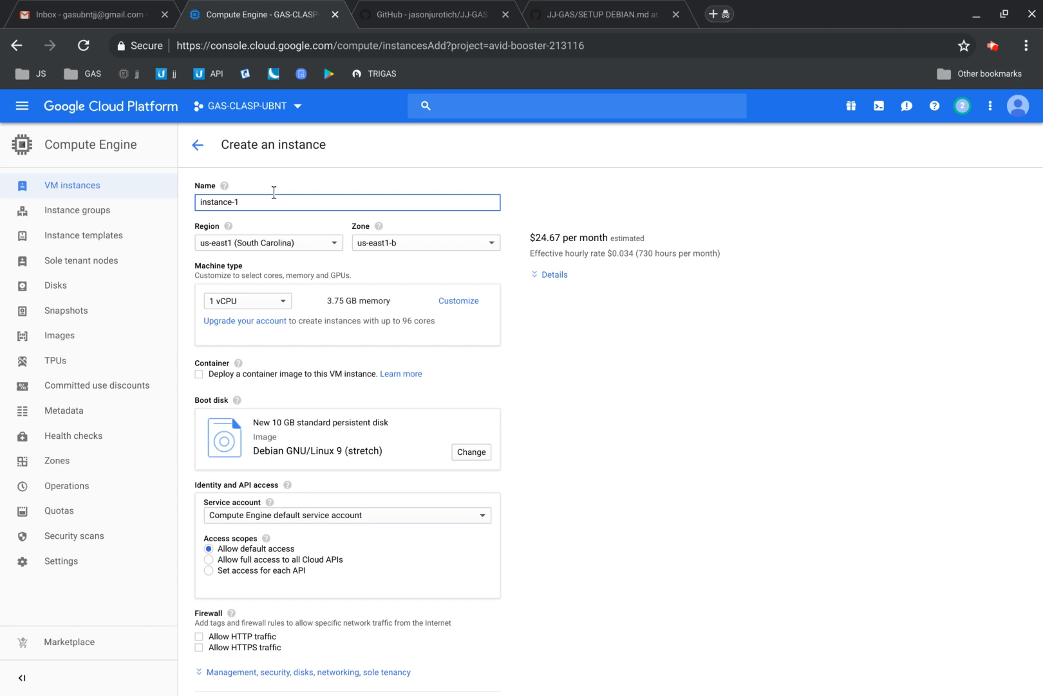
Step: Replace the new instance's default name with debian1
key("BackSpace")
key("BackSpace")
key("BackSpace")
key("BackSpace")
key("BackSpace")
key("BackSpace")
key("BackSpace")
key("BackSpace")
key("BackSpace")
key("BackSpace")
type("dd")
key("BackSpace")
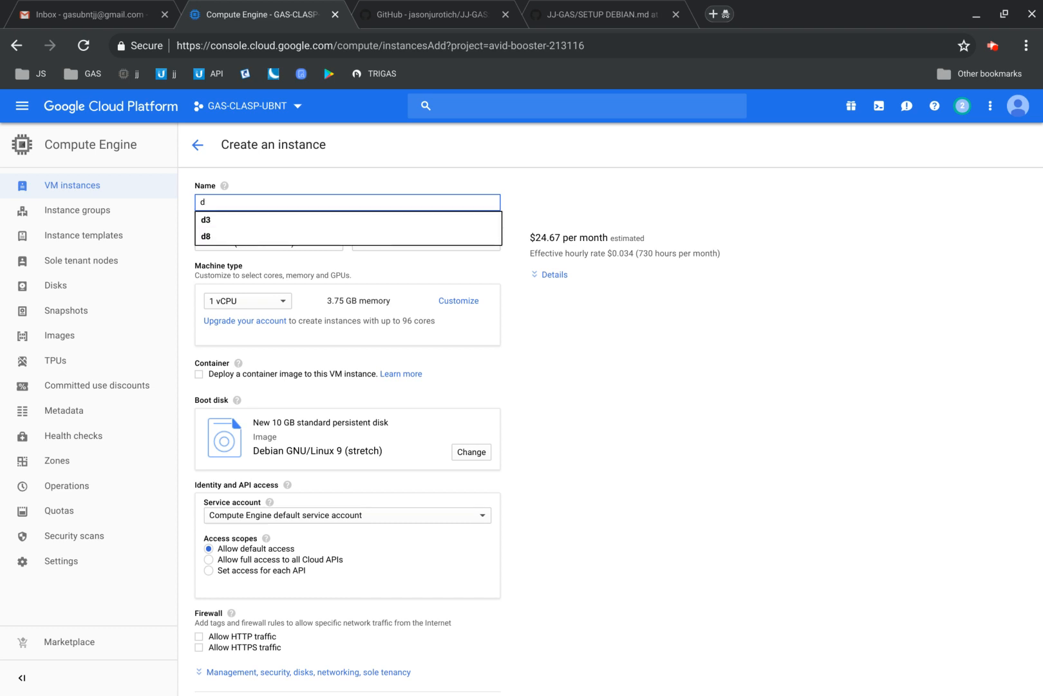
left_click(641, 378)
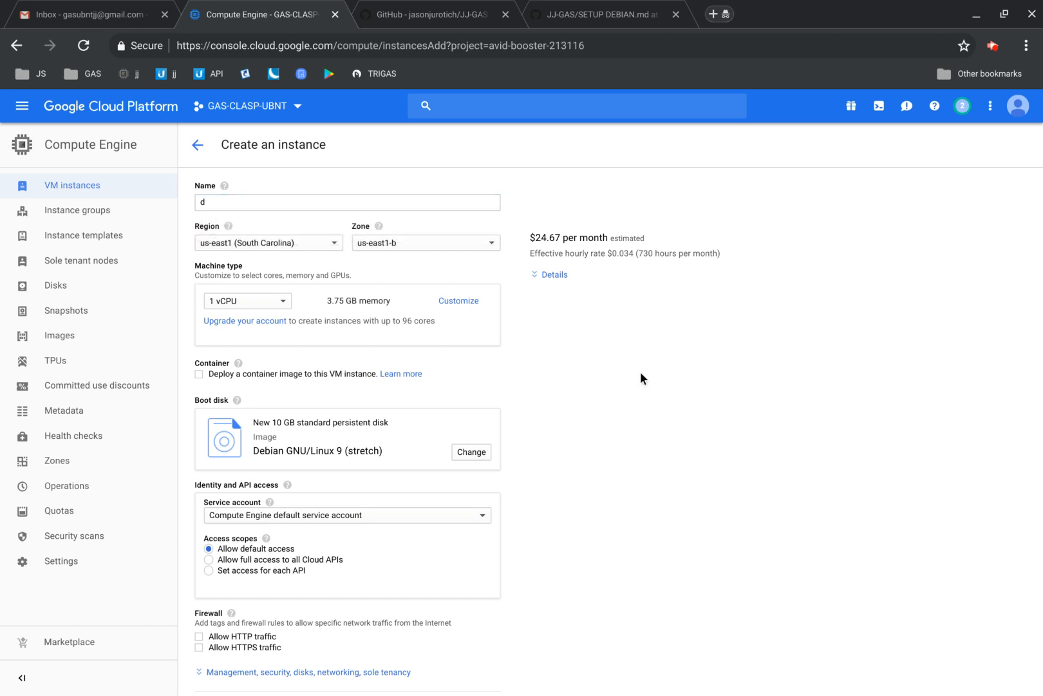
left_click(228, 191)
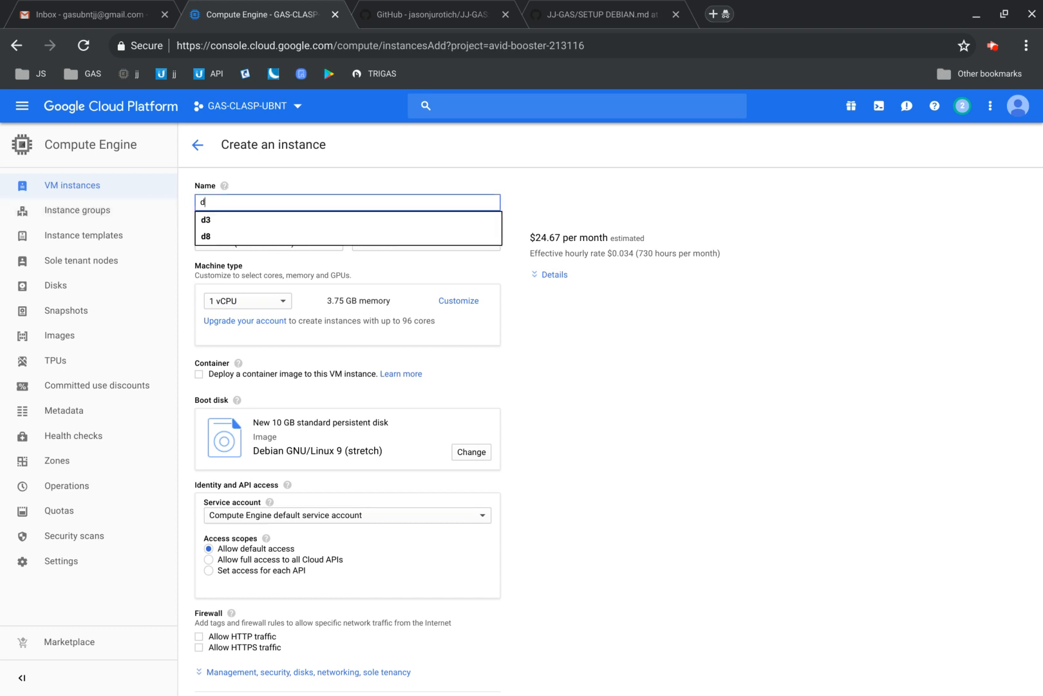
key("BackSpace")
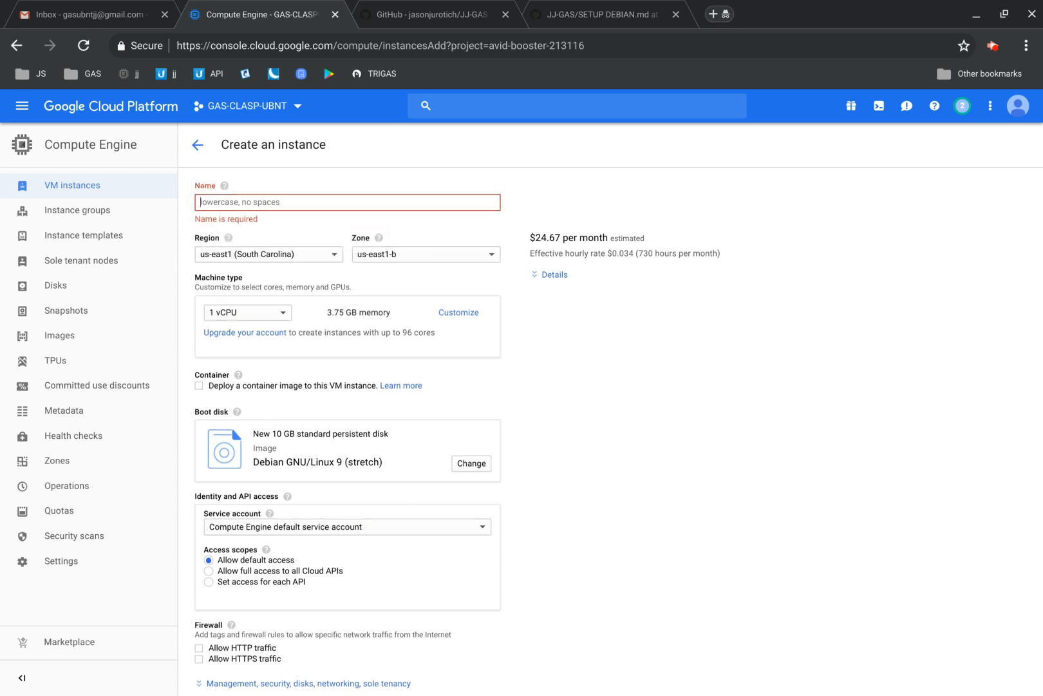
type("dd")
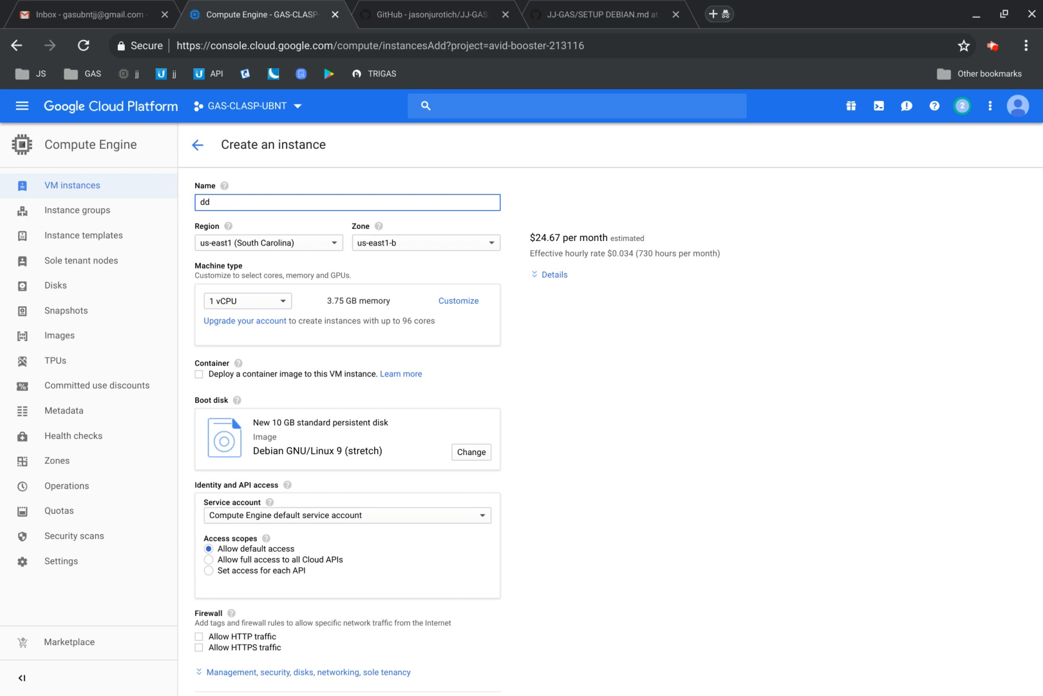
key("BackSpace")
type("ebian1")
Step: Place the instance in region us-central1 (Iowa), zone us-central1-a, and choose the micro (1 shared vCPU) machine type
left_click(249, 243)
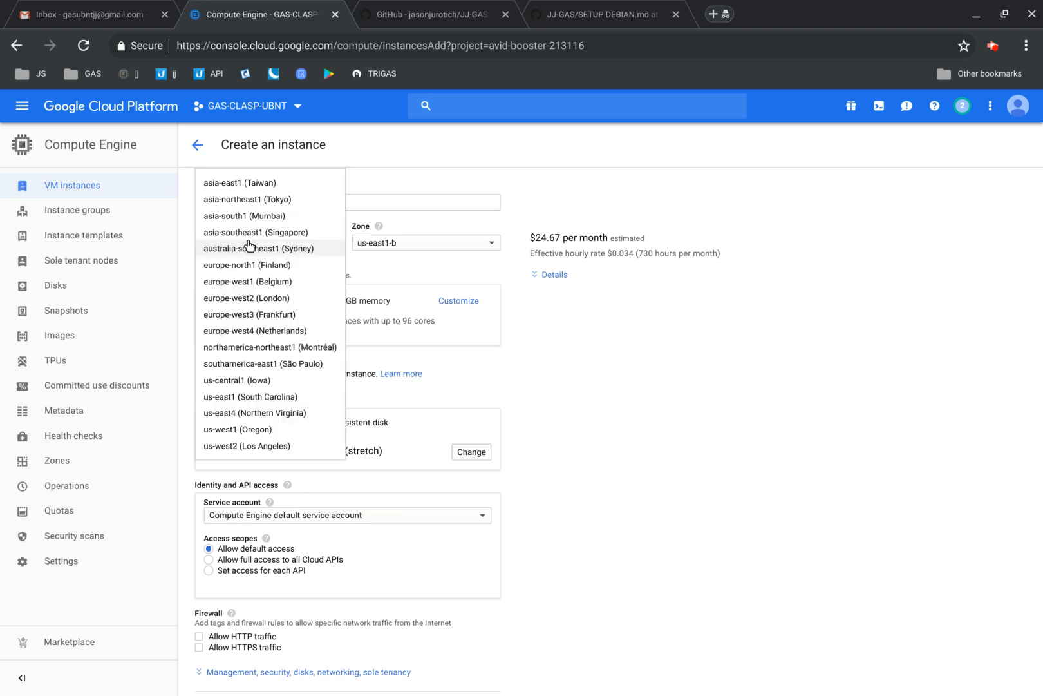
left_click(261, 381)
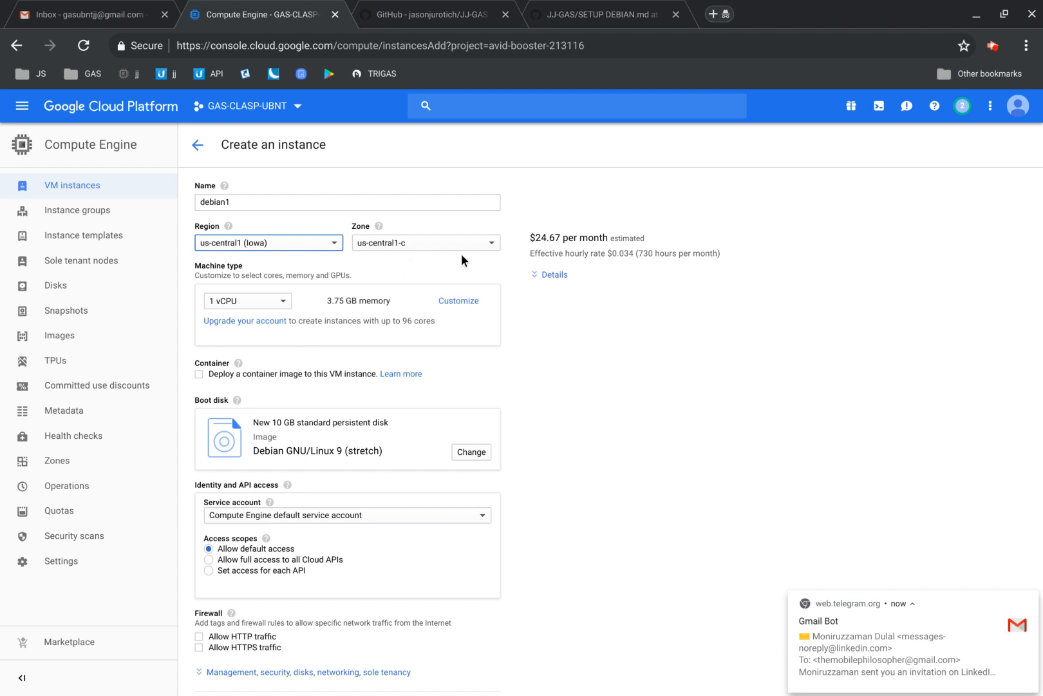
left_click(1031, 604)
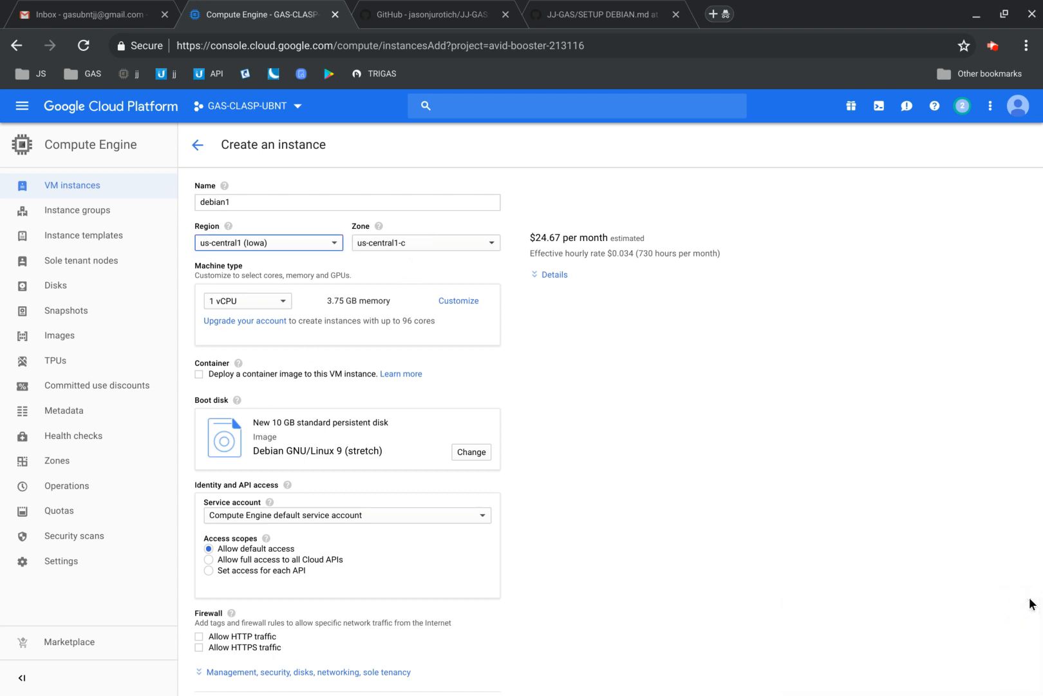
left_click(396, 242)
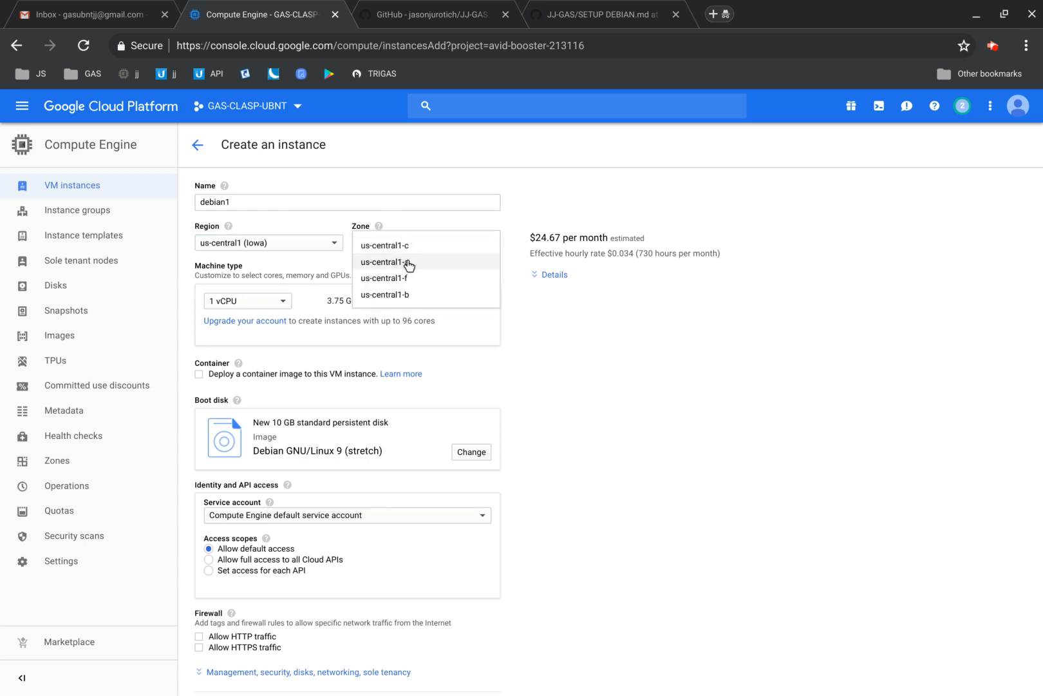
left_click(407, 262)
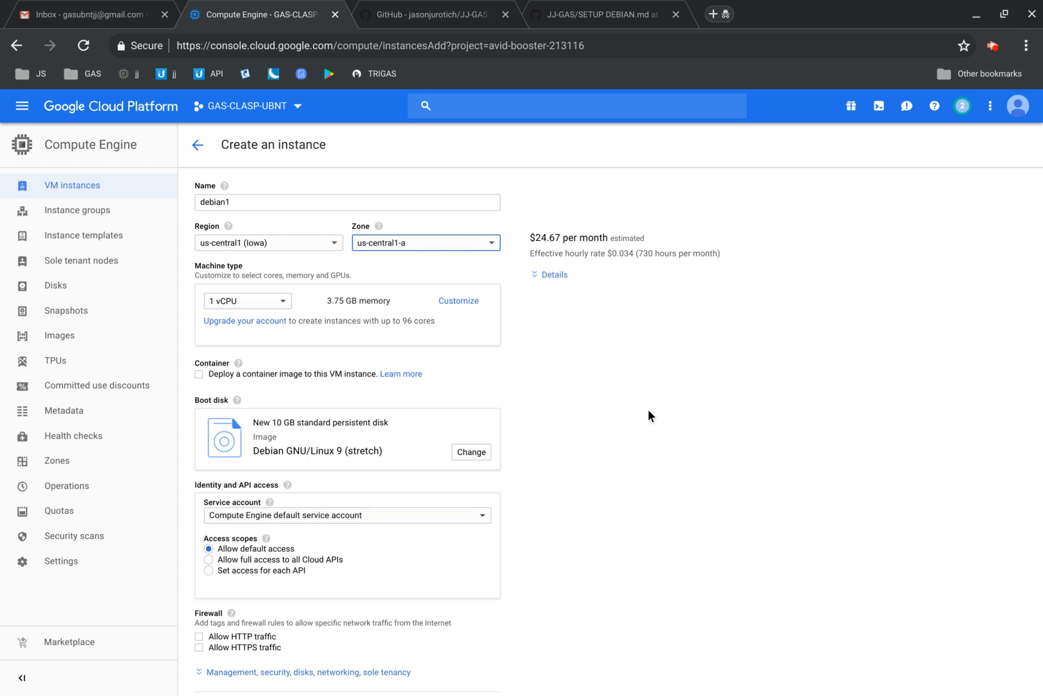
left_click(279, 302)
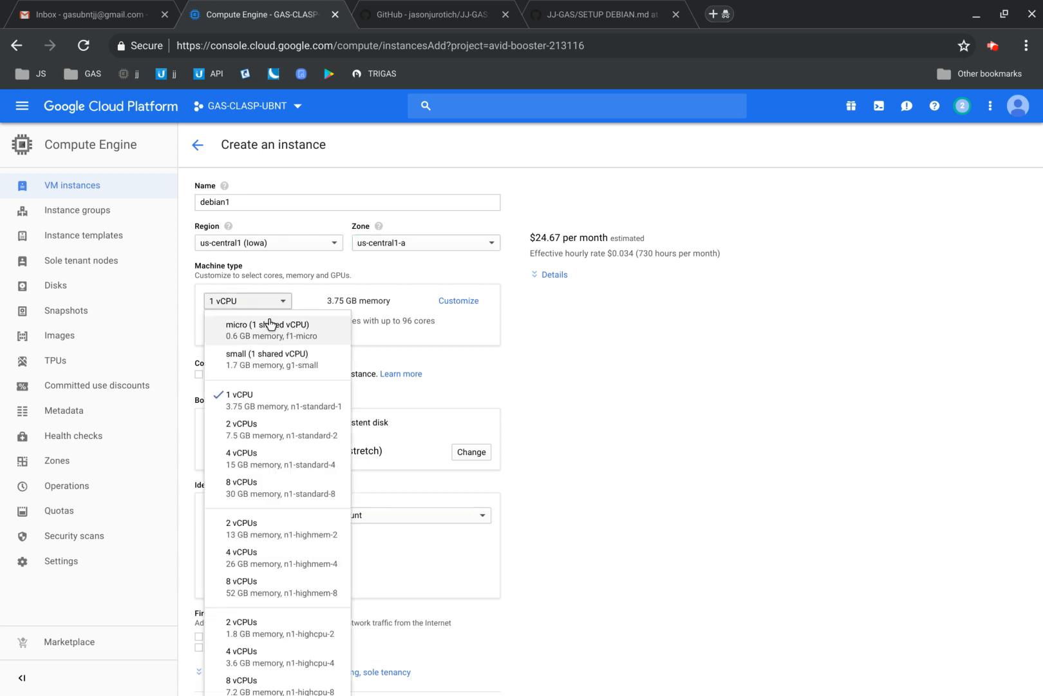
left_click(271, 326)
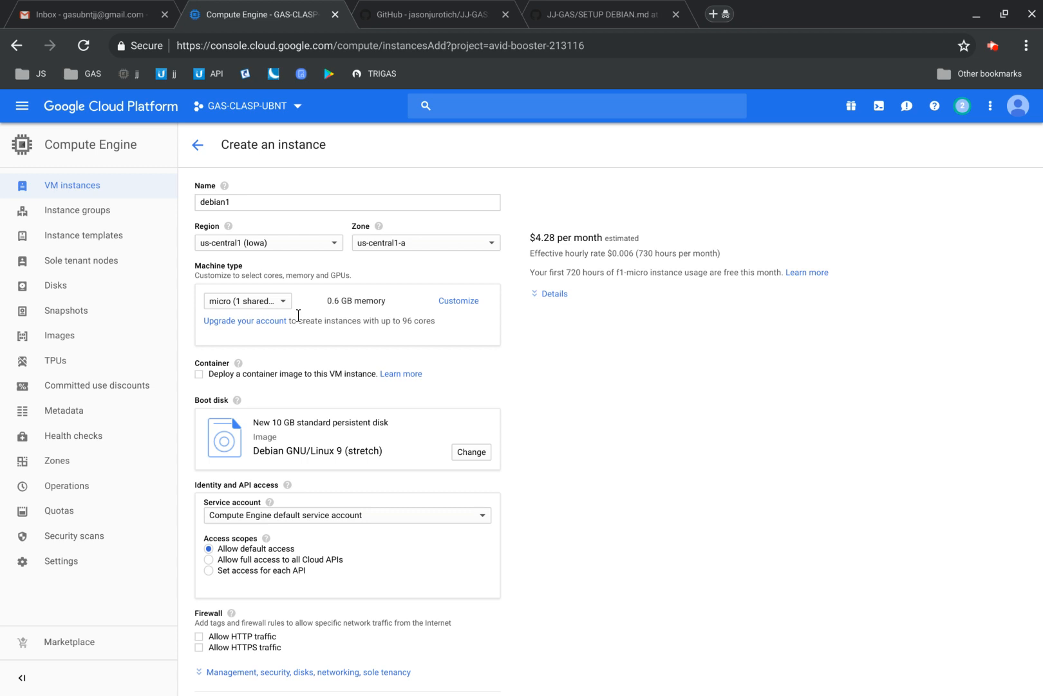
Step: Open the boot disk settings and look through the full list of available OS images
scroll(430, 379, "down", 3)
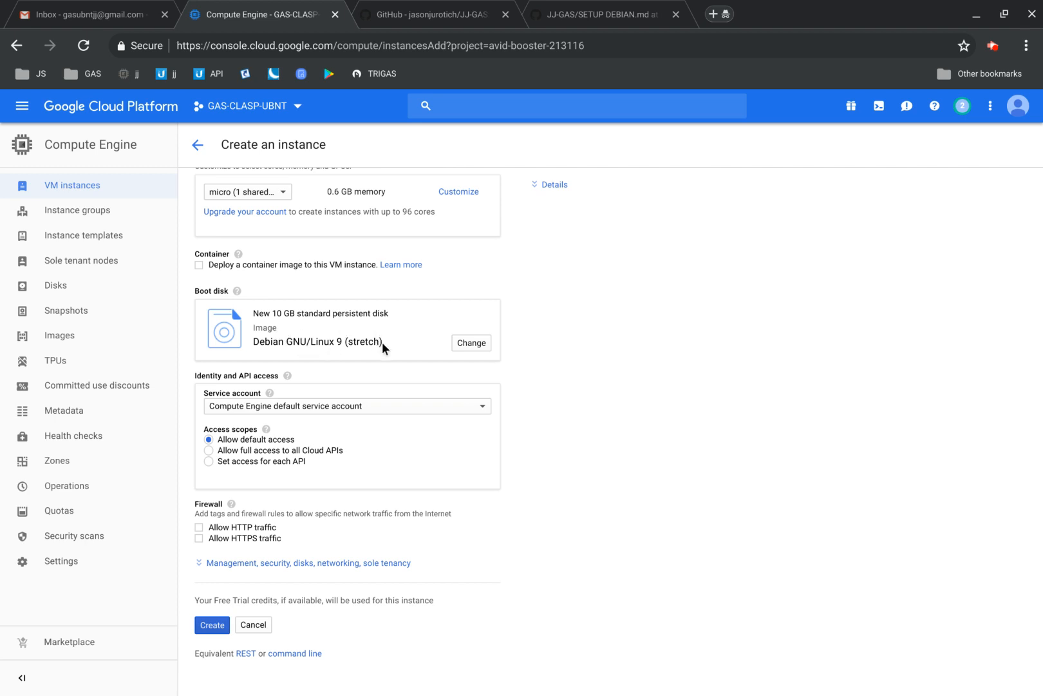
left_click(456, 345)
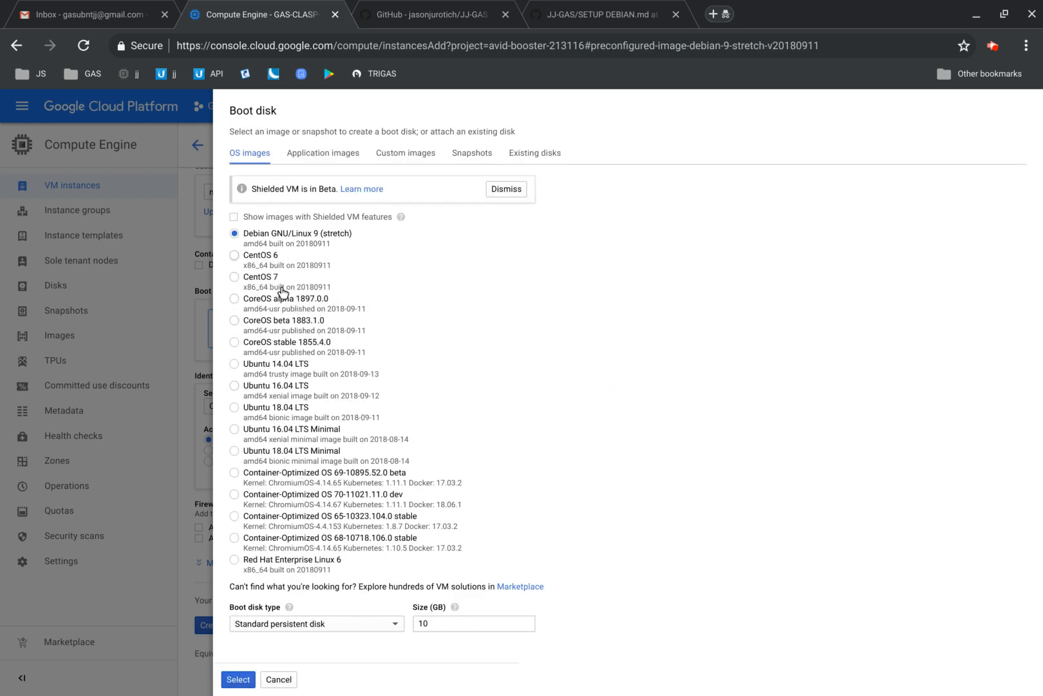
scroll(299, 406, "down", 2)
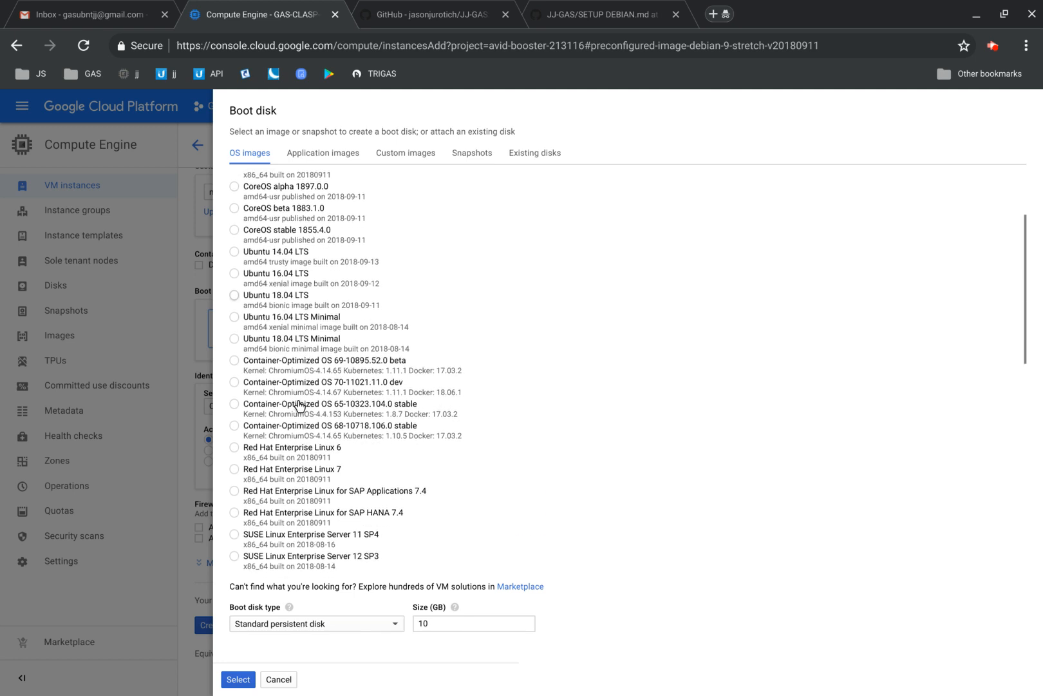
scroll(299, 406, "down", 2)
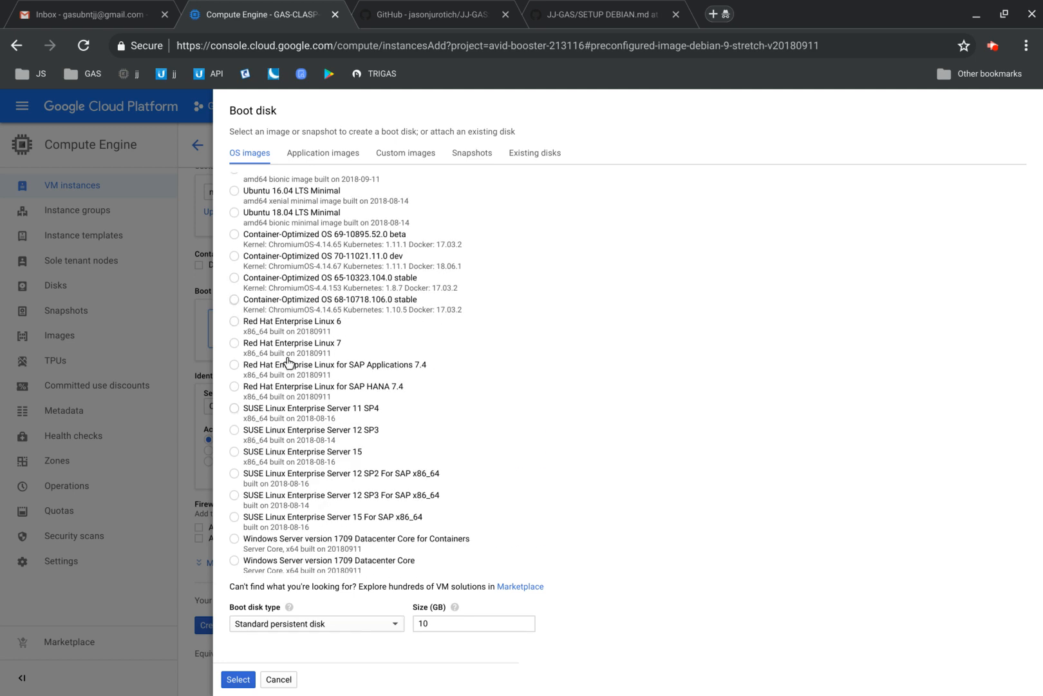
scroll(287, 531, "down", 1)
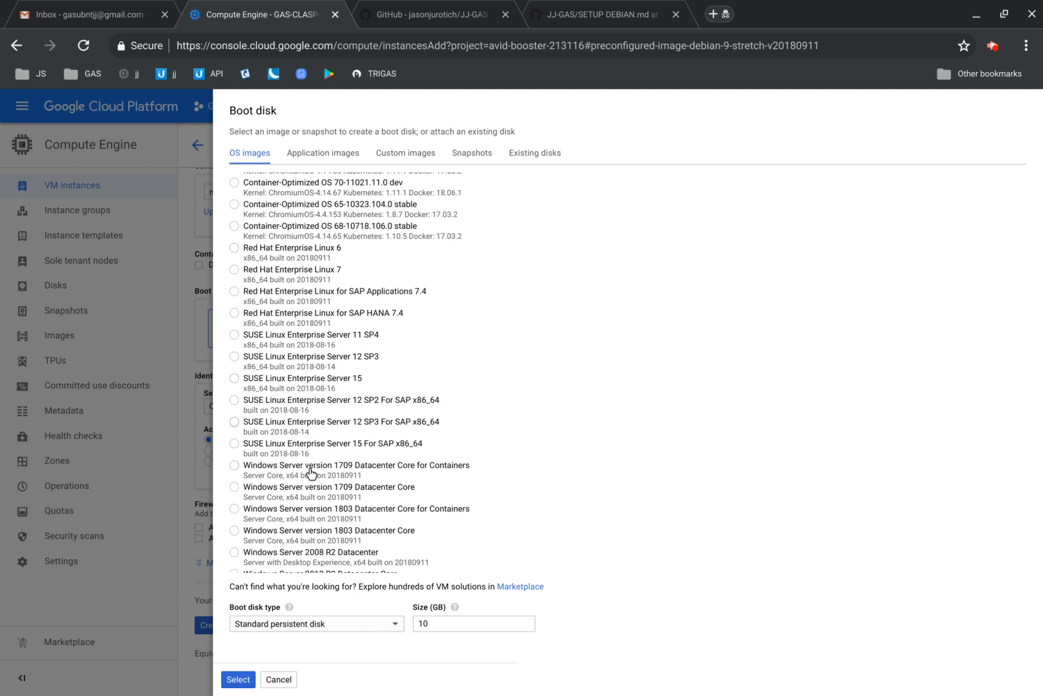
scroll(311, 473, "down", 5)
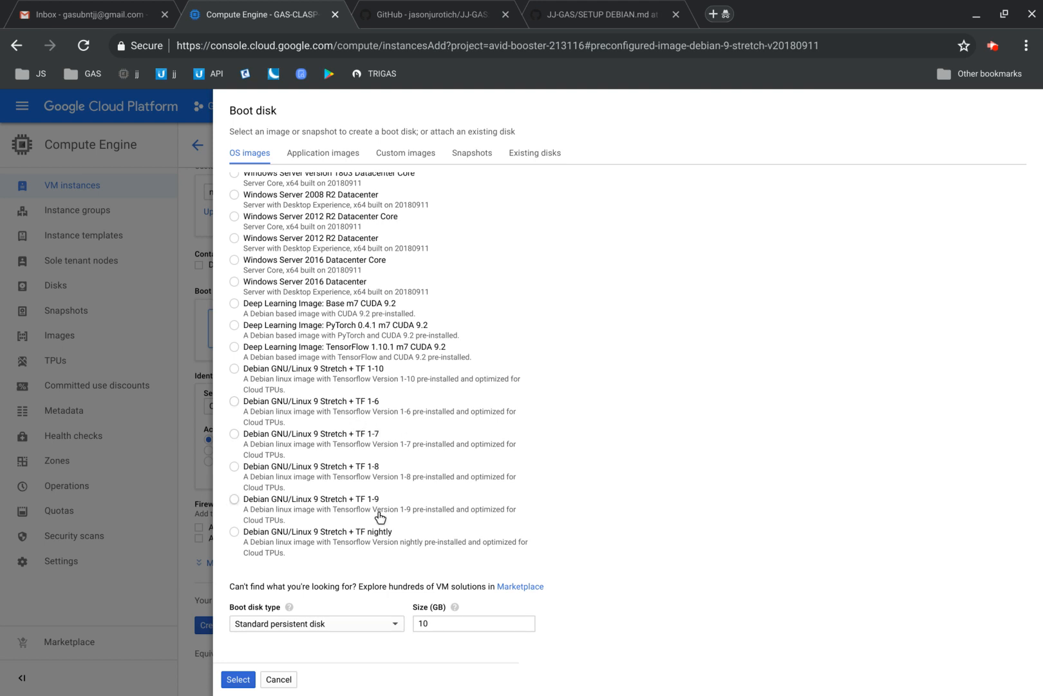
scroll(380, 517, "up", 6)
scroll(380, 516, "up", 3)
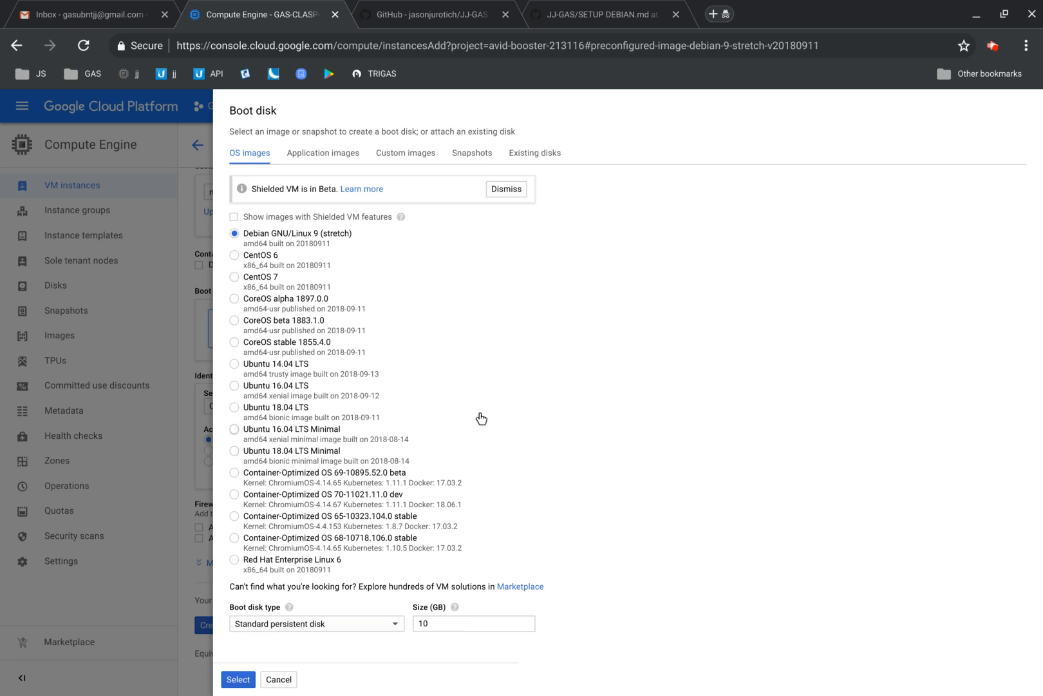
scroll(483, 419, "down", 1)
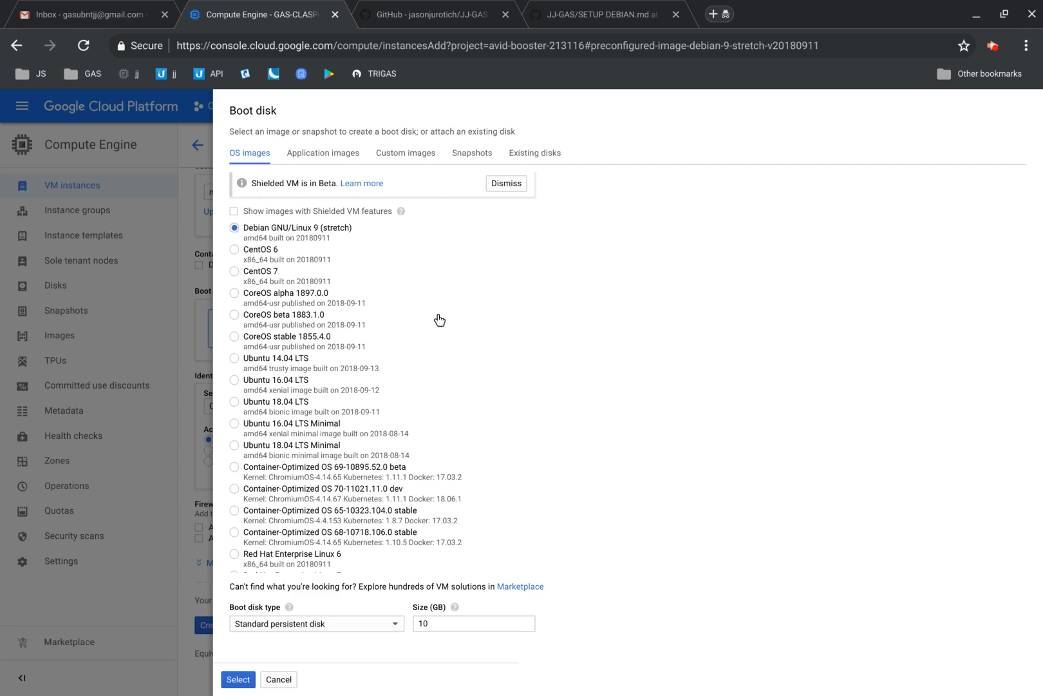
scroll(569, 447, "down", 8)
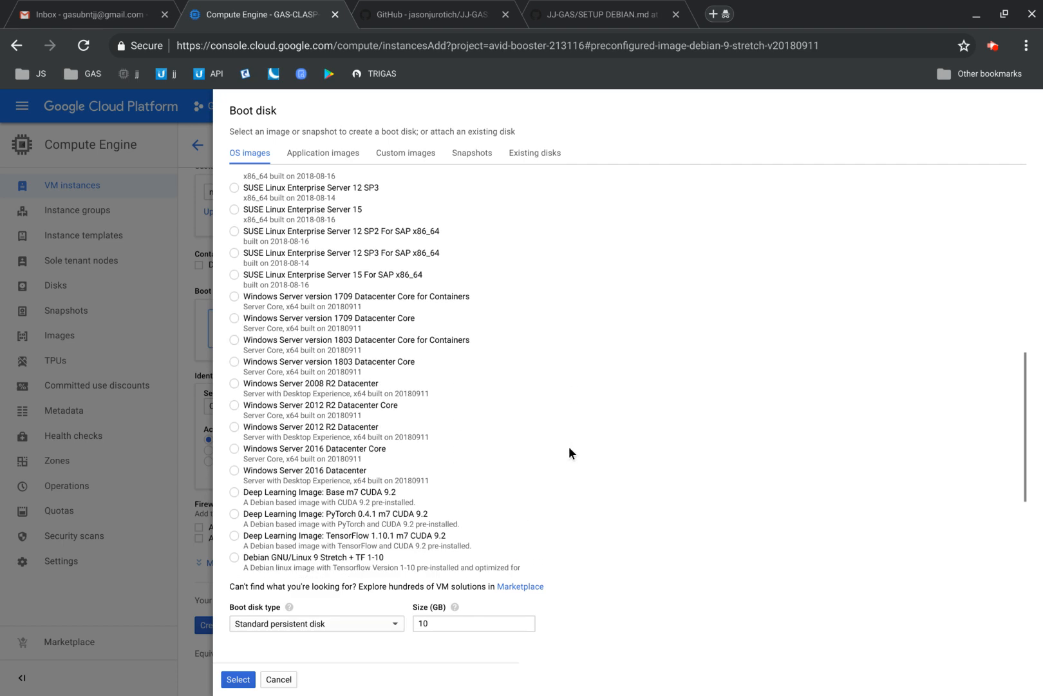
scroll(568, 447, "down", 3)
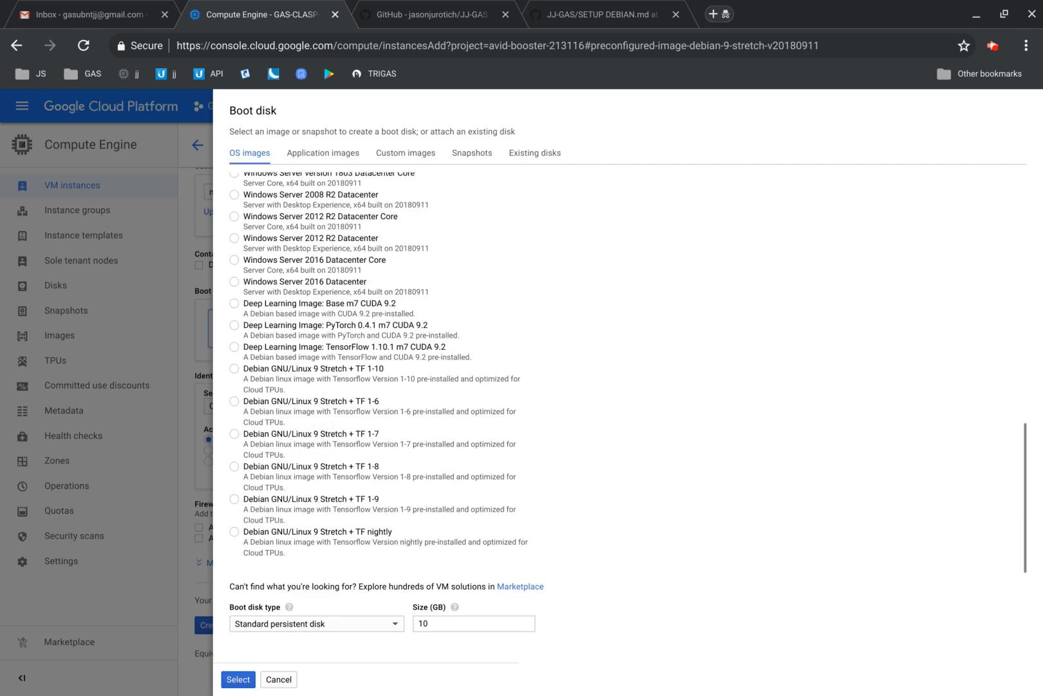
Step: Set the standard persistent boot disk's size to 30 GB and apply the boot disk selection
left_click(419, 620)
key("BackSpace")
key("BackSpace")
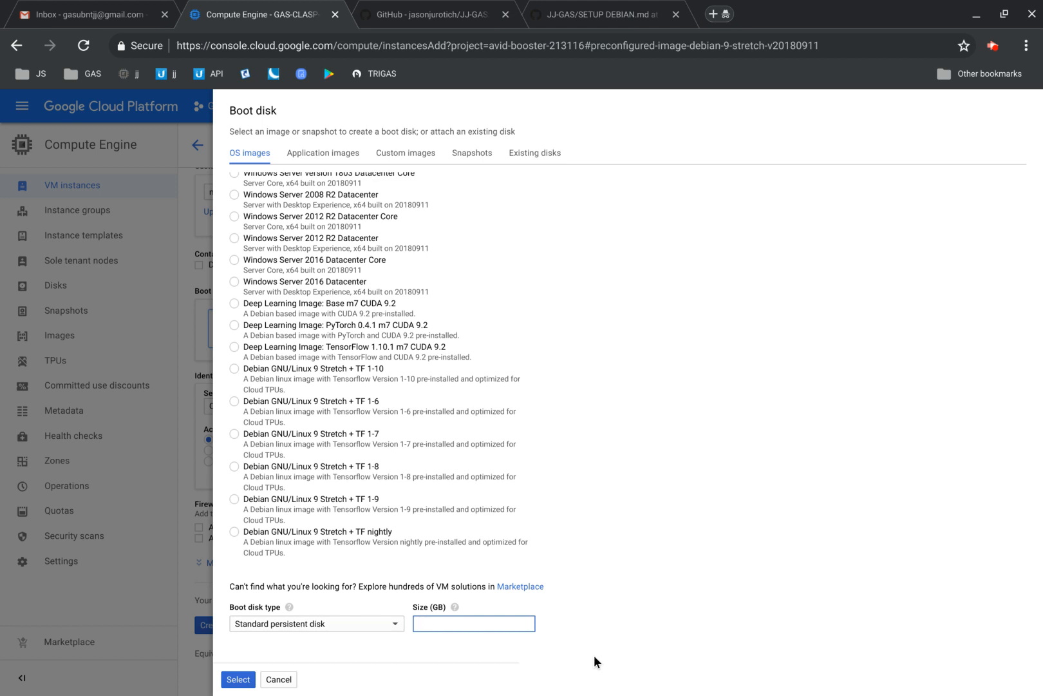
type("30")
left_click(644, 633)
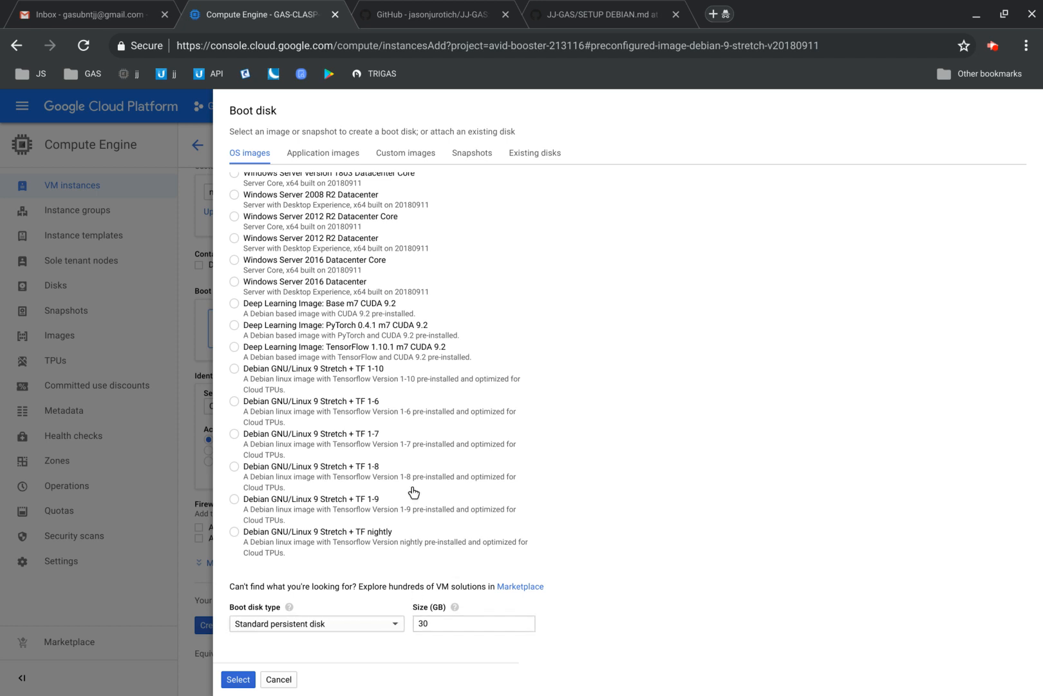
left_click(240, 677)
Step: Allow full access to all Cloud APIs and enable both HTTP and HTTPS traffic for the instance
scroll(628, 450, "down", 1)
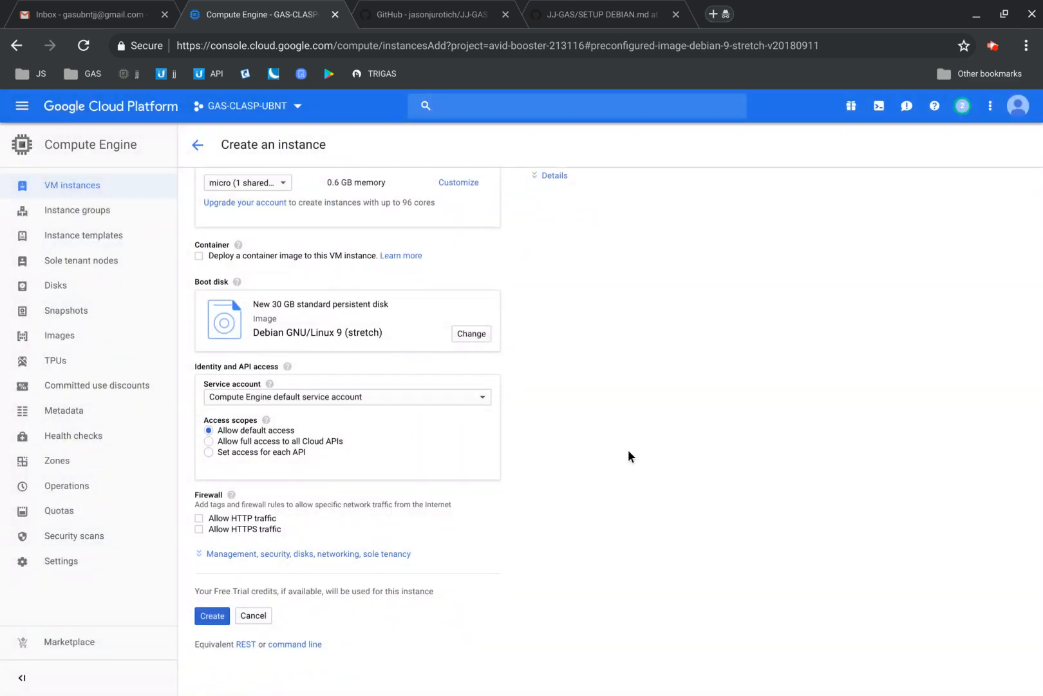
left_click(205, 438)
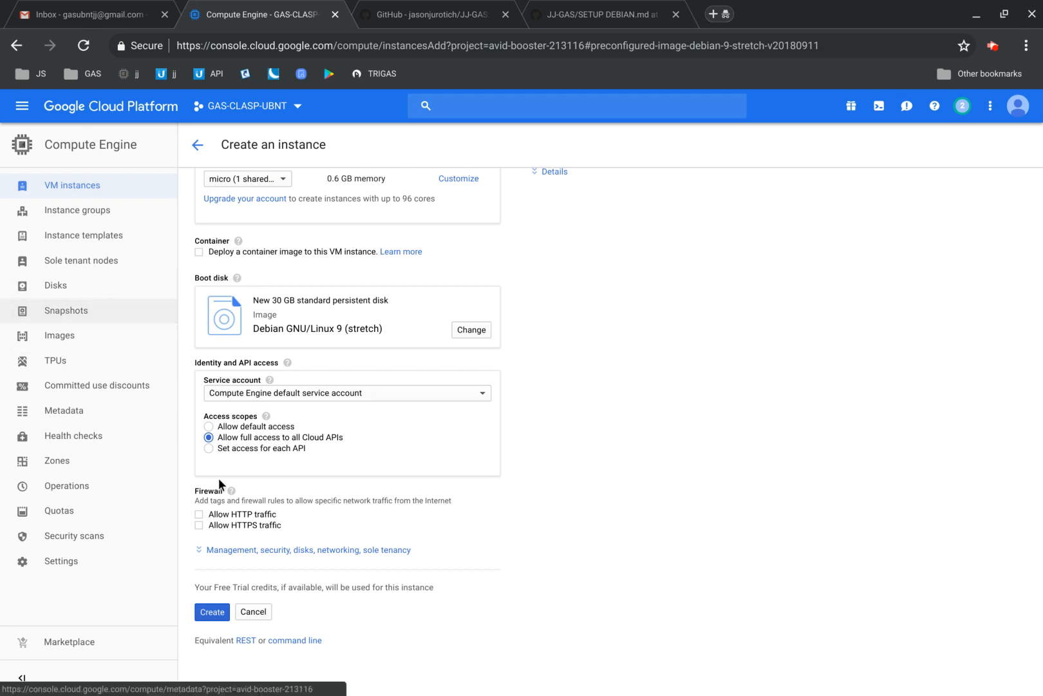
left_click(194, 514)
left_click(199, 525)
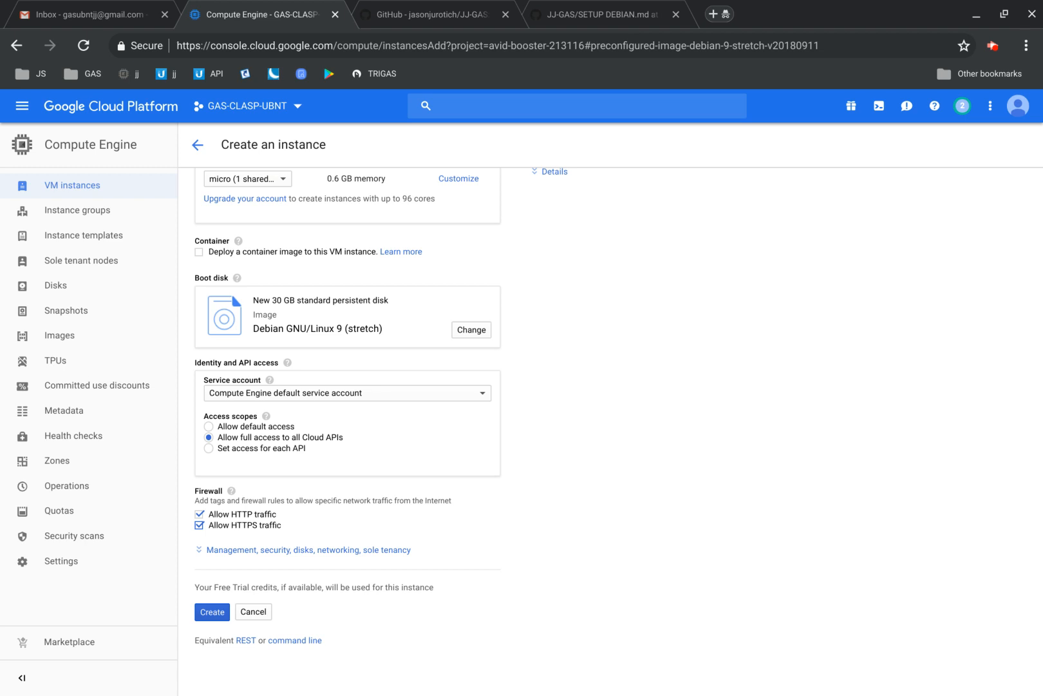
Step: Review the instance configuration from name to firewall options and create the debian1 instance
scroll(534, 568, "up", 2)
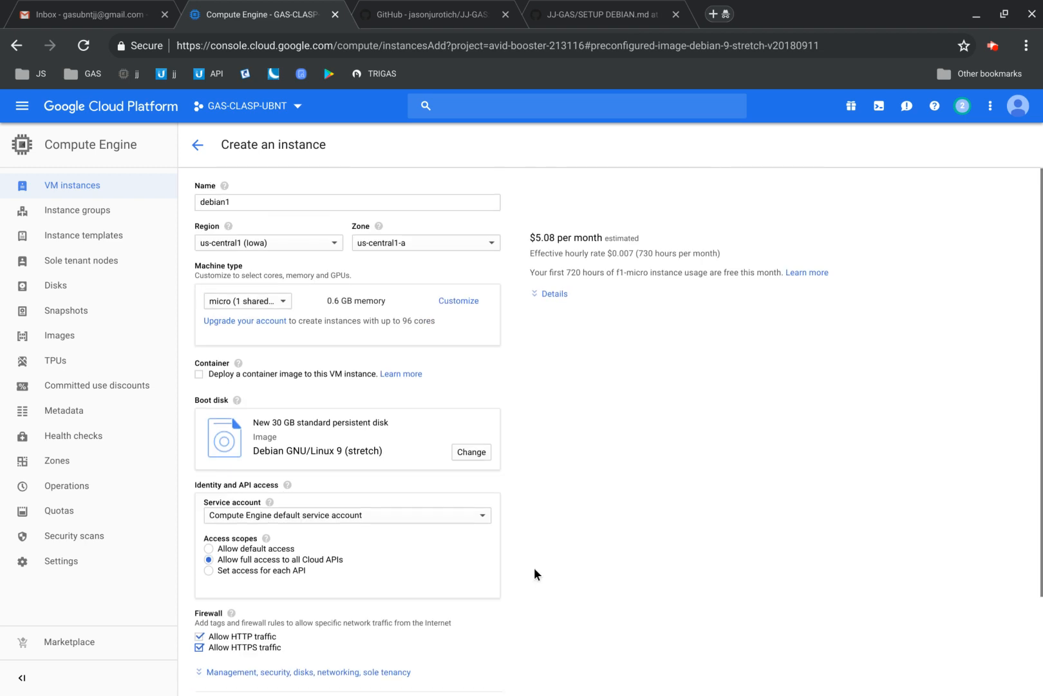
scroll(534, 568, "down", 2)
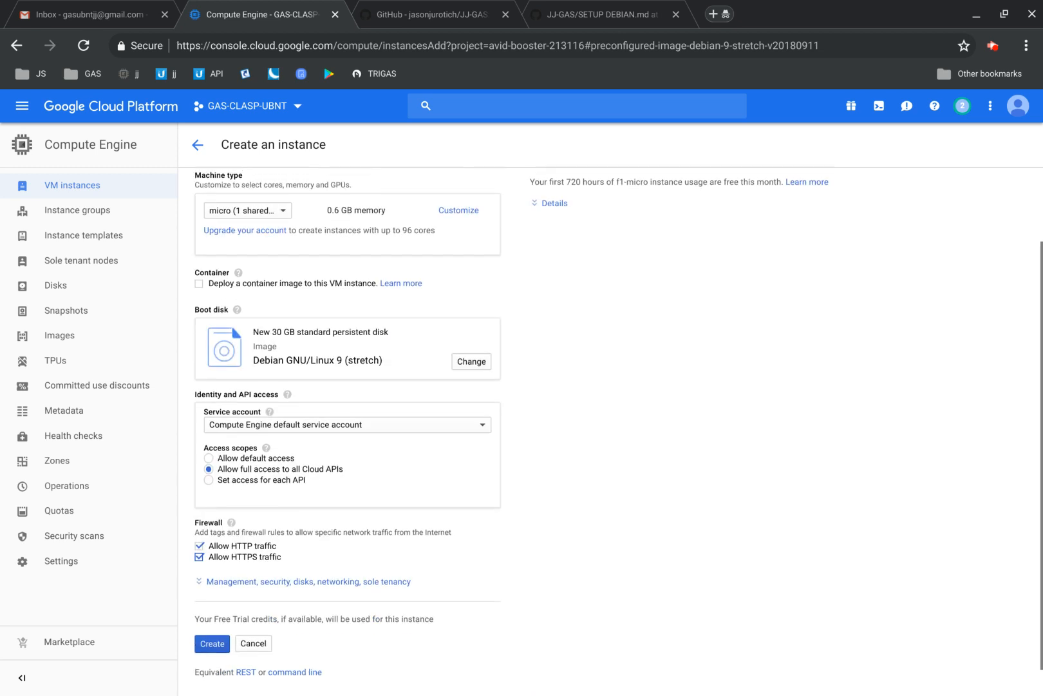
scroll(547, 548, "up", 2)
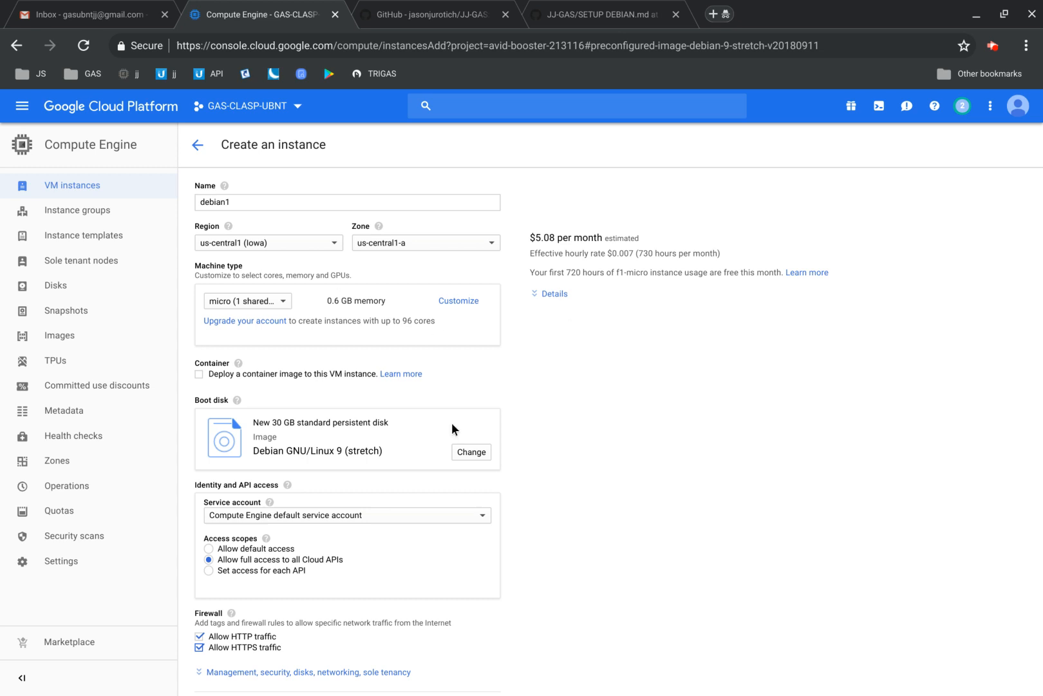
scroll(696, 419, "down", 3)
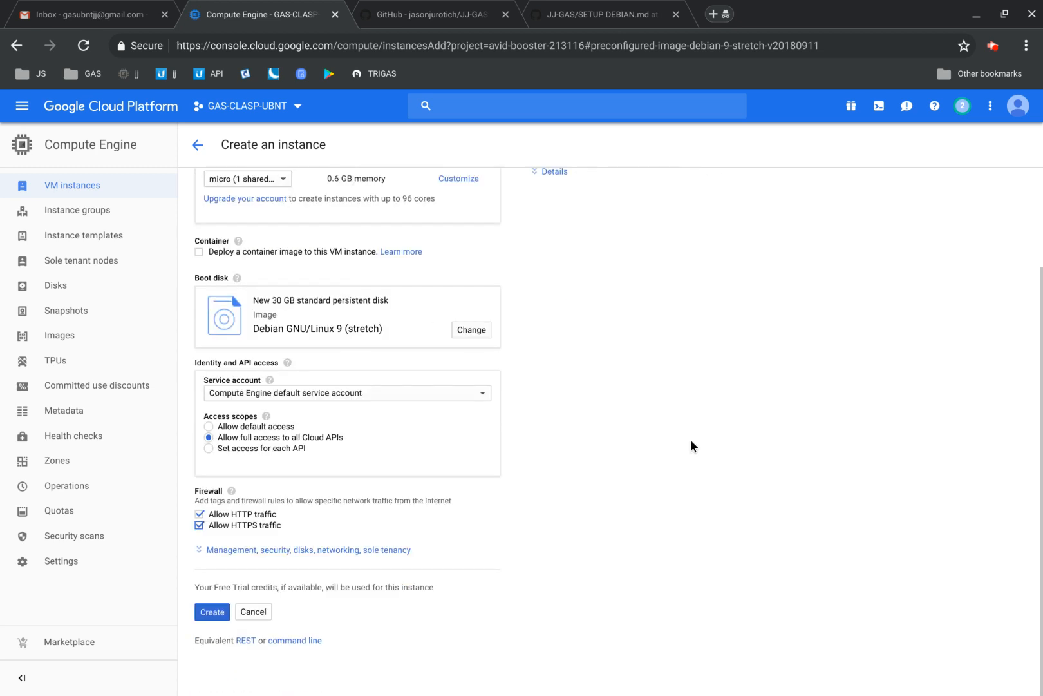
left_click(206, 613)
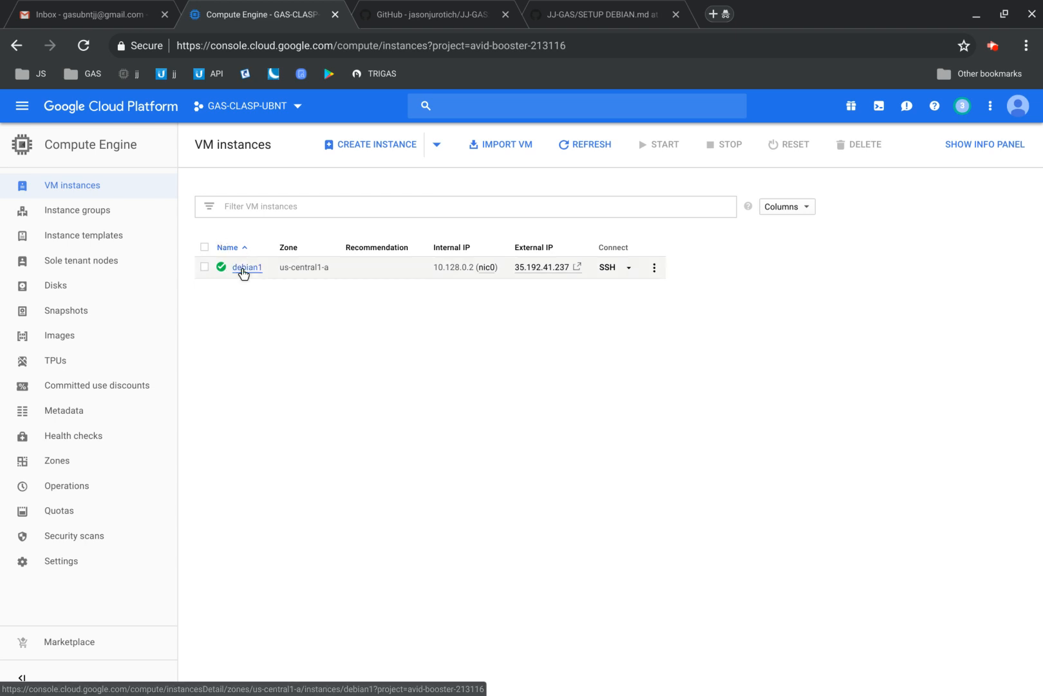
Step: Open the details of the debian1 instance and switch them to editing
left_click(240, 268)
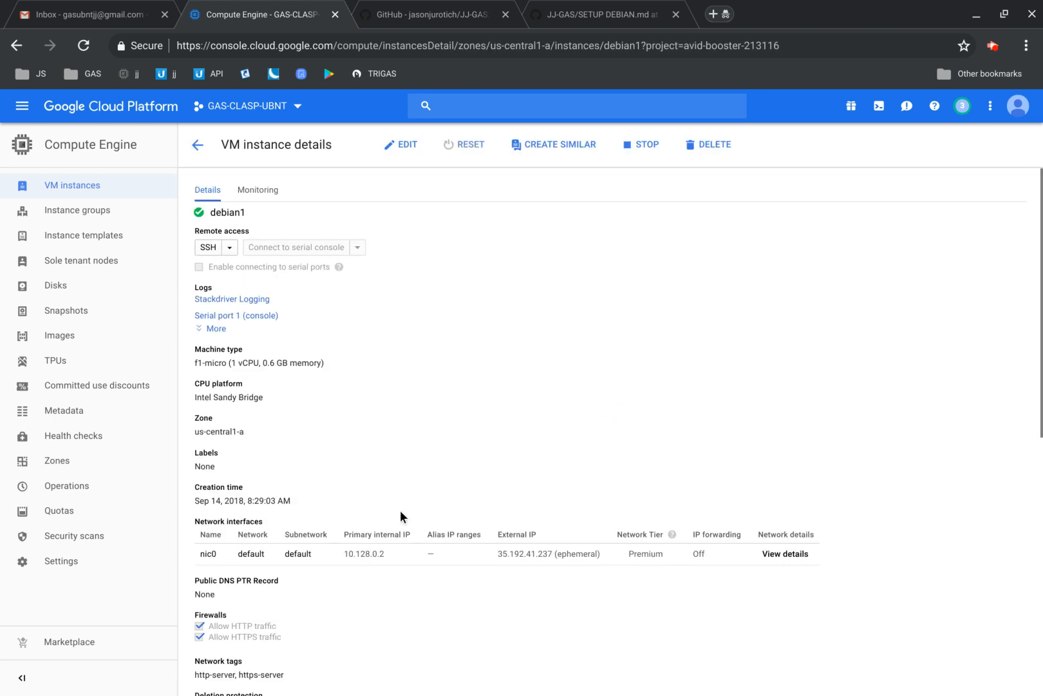
scroll(400, 516, "down", 8)
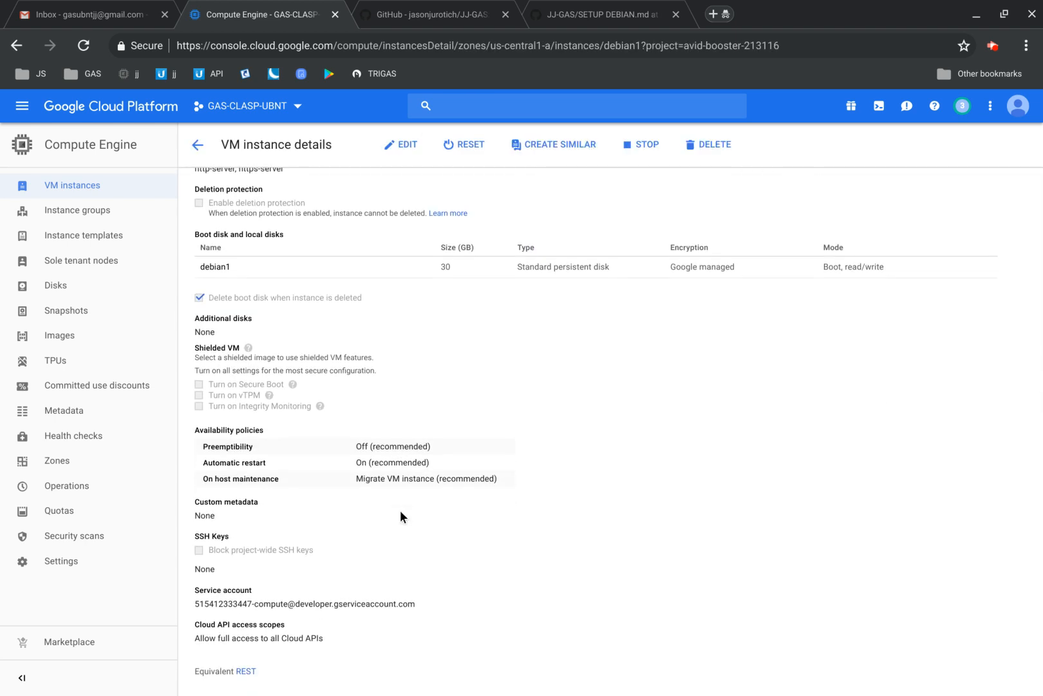
left_click(400, 148)
Step: Examine the SSH key entry field in debian1's editable settings, and return to the VM instances list without saving
scroll(320, 419, "down", 3)
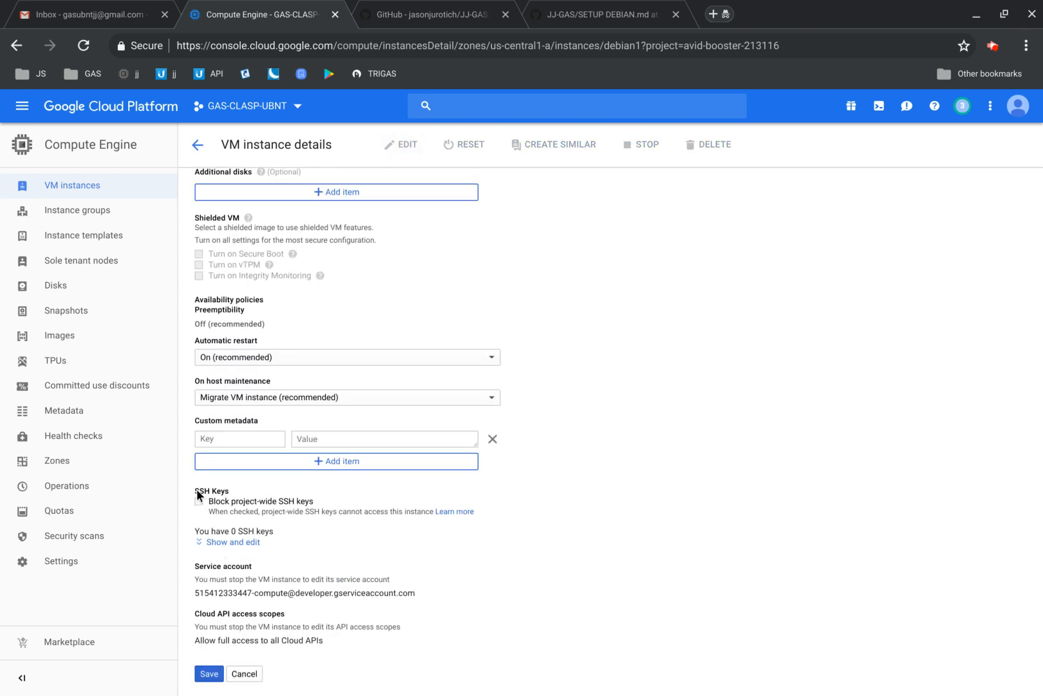
left_click(233, 543)
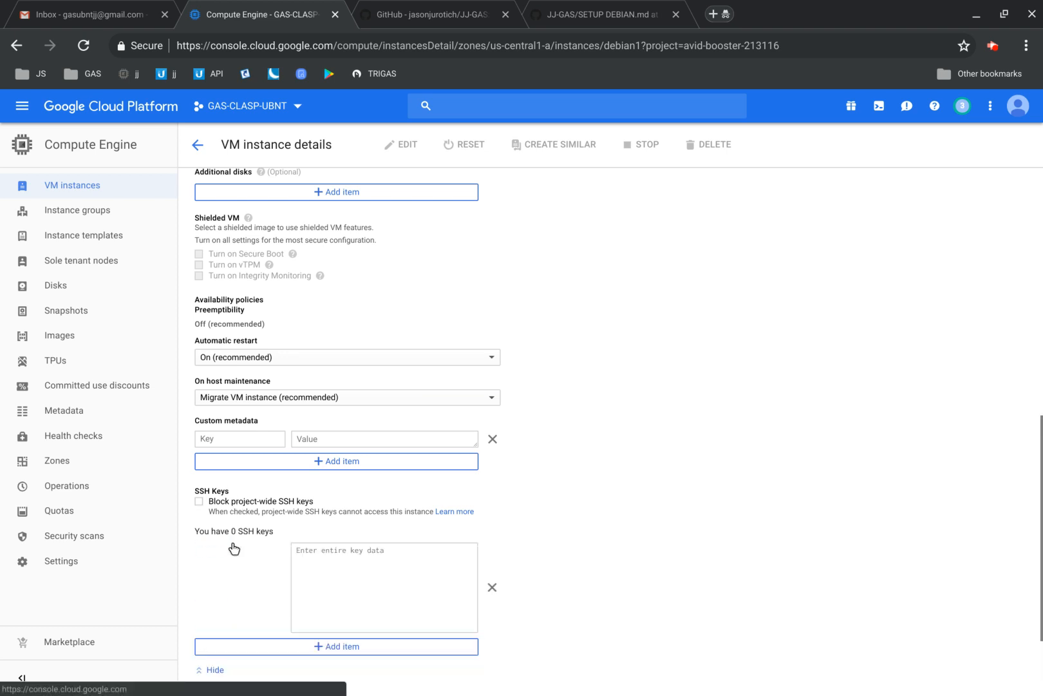
scroll(664, 589, "down", 2)
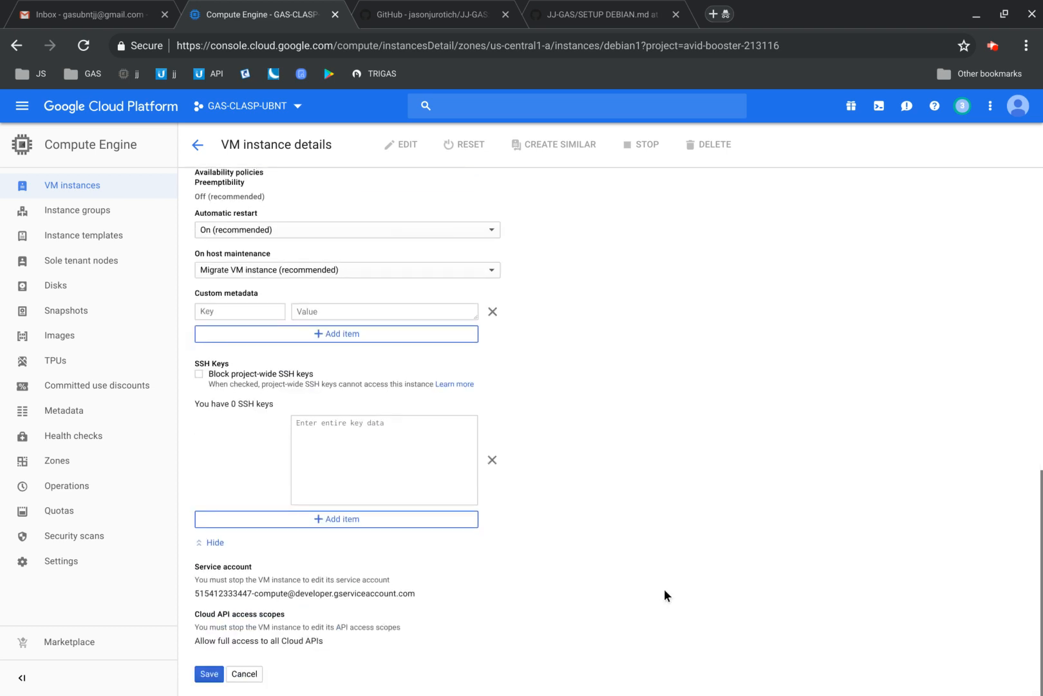
left_click(331, 419)
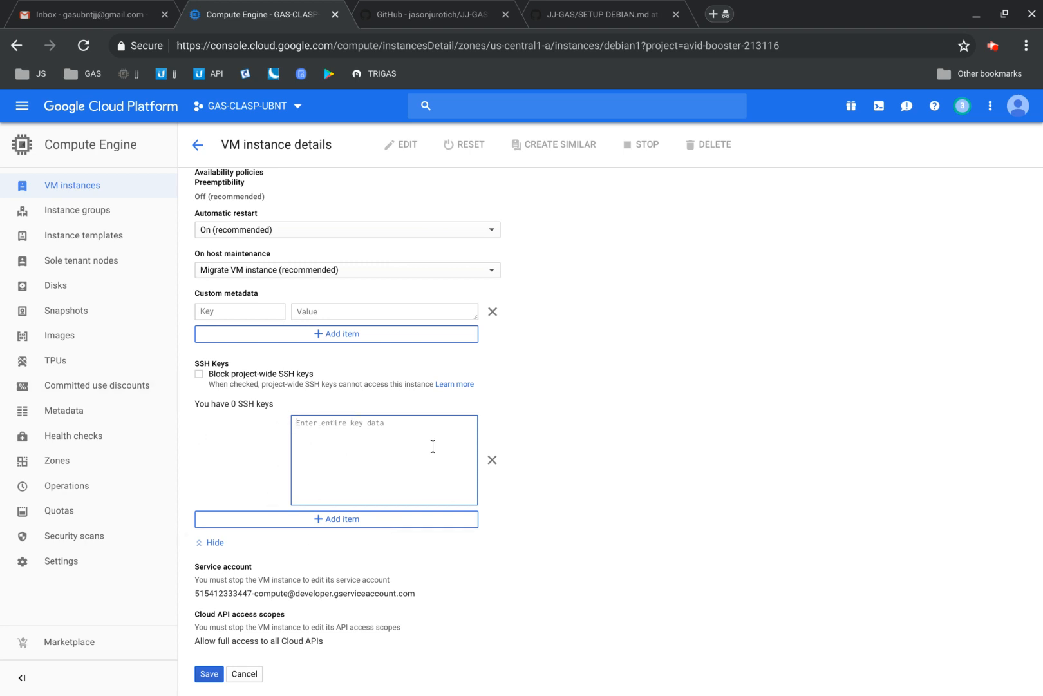
scroll(641, 547, "up", 4)
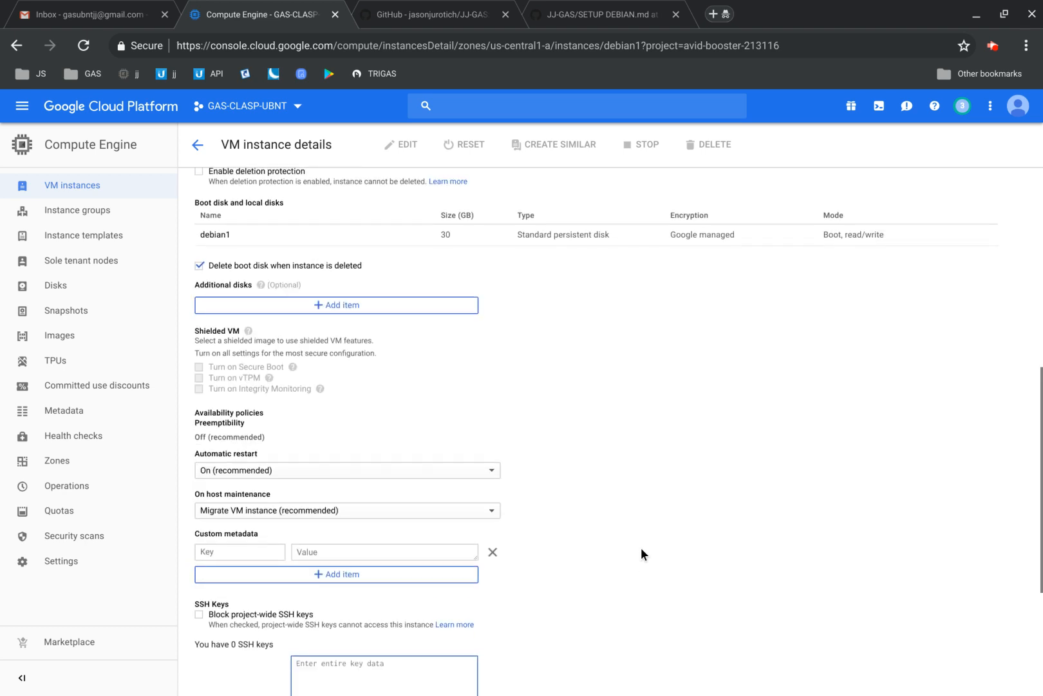
scroll(641, 547, "down", 4)
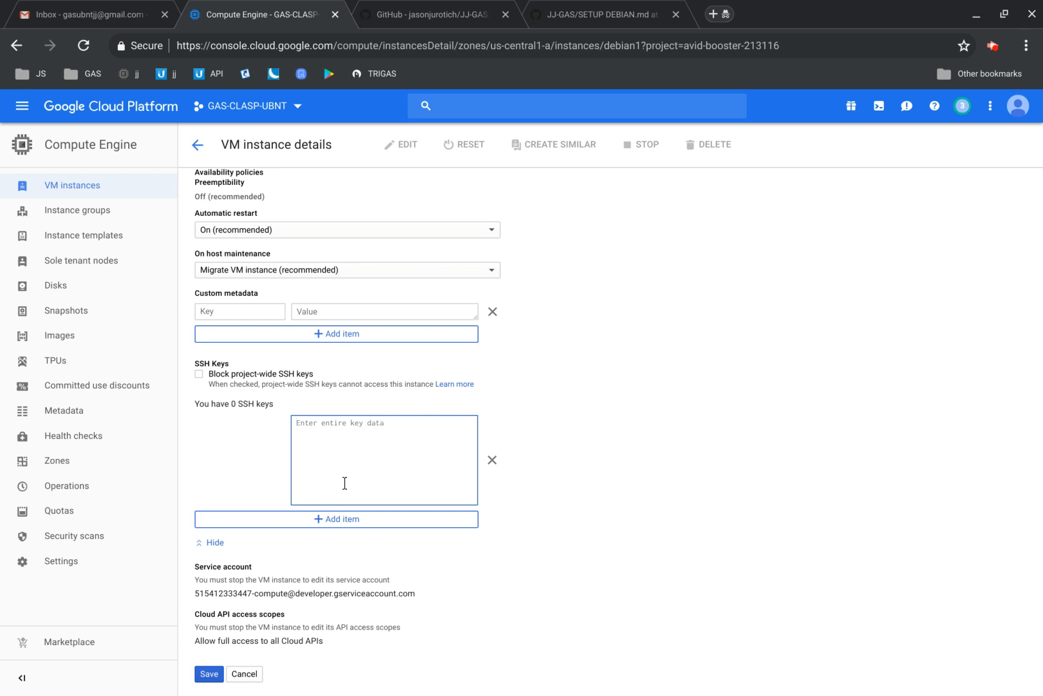
scroll(635, 568, "up", 10)
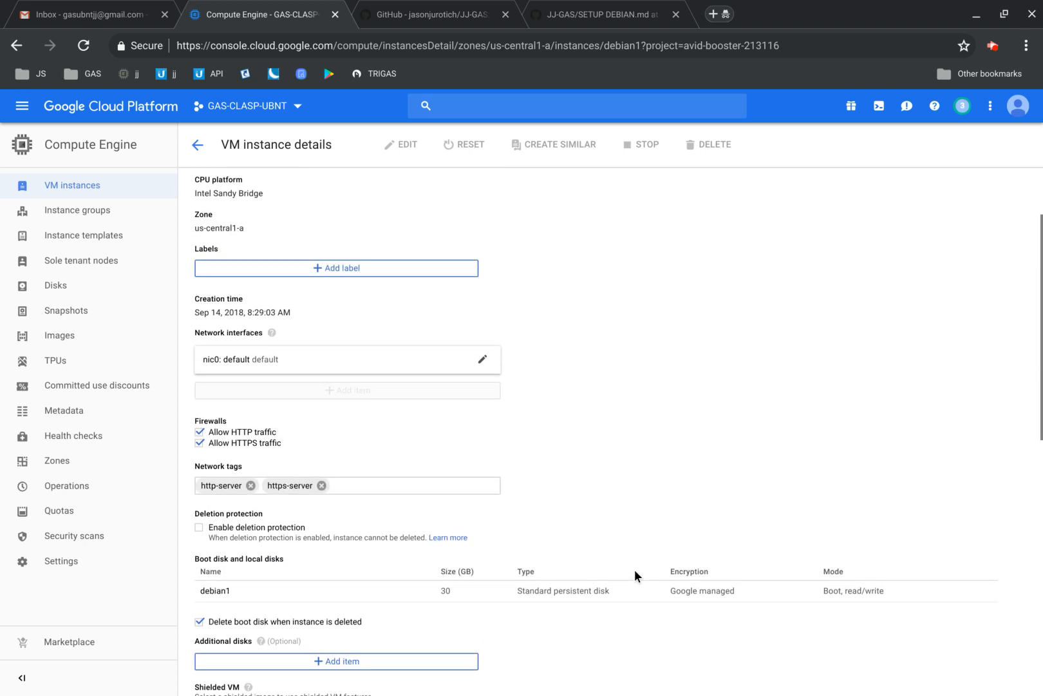
left_click(196, 145)
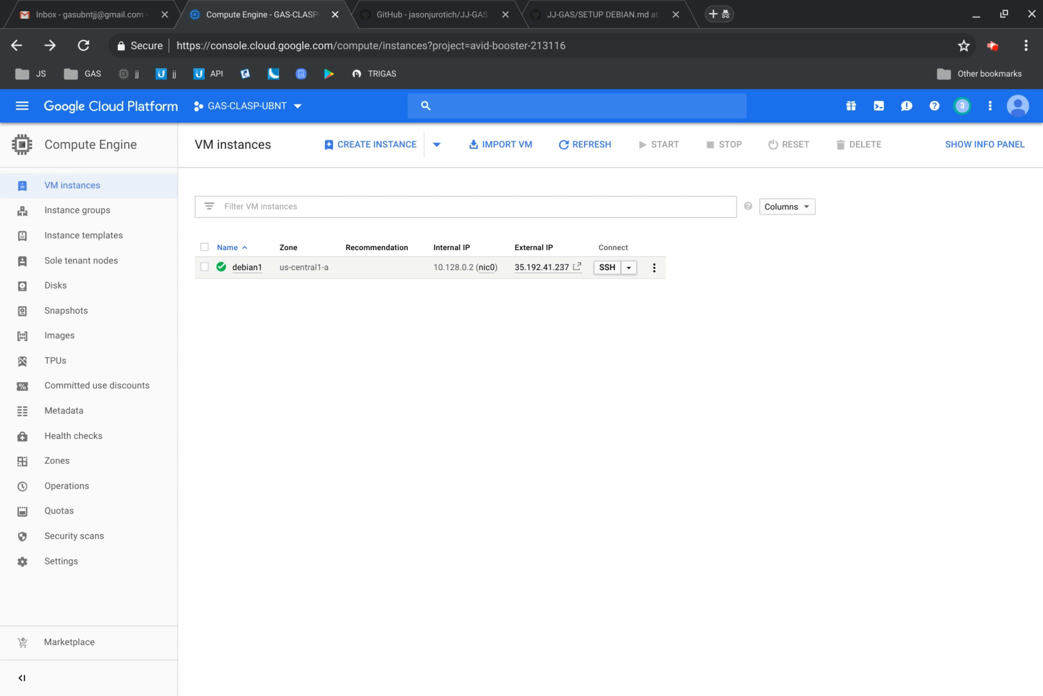
Step: Open a browser SSH session to debian1 and move it as a tab into the main browser window beside the Compute Engine tab
left_click(599, 268)
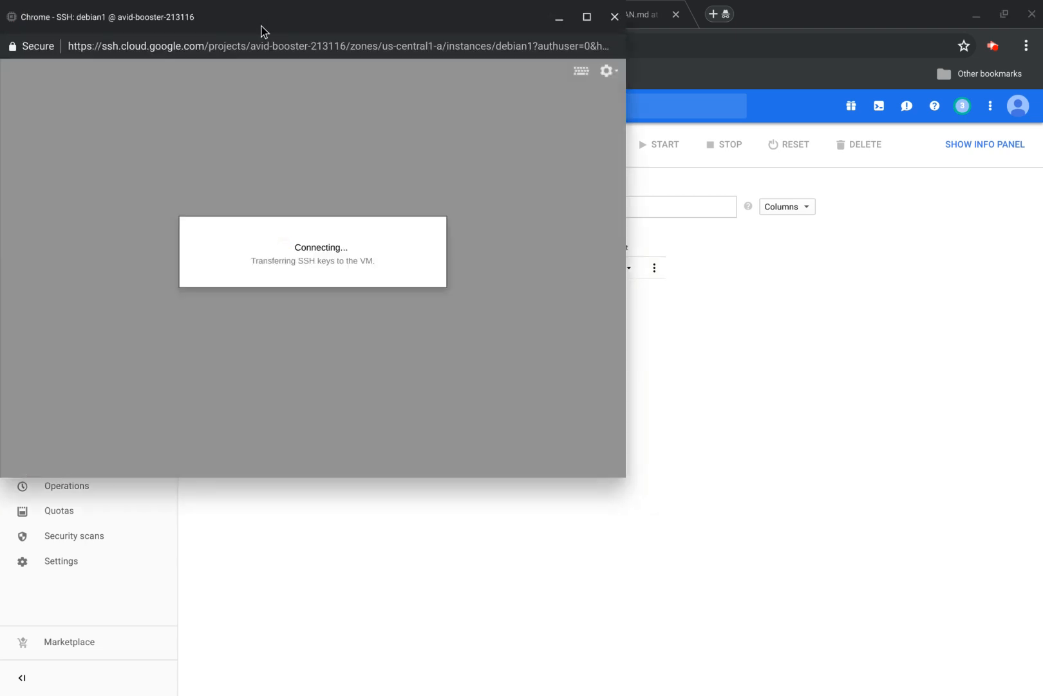
right_click(233, 18)
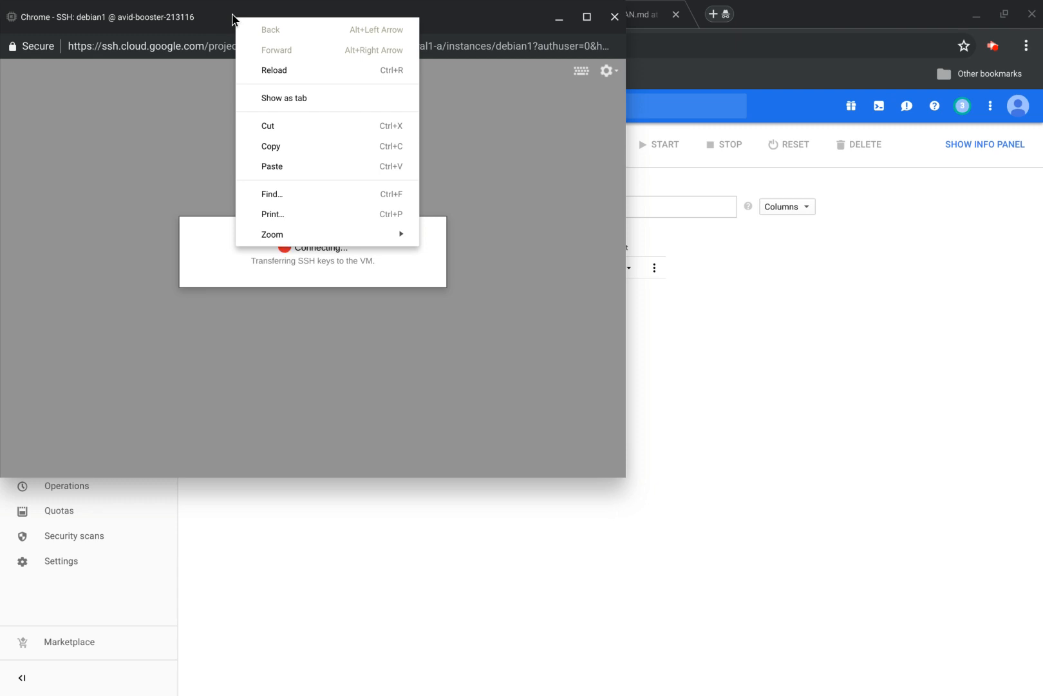
left_click(292, 100)
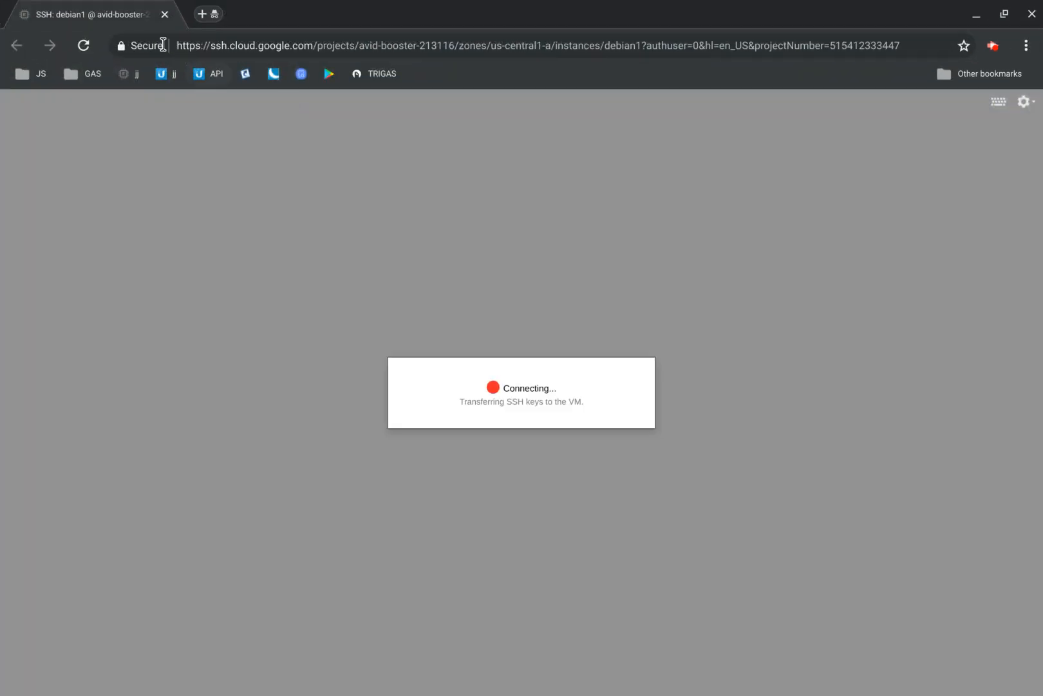
left_click_drag(117, 23, 118, 24)
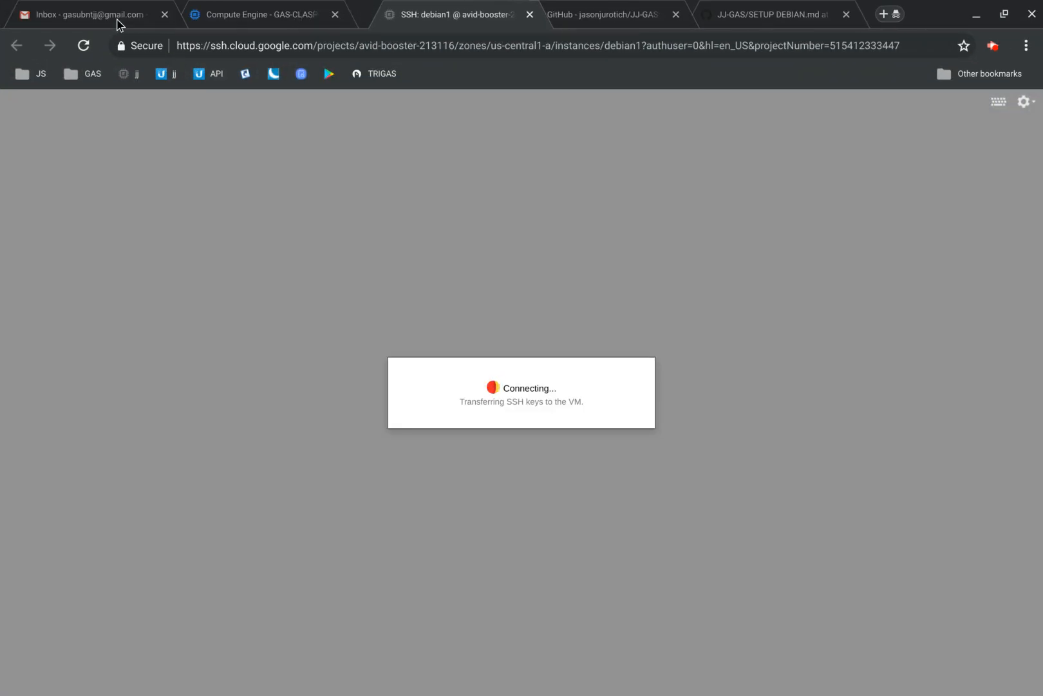
Step: Check the VM instances page, return to the debian1 SSH session and run clear in its terminal
left_click(277, 14)
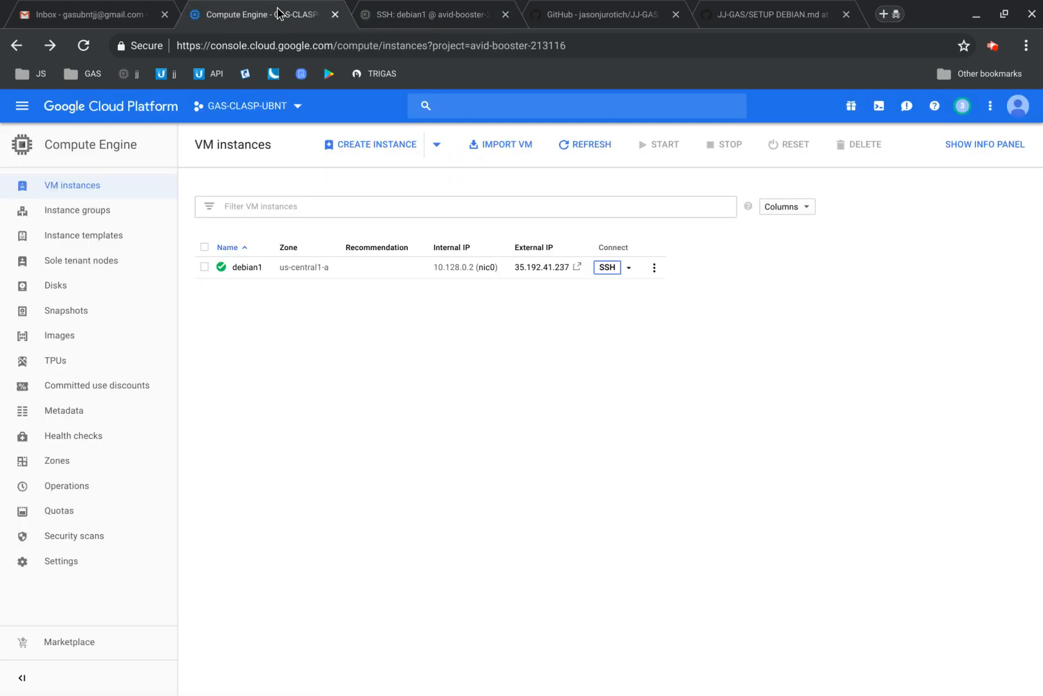
left_click(402, 9)
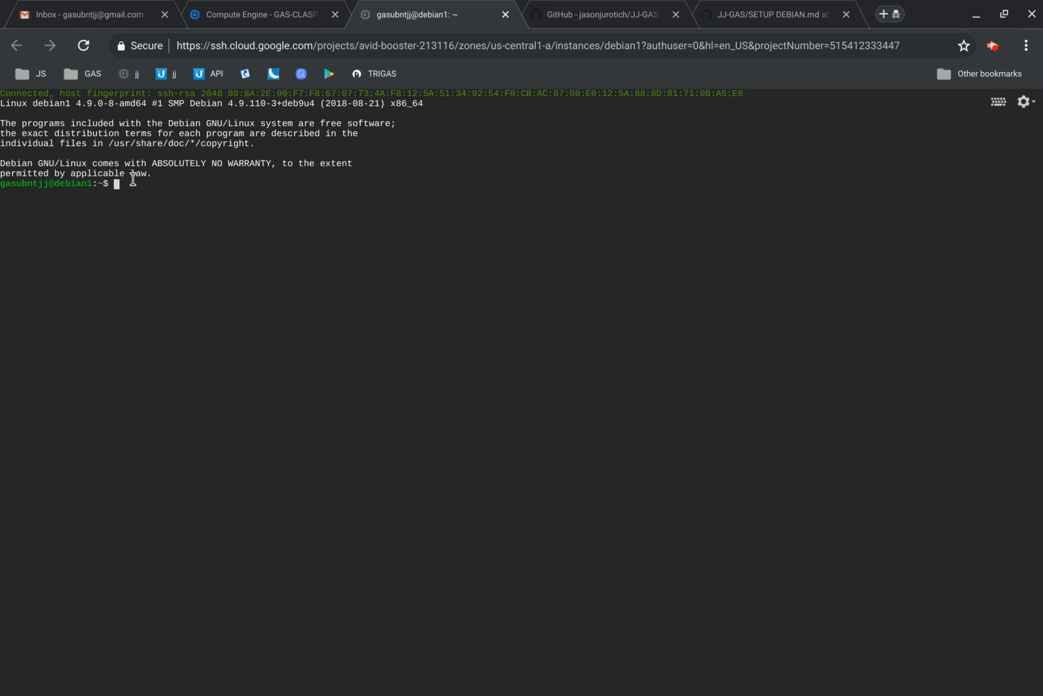
type("clear")
key("Return")
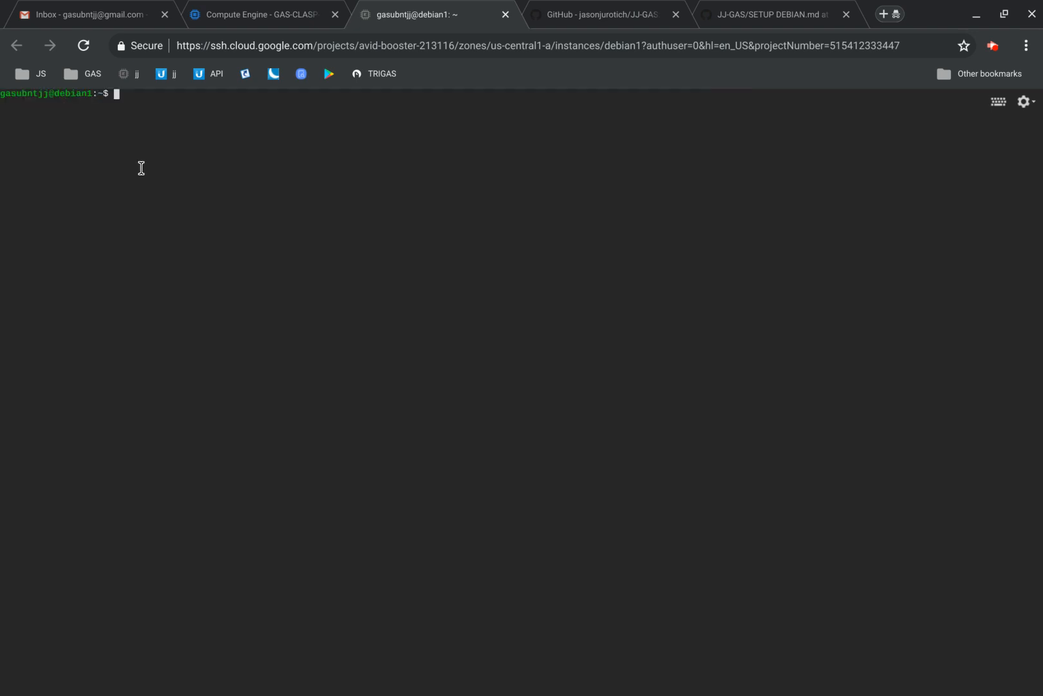